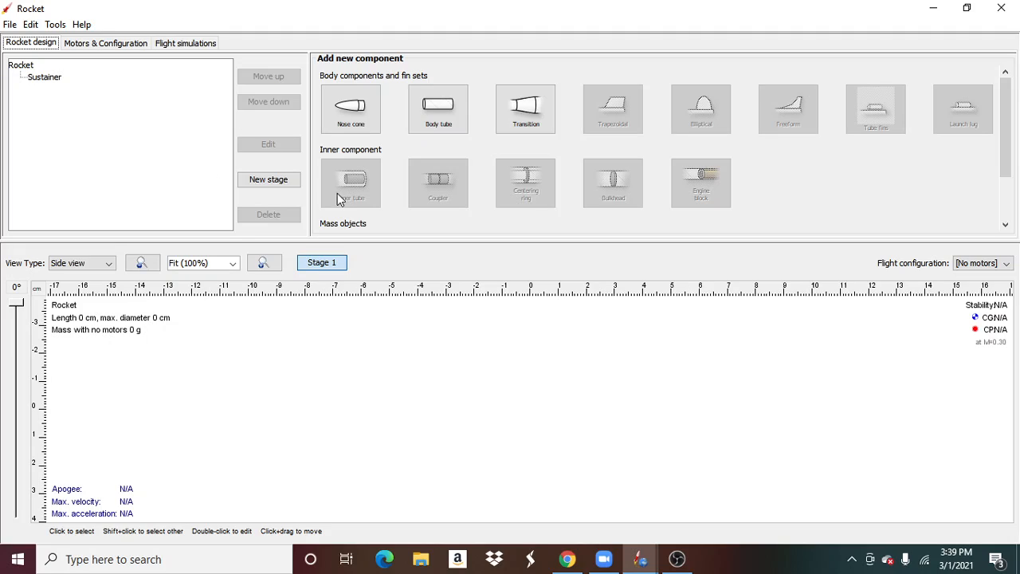
- Add a nose cone to the Sustainer stage and check its available shapes
left_click(347, 124)
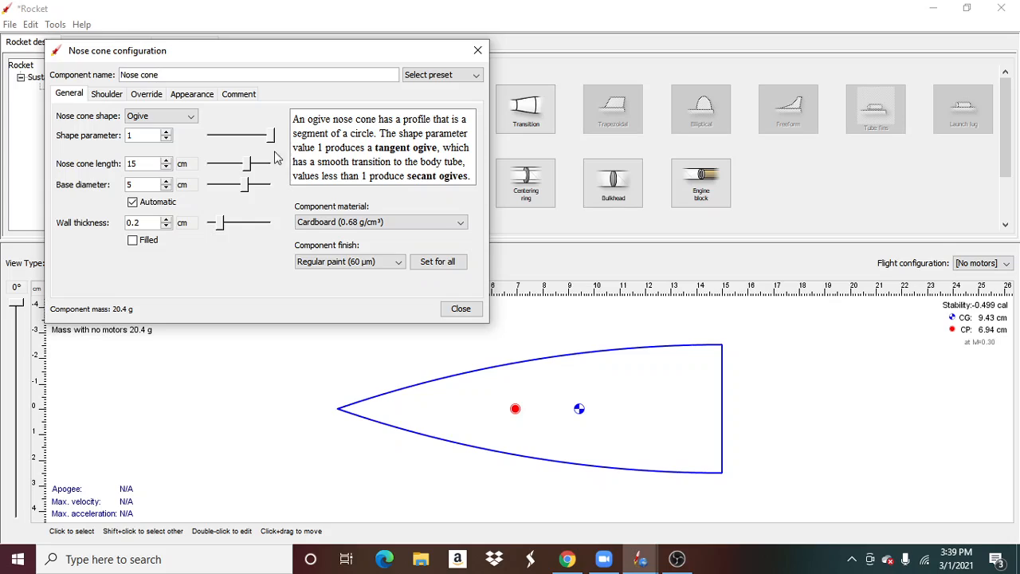
left_click_drag(270, 140, 317, 167)
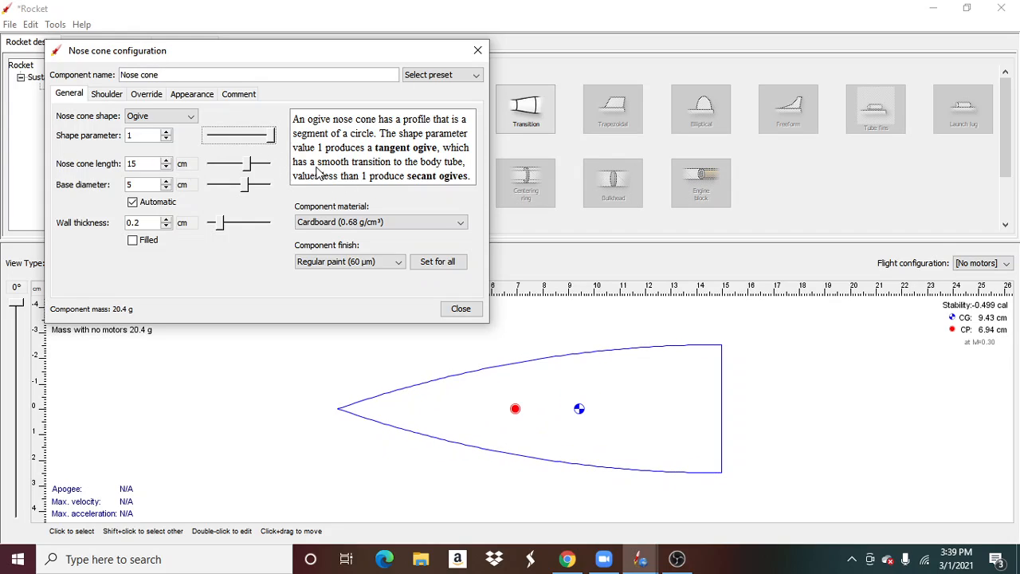
left_click(191, 120)
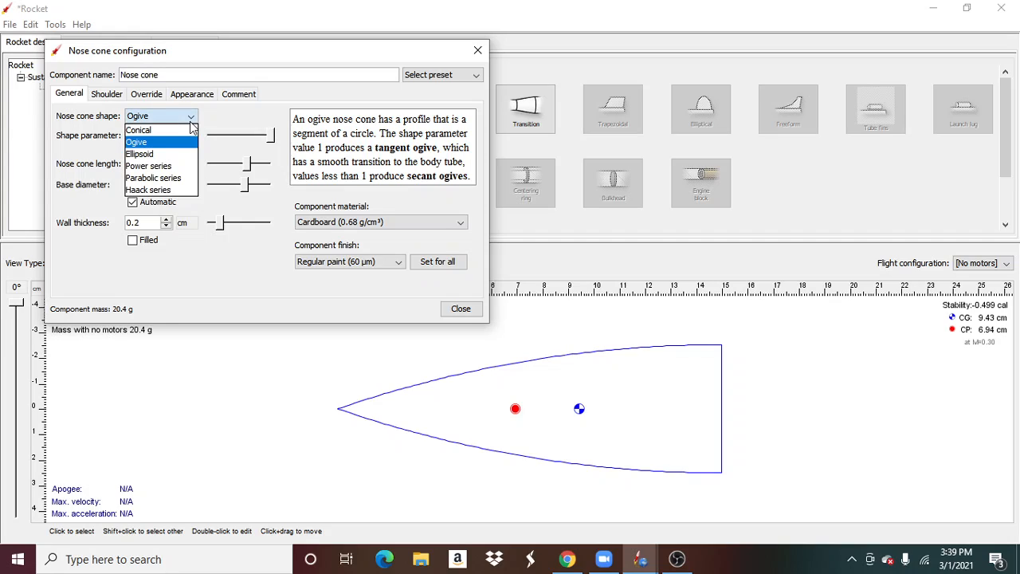
left_click(247, 267)
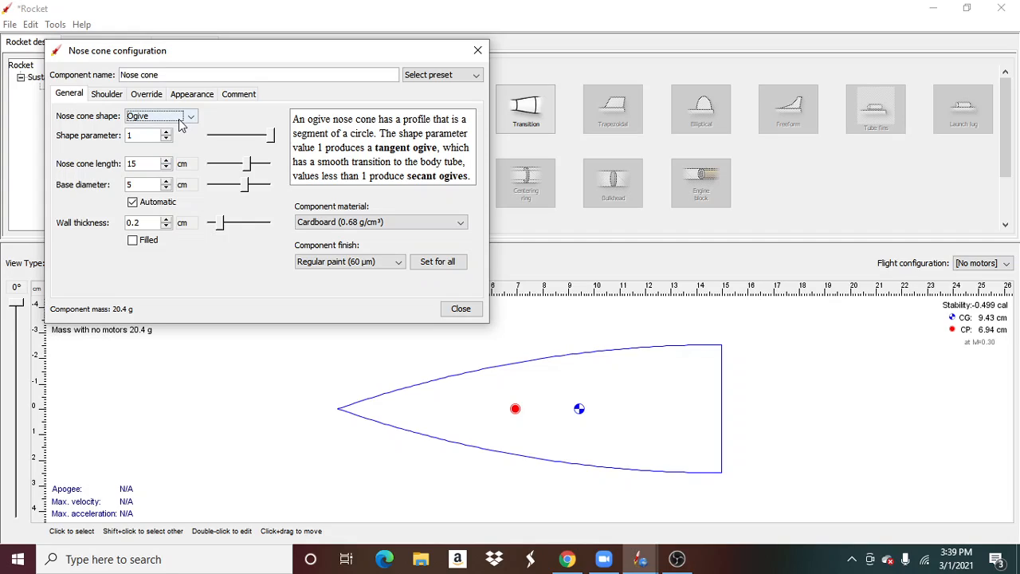
- Try the Haack series and Power series shapes on the nose cone and return it to Ogive
left_click(182, 120)
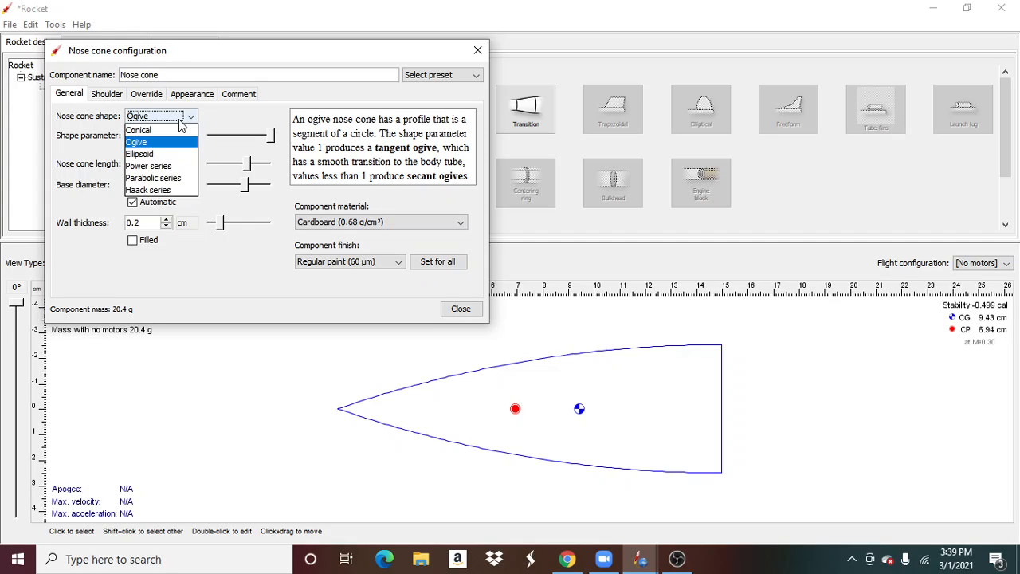
left_click(167, 190)
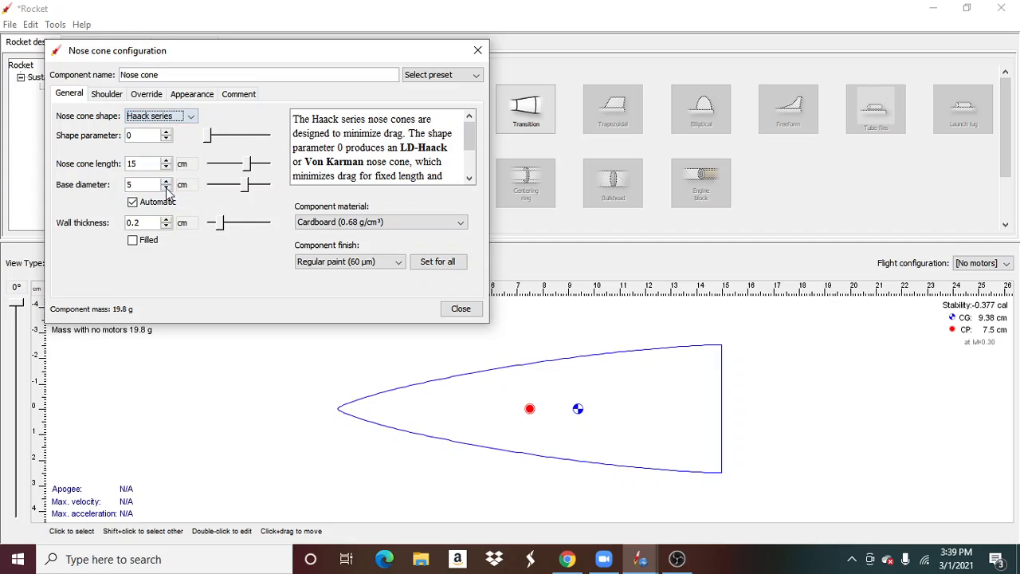
left_click(176, 120)
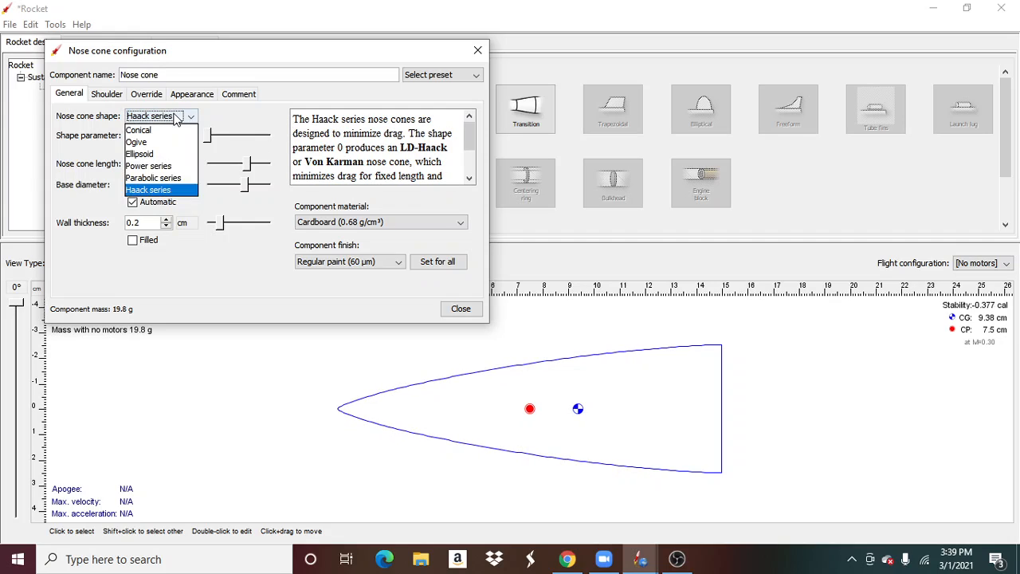
left_click(176, 166)
left_click(176, 122)
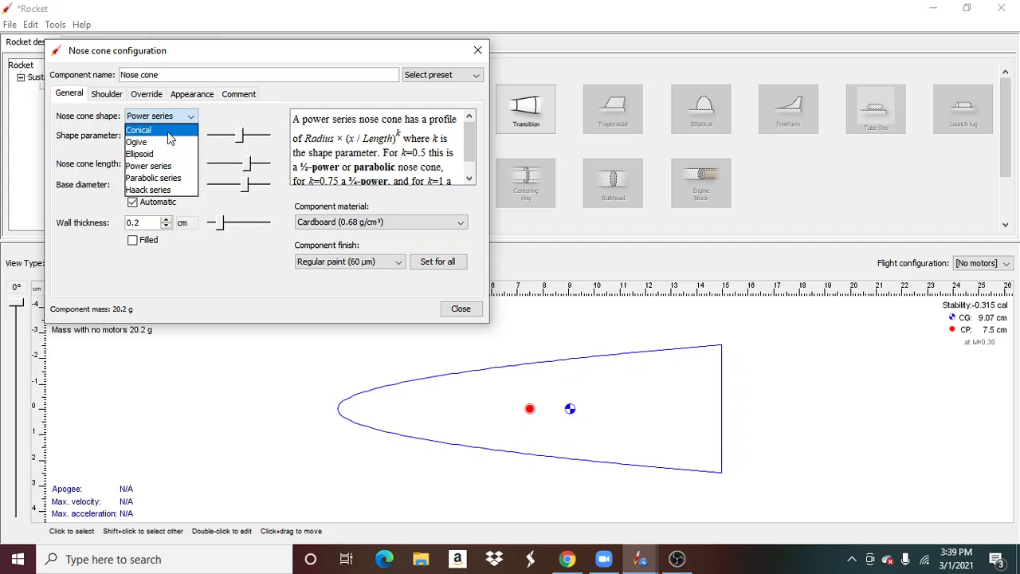
left_click(165, 143)
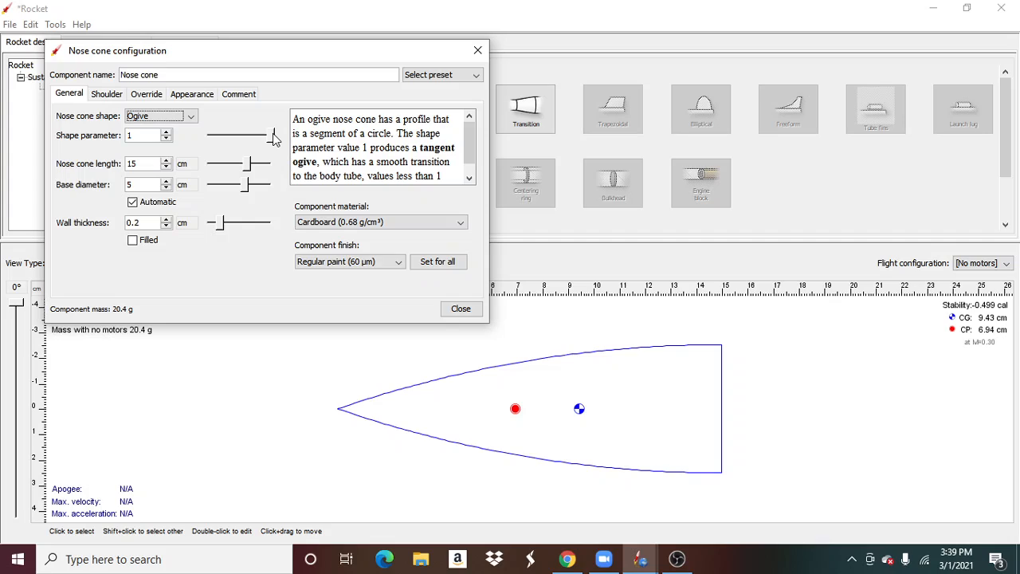
- Set the nose cone's shape parameter to 0 and check its finish and material options
left_click_drag(274, 138, 212, 139)
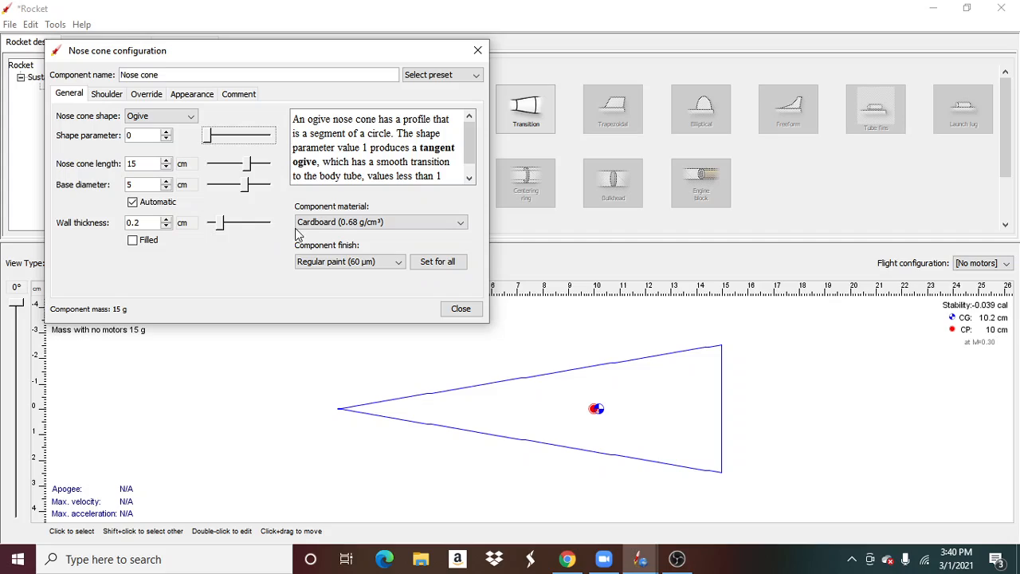
left_click(331, 265)
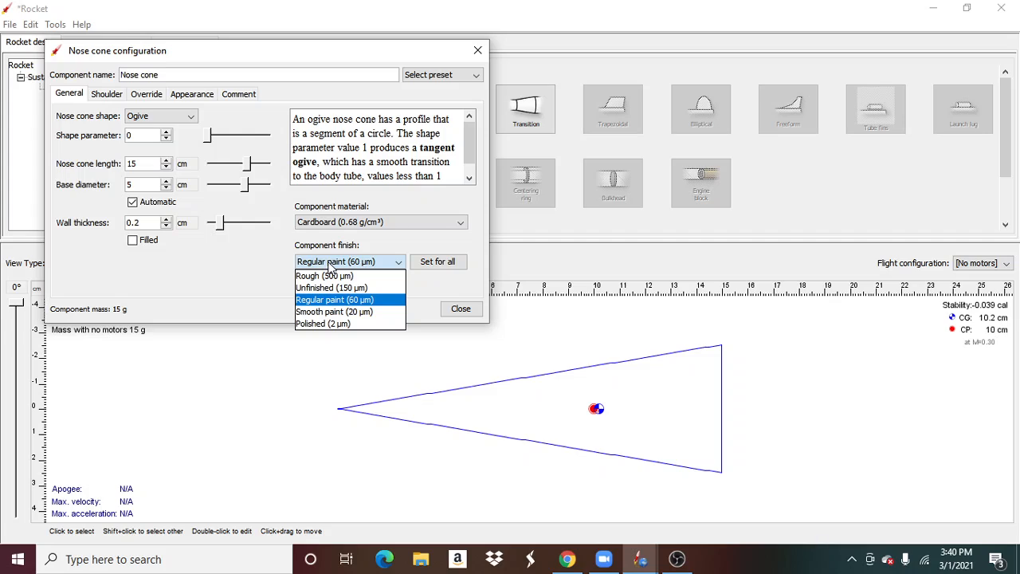
left_click(258, 278)
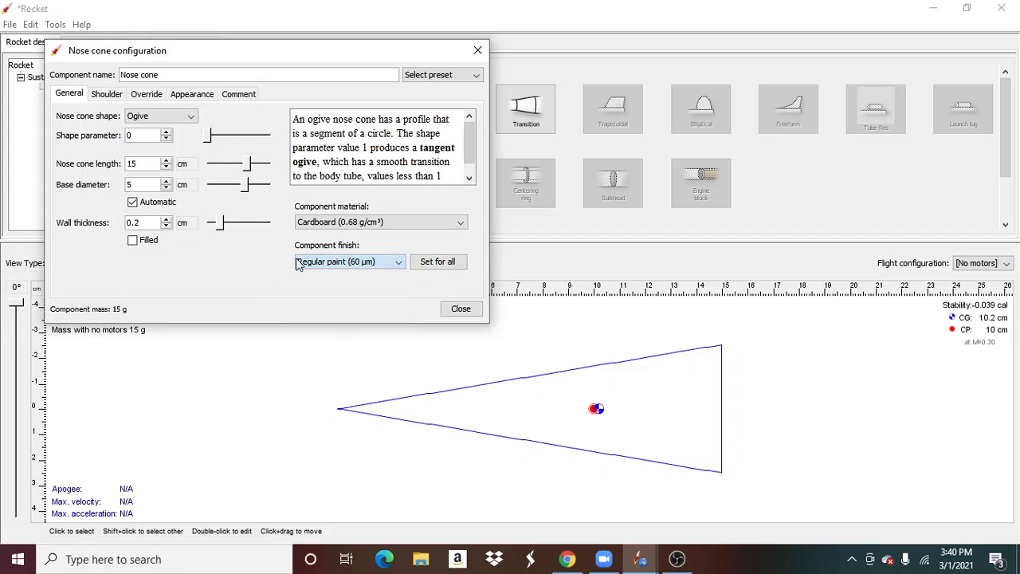
left_click(376, 223)
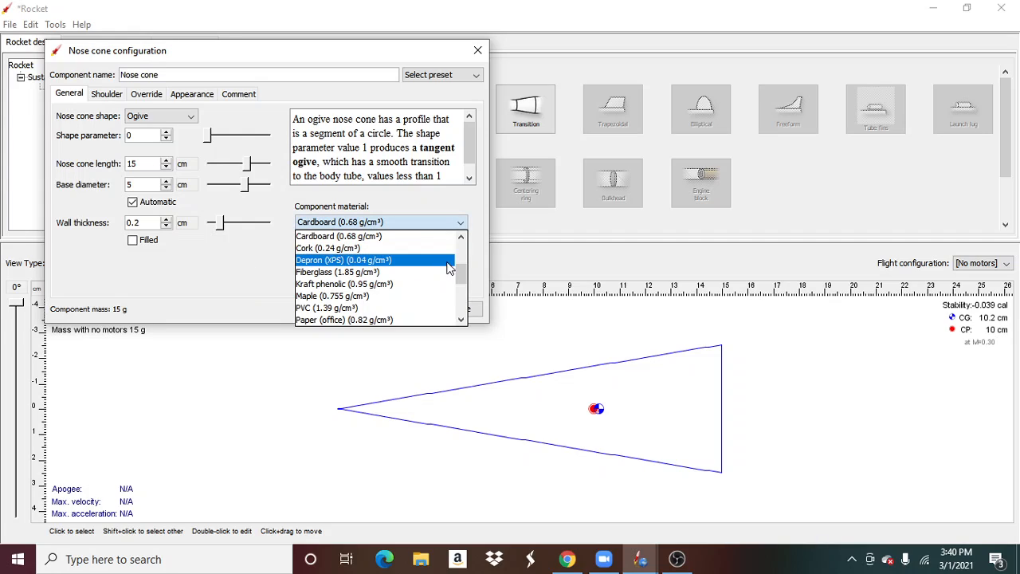
left_click(249, 263)
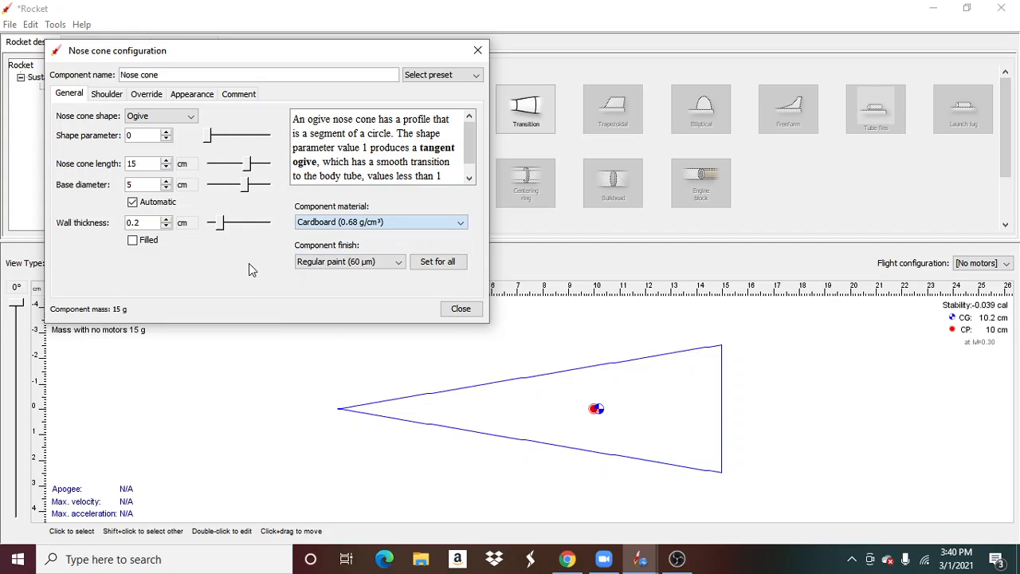
- Give the nose cone a shoulder 1 cm long and 4.8 cm in diameter, and close its configuration
left_click(105, 95)
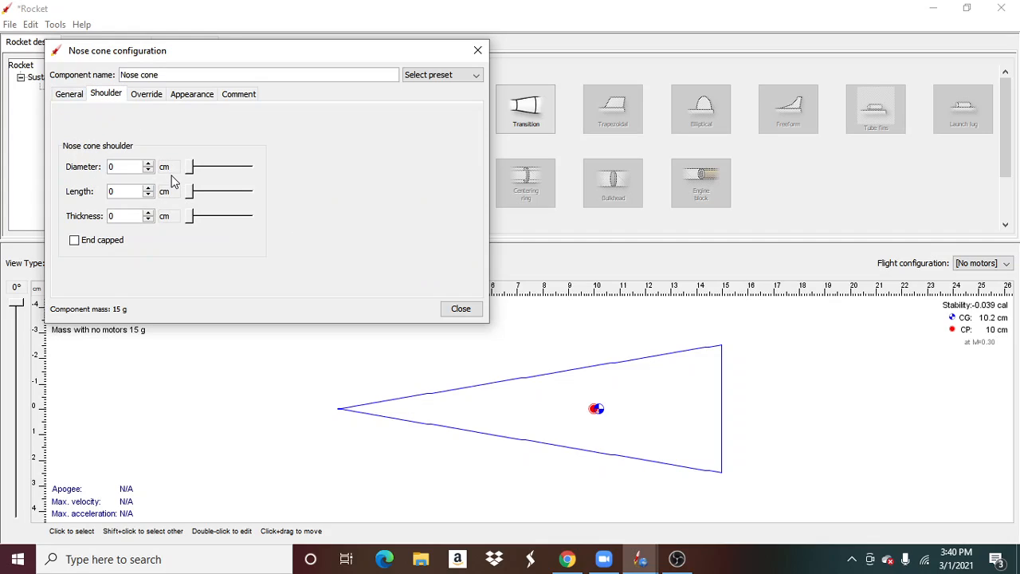
mouse_move(188, 201)
left_mouse_down()
mouse_move(212, 209)
mouse_move(203, 213)
left_mouse_up()
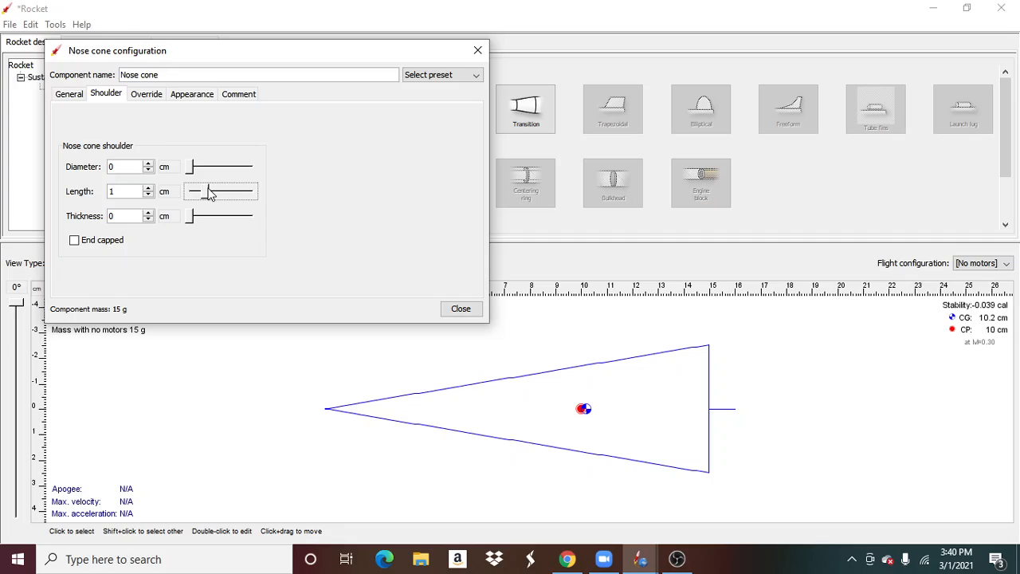
mouse_move(207, 198)
left_mouse_down()
mouse_move(219, 199)
mouse_move(191, 167)
mouse_move(247, 177)
left_mouse_up()
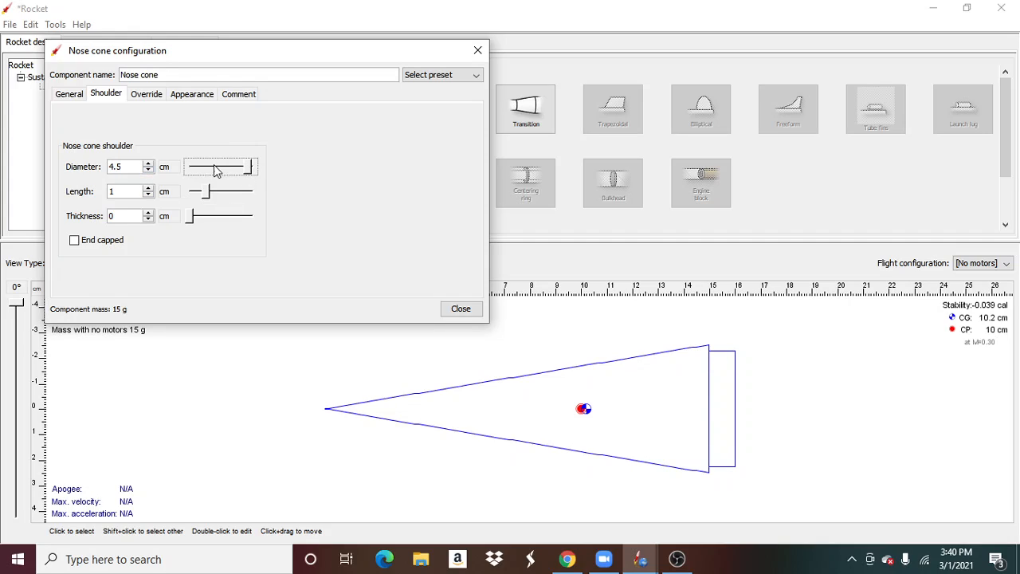
left_click(126, 166)
key("BackSpace")
type("8")
left_click(354, 349)
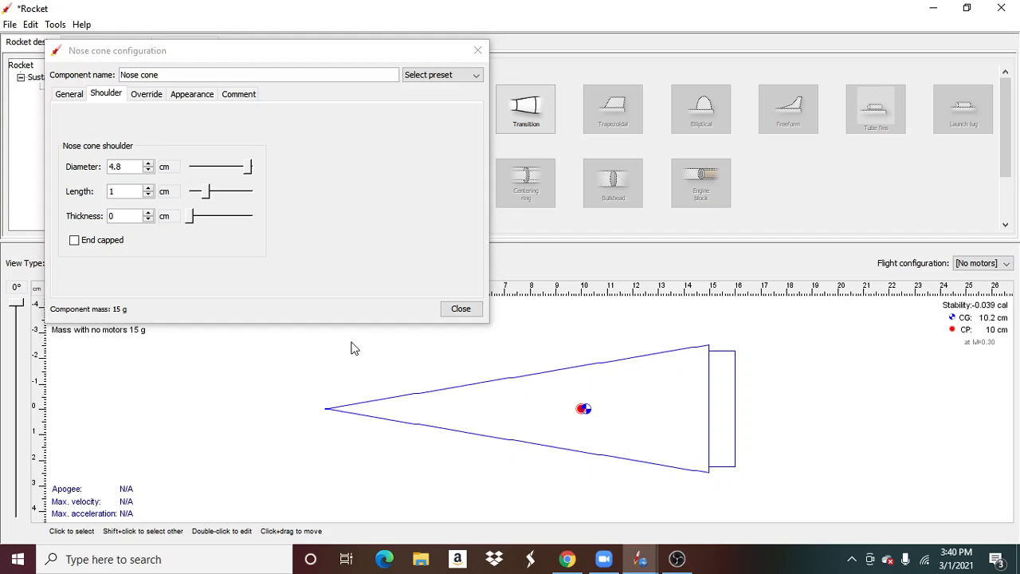
left_click(464, 312)
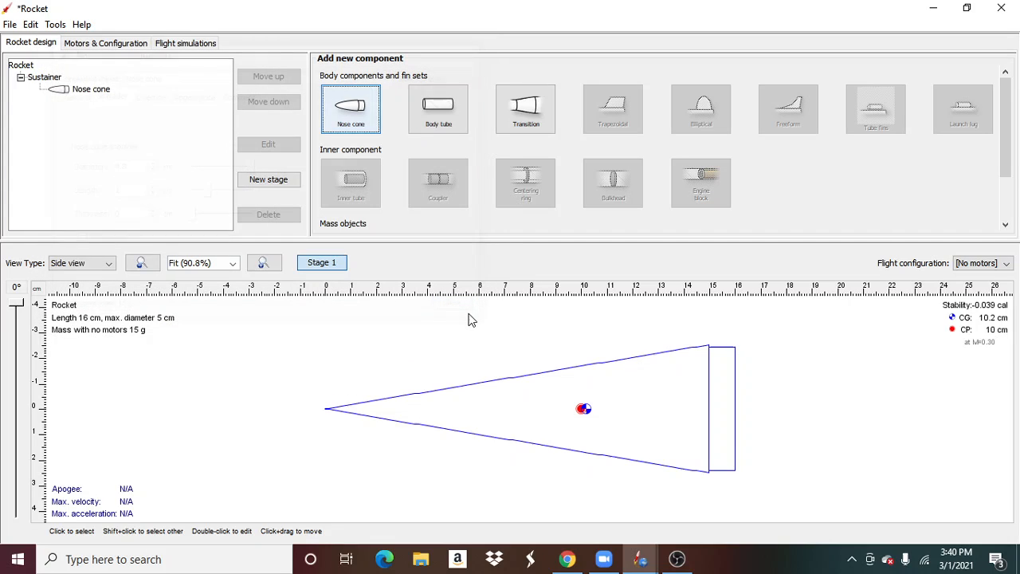
- Add a body tube behind the nose cone and apply the Polished (2 µm) finish to all components
left_click(446, 118)
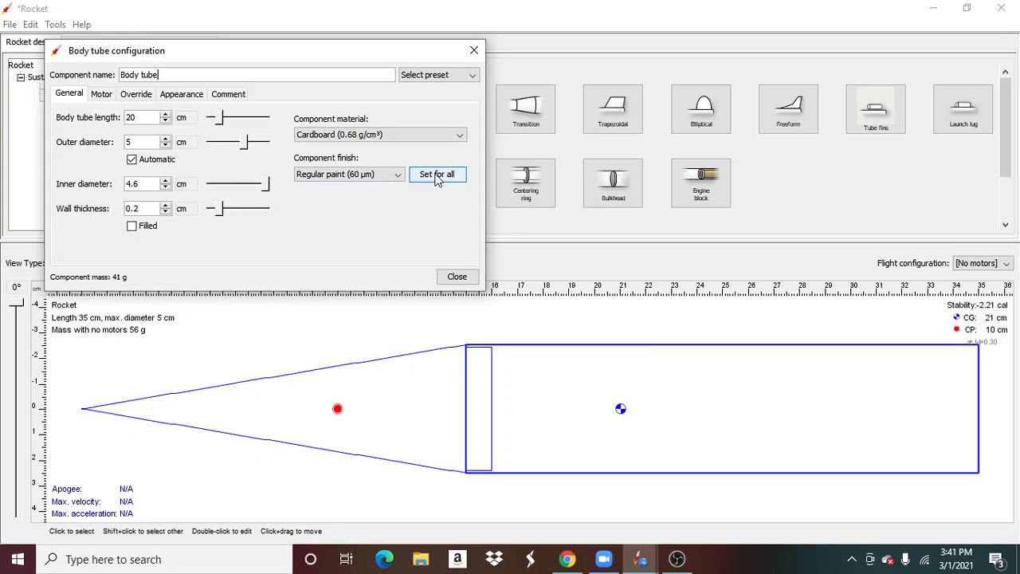
left_click(393, 182)
left_click(368, 239)
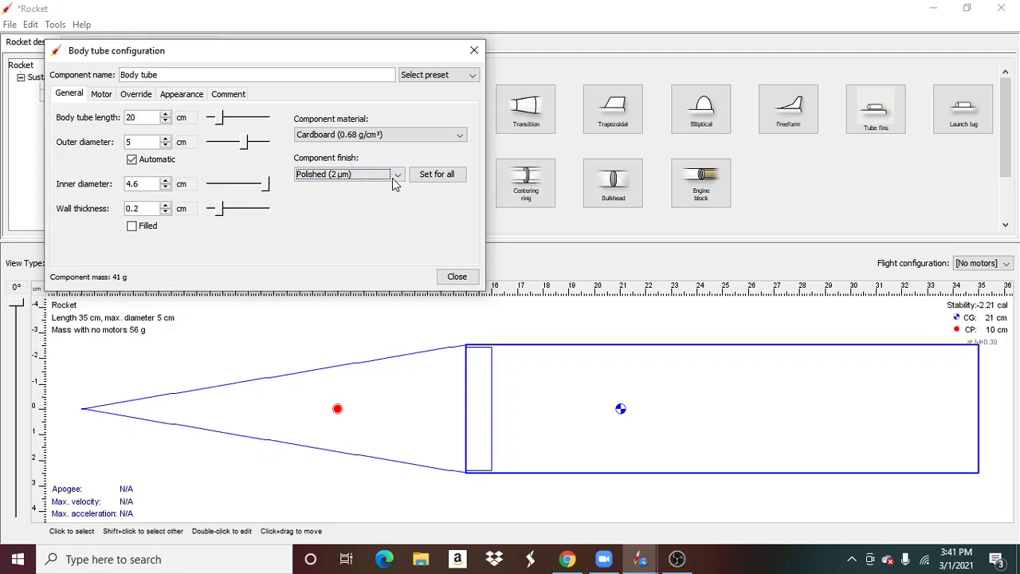
left_click(427, 176)
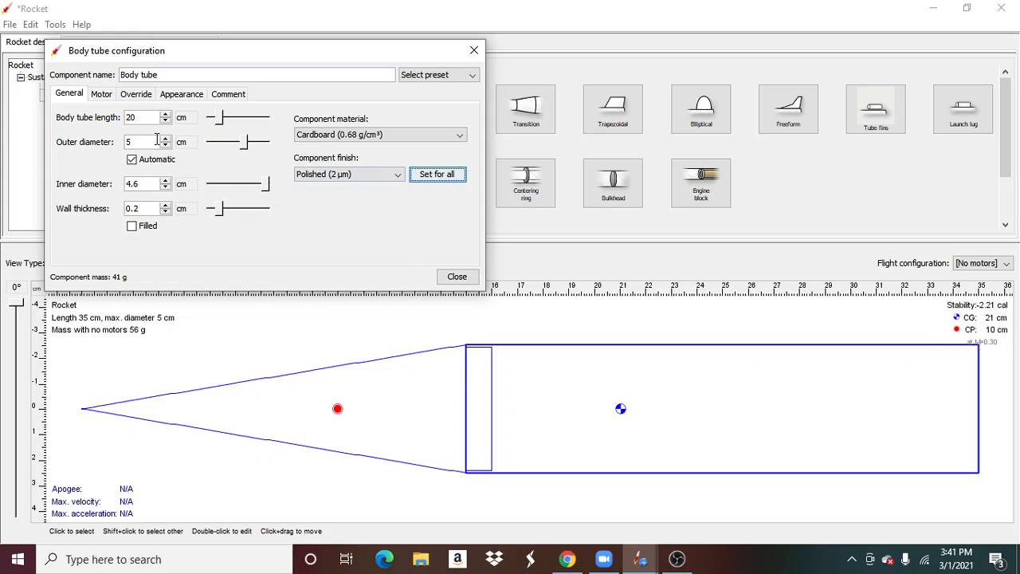
- Review the body tube's override, appearance and general settings, and close its configuration
left_click(132, 97)
left_click(169, 100)
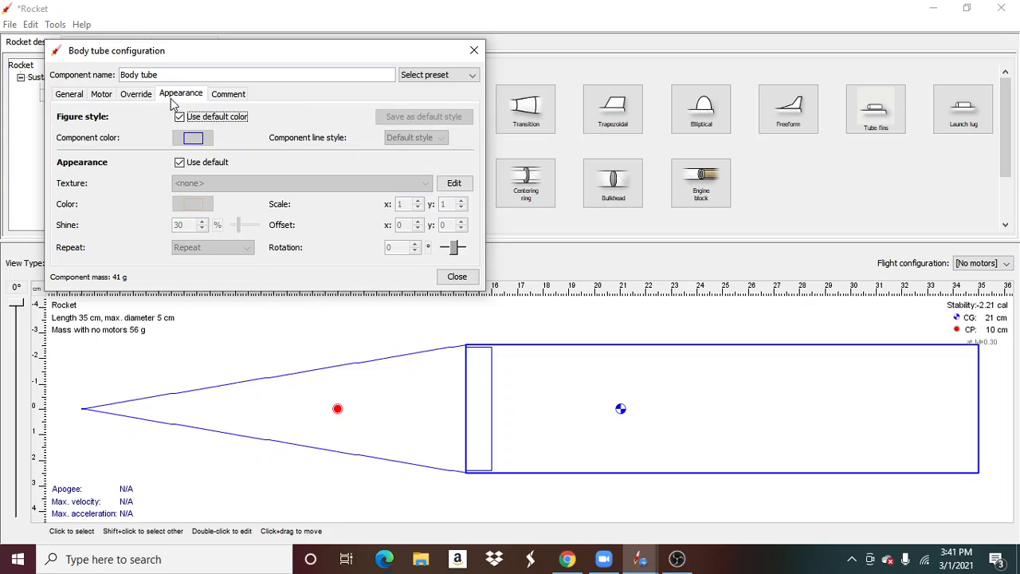
left_click(71, 94)
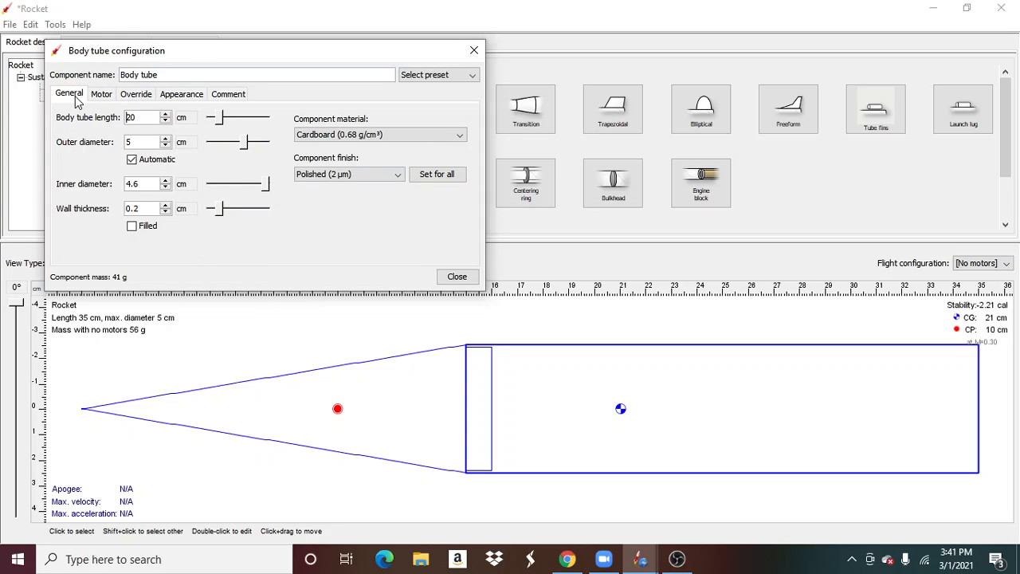
left_click(473, 51)
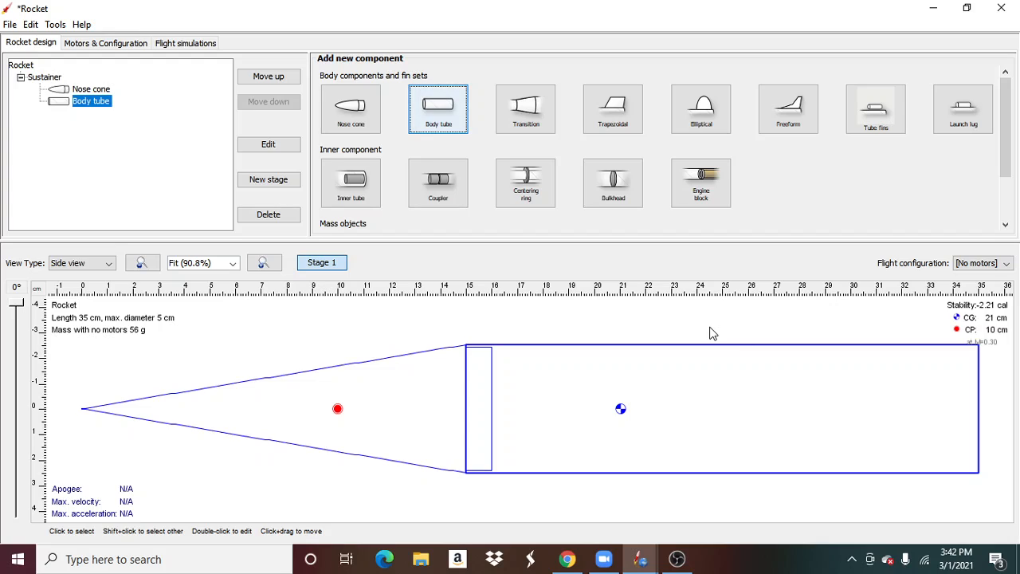
- Add an inner tube inside the body tube and open its cluster configuration options
left_click(360, 183)
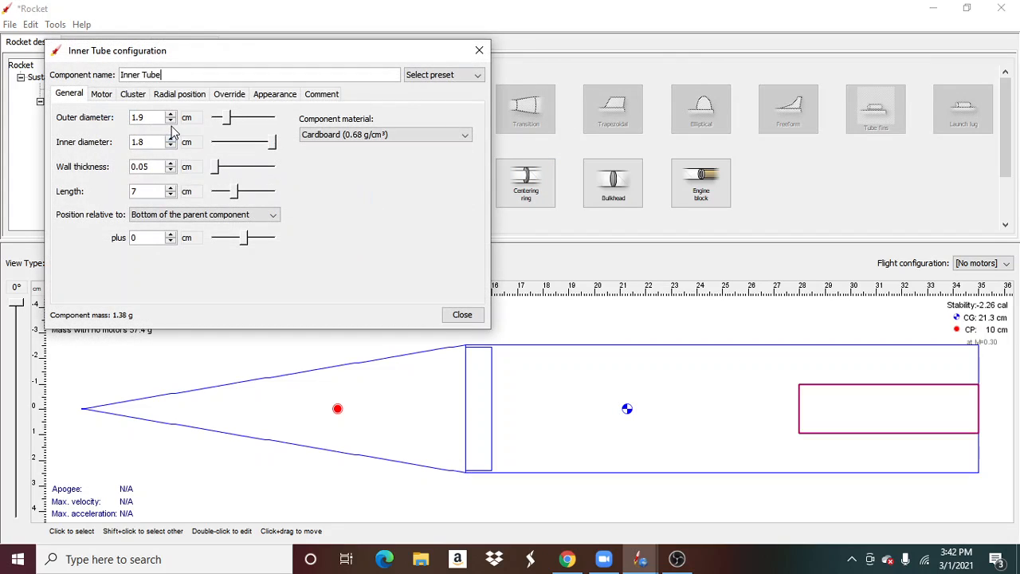
left_click(101, 95)
left_click(133, 97)
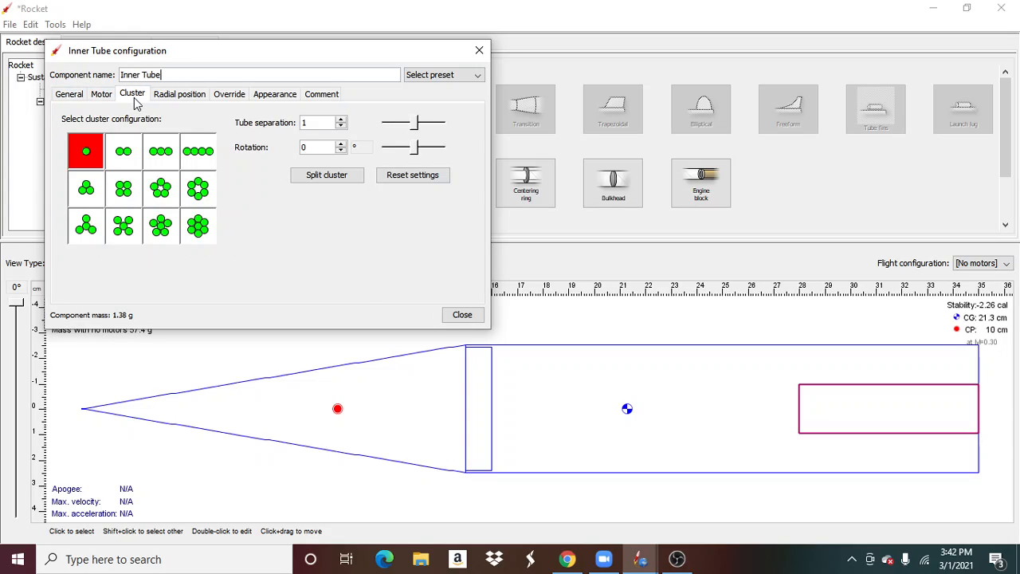
- Try the four-, three- and two-tube row clusters on the inner tube and return it to a single tube
left_click(201, 156)
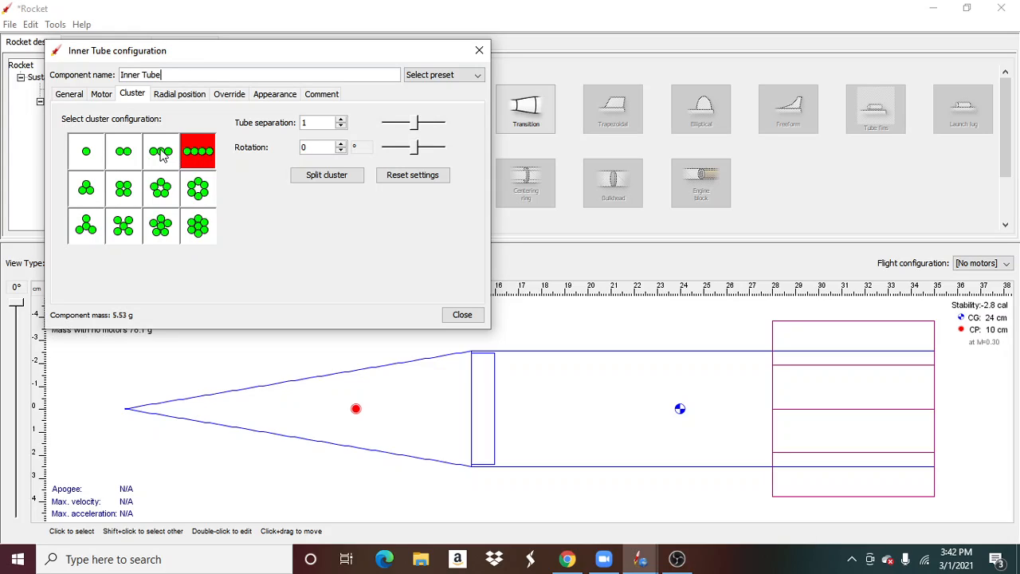
left_click(165, 155)
left_click(118, 150)
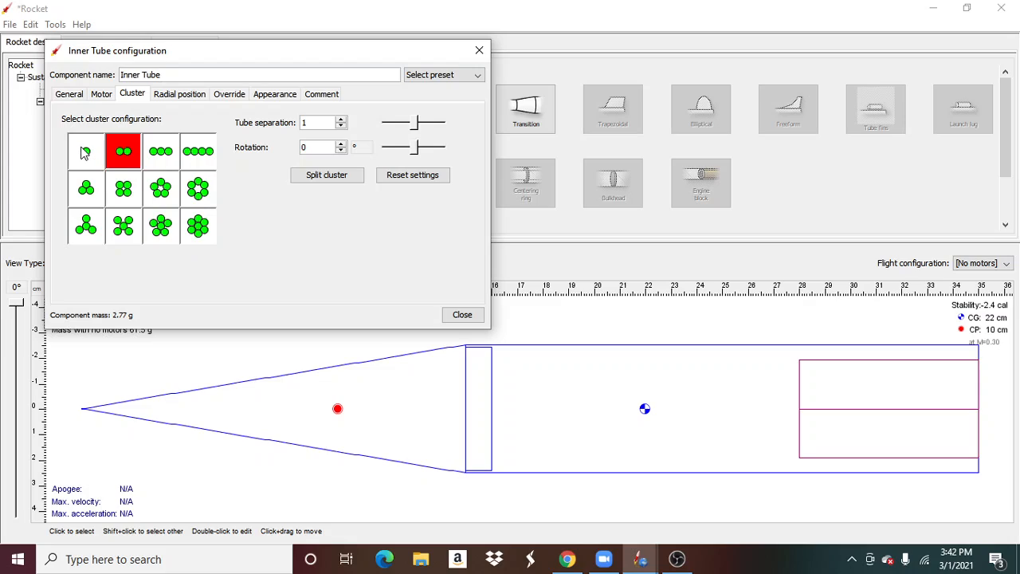
left_click(85, 153)
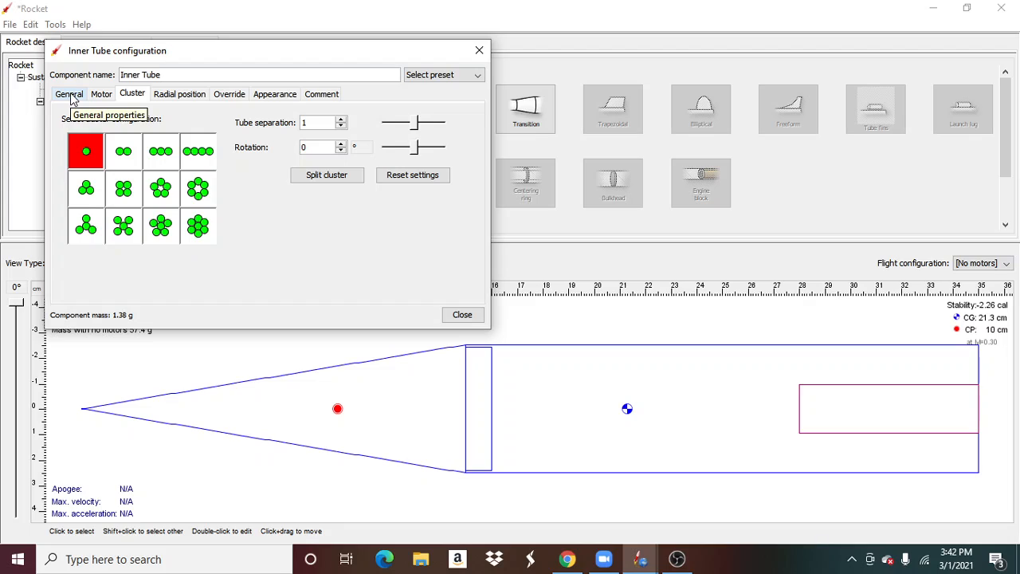
- Set the inner tube's cluster to seven tubes, six around a central one, and close its configuration
left_click(196, 225)
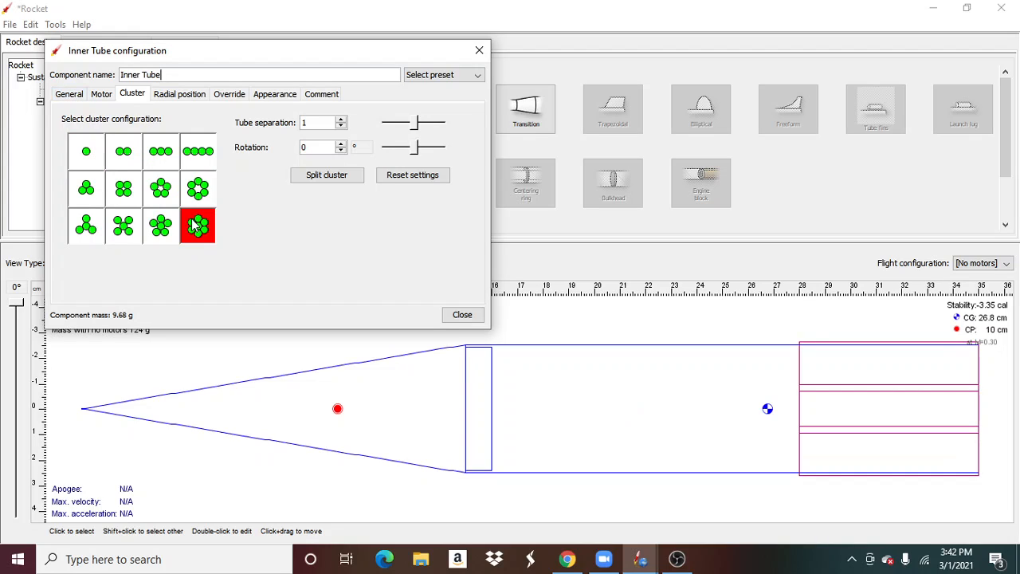
left_click(479, 50)
- Inspect the rocket in back view, 3D Figure, 3D Unfinished and 3D Finished, rotate the finished model to its rear, and return to side view
left_click(96, 263)
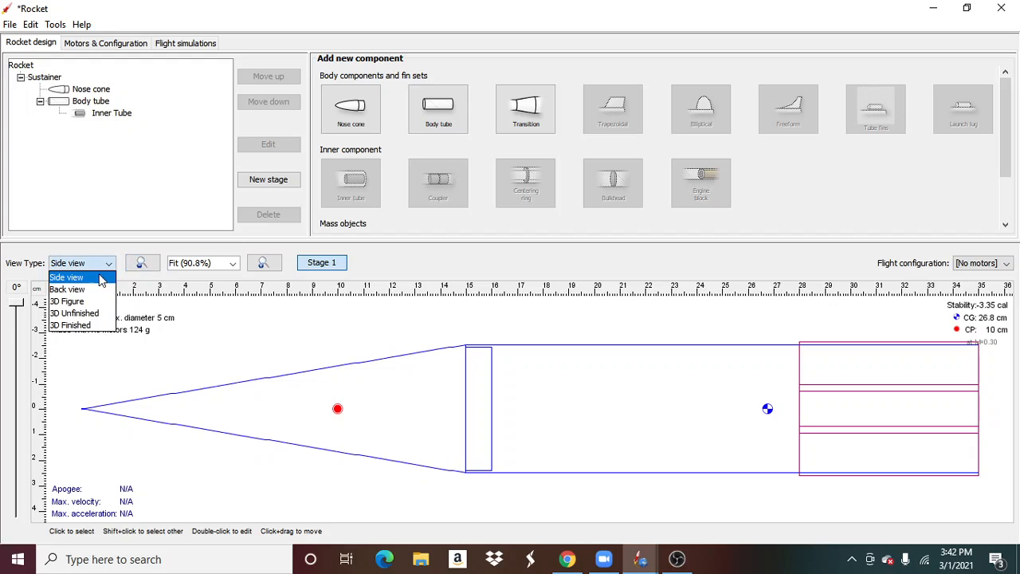
left_click(79, 290)
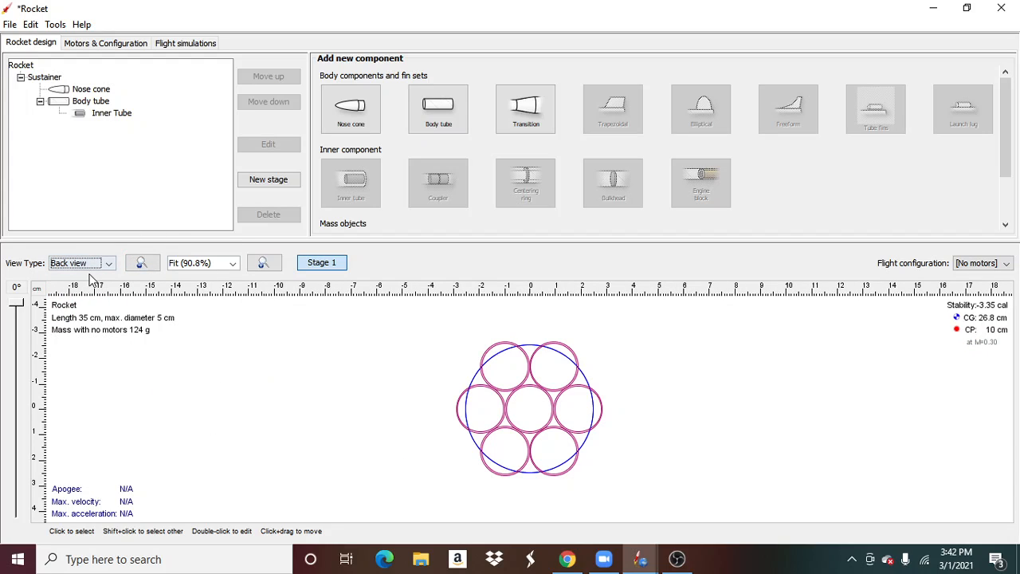
left_click(111, 264)
left_click(88, 301)
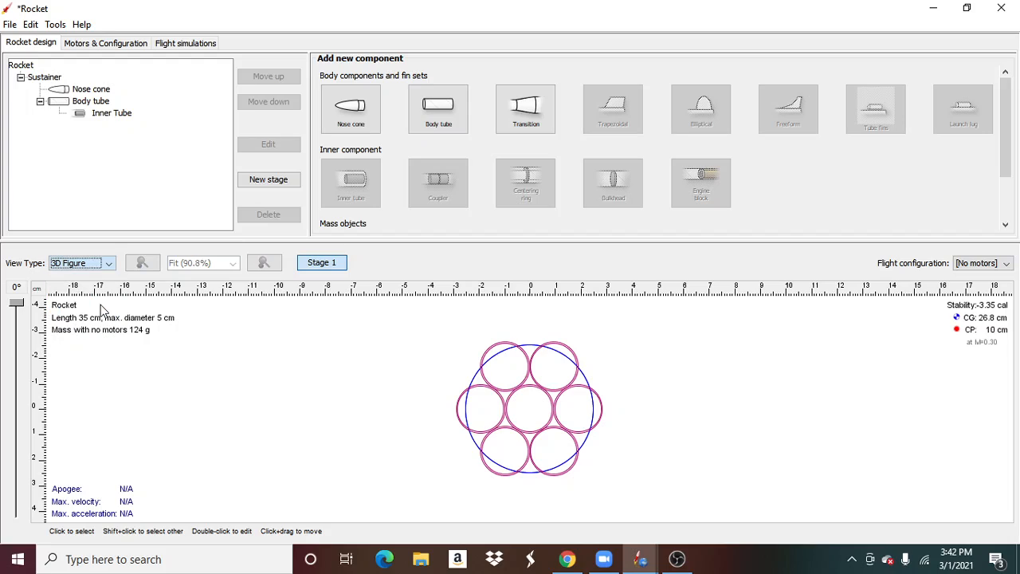
left_click(102, 270)
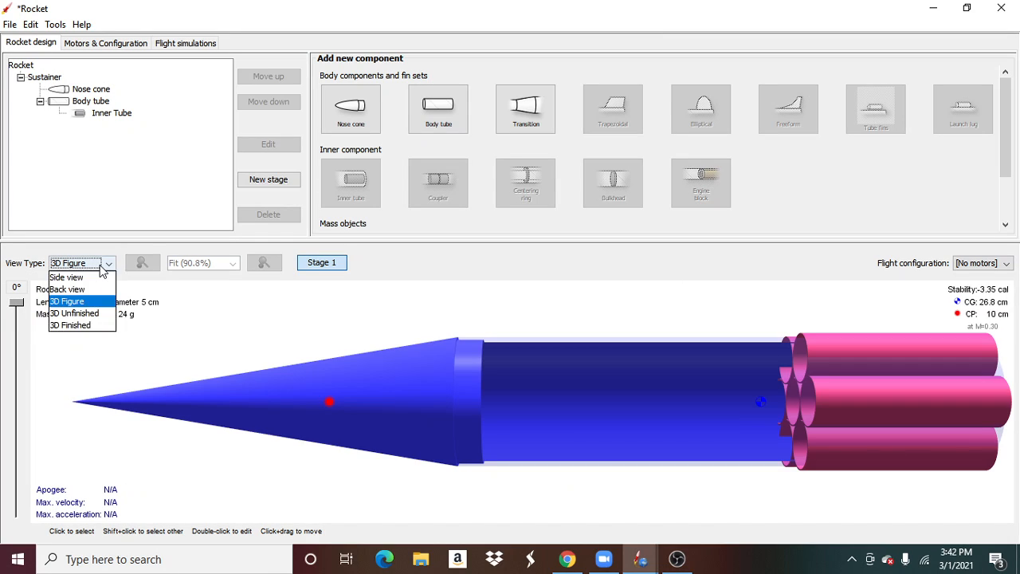
left_click(96, 316)
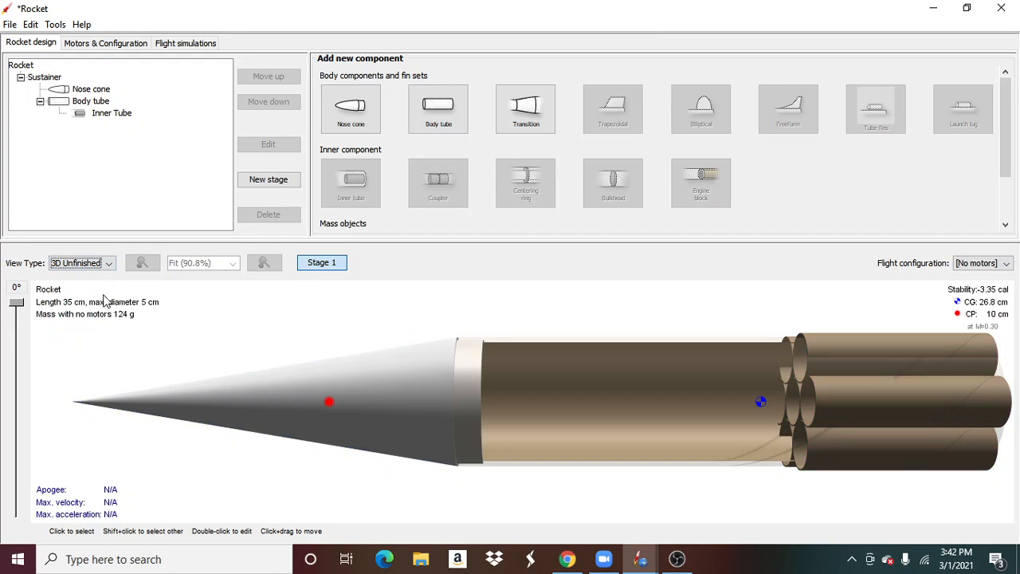
left_click(102, 264)
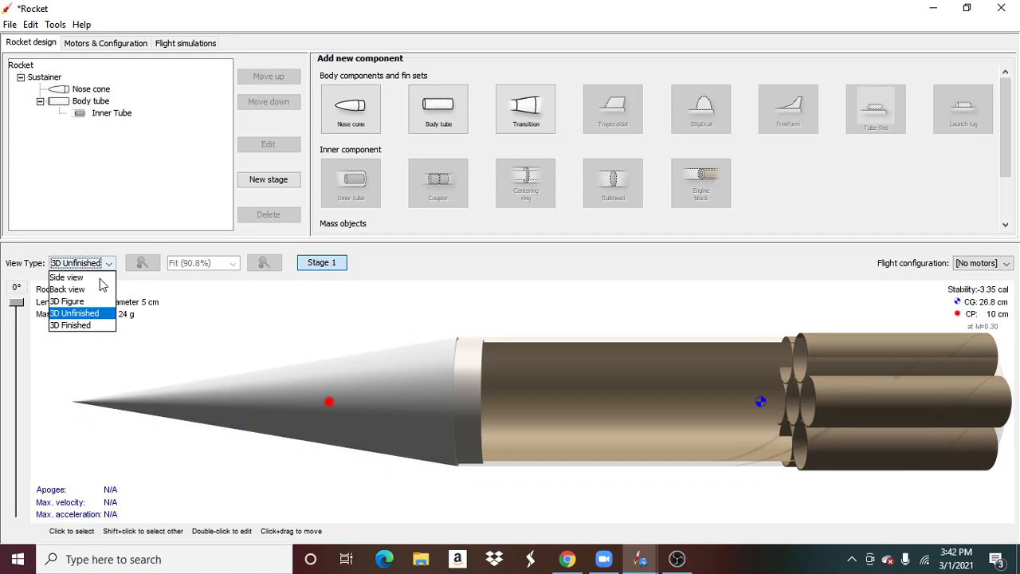
left_click(96, 326)
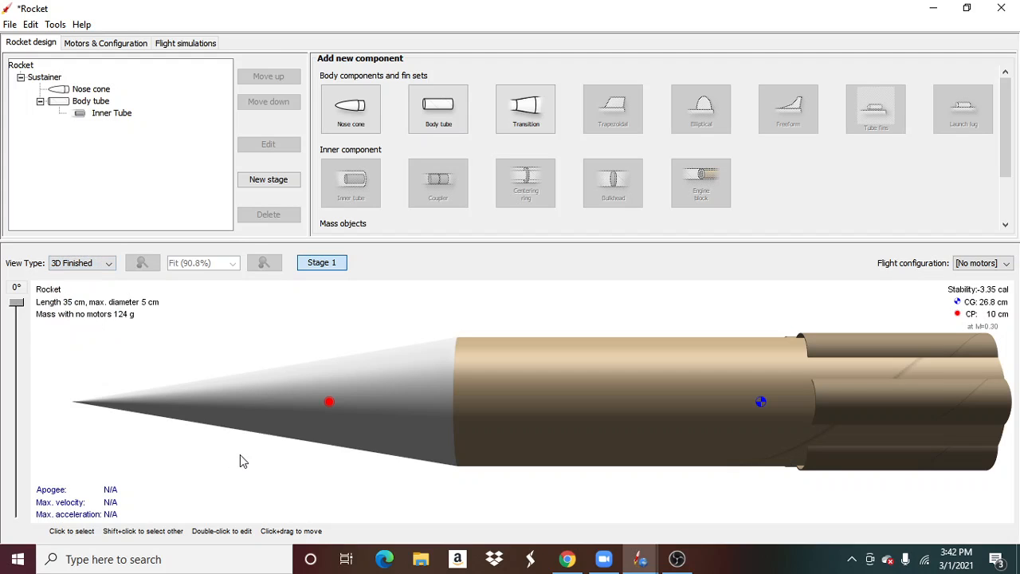
left_click_drag(240, 454, 155, 410)
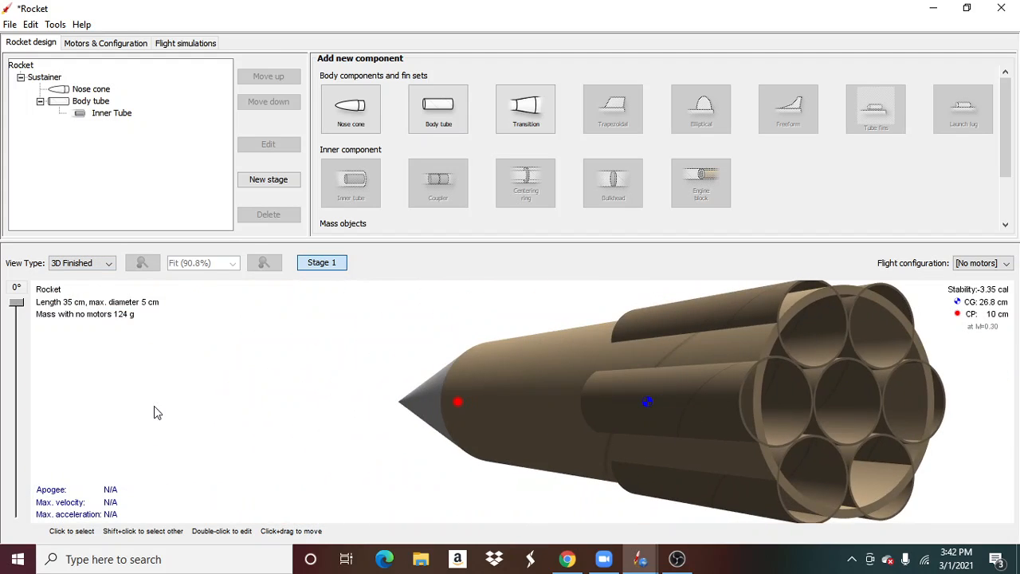
left_click(86, 265)
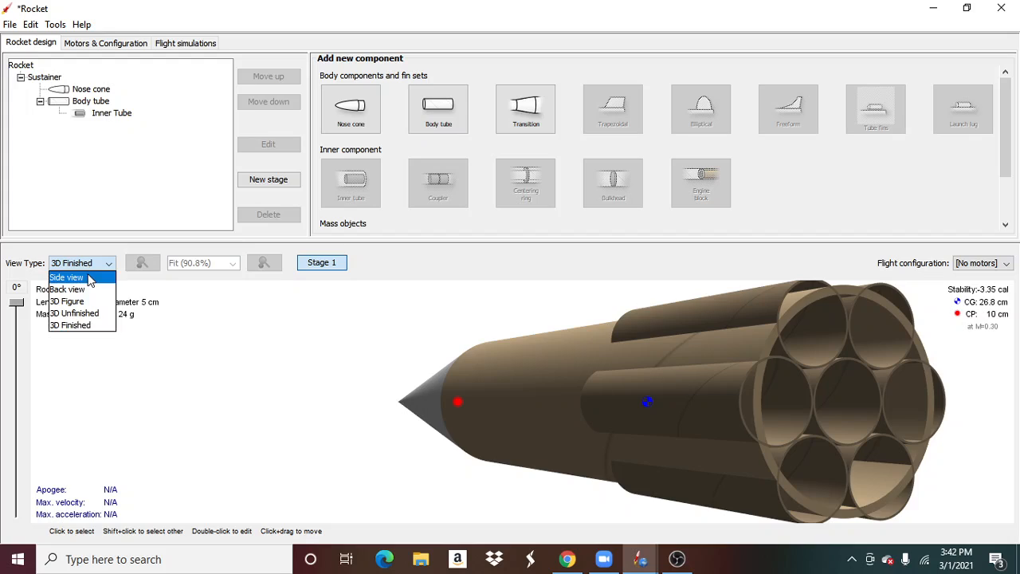
left_click(68, 276)
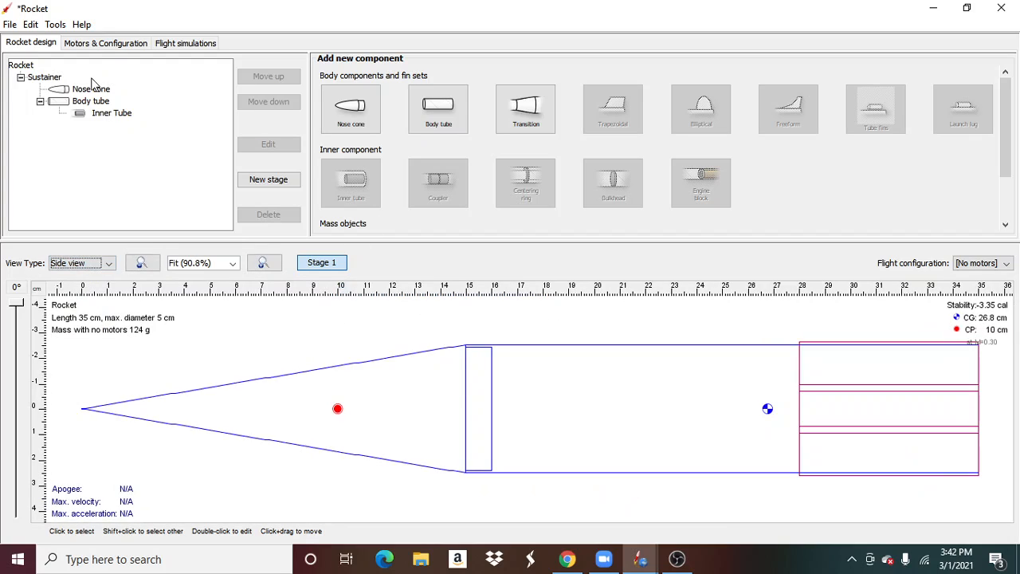
- Reopen the inner tube's configuration, set its cluster to a single tube, review its motor and general settings, and close it
left_click(118, 116)
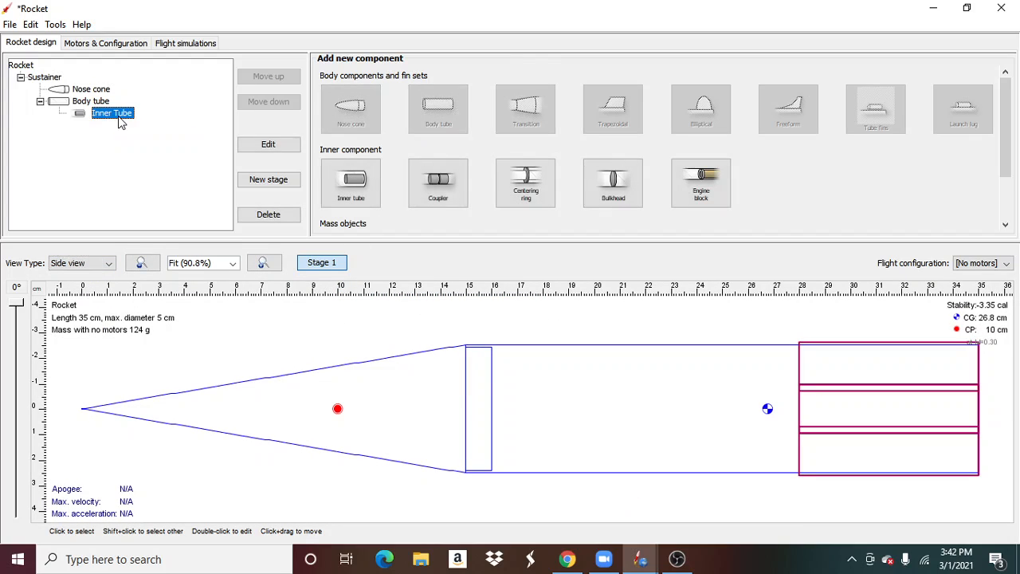
left_click(268, 143)
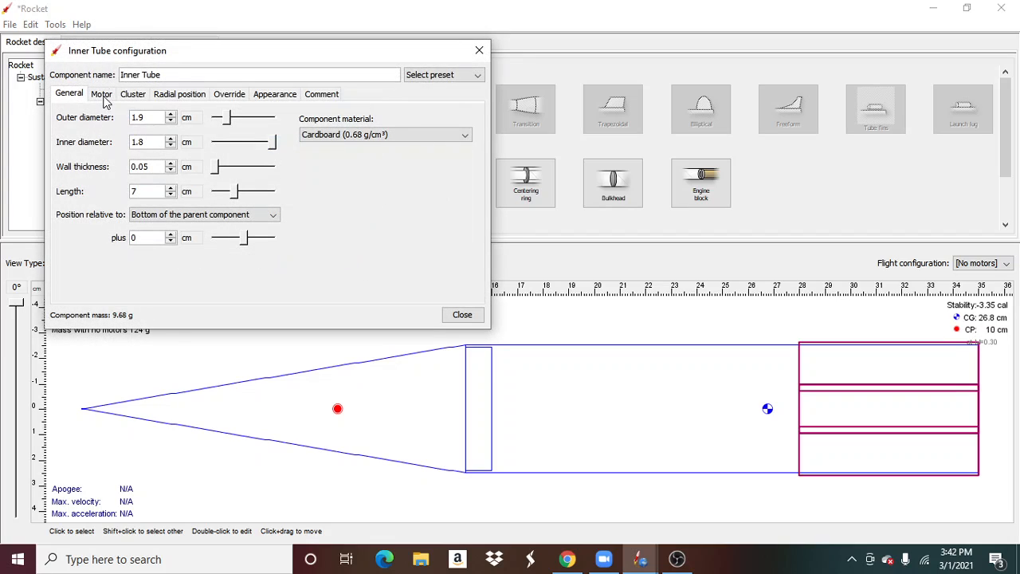
left_click(133, 94)
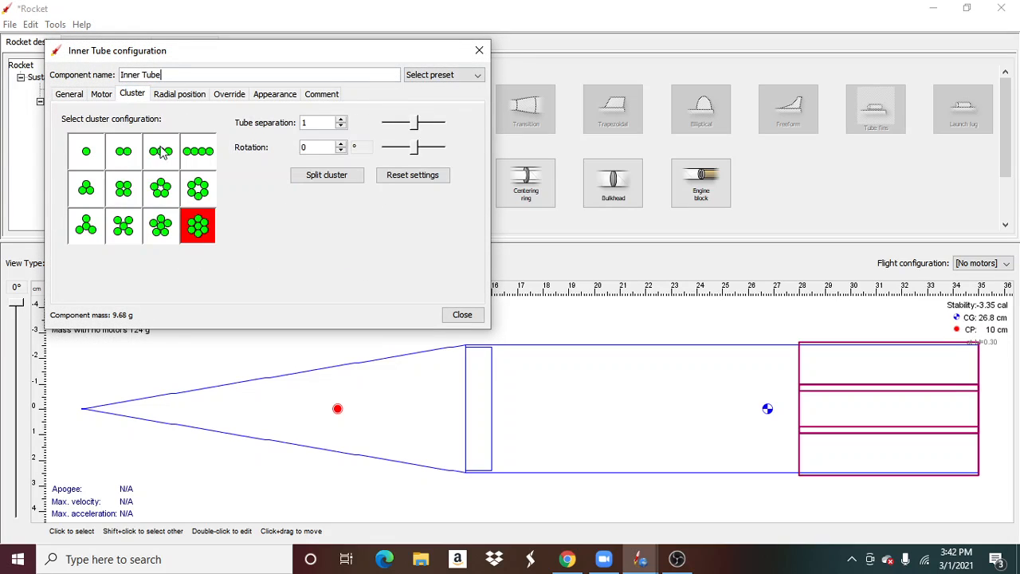
left_click(85, 153)
left_click(104, 96)
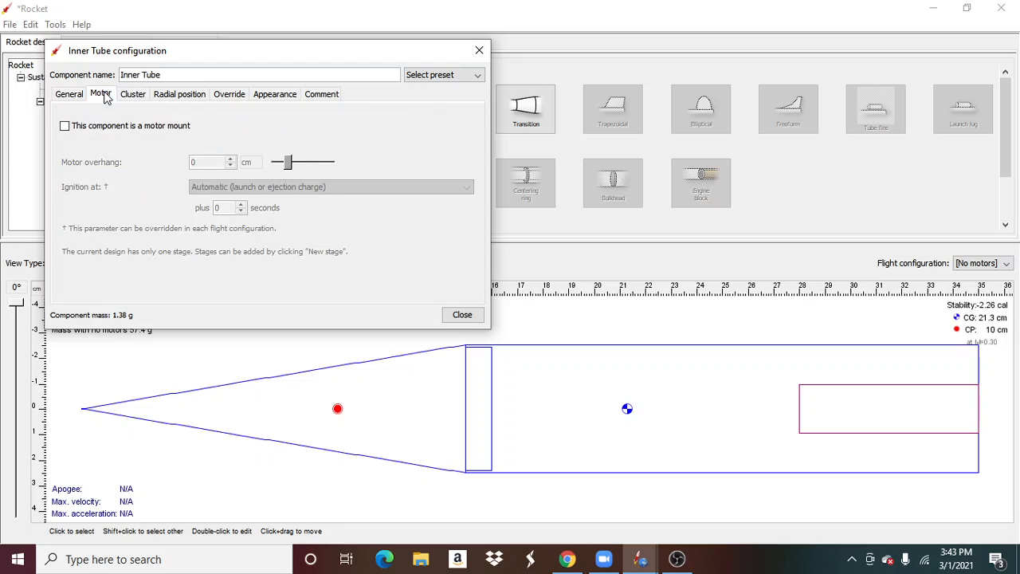
left_click(82, 94)
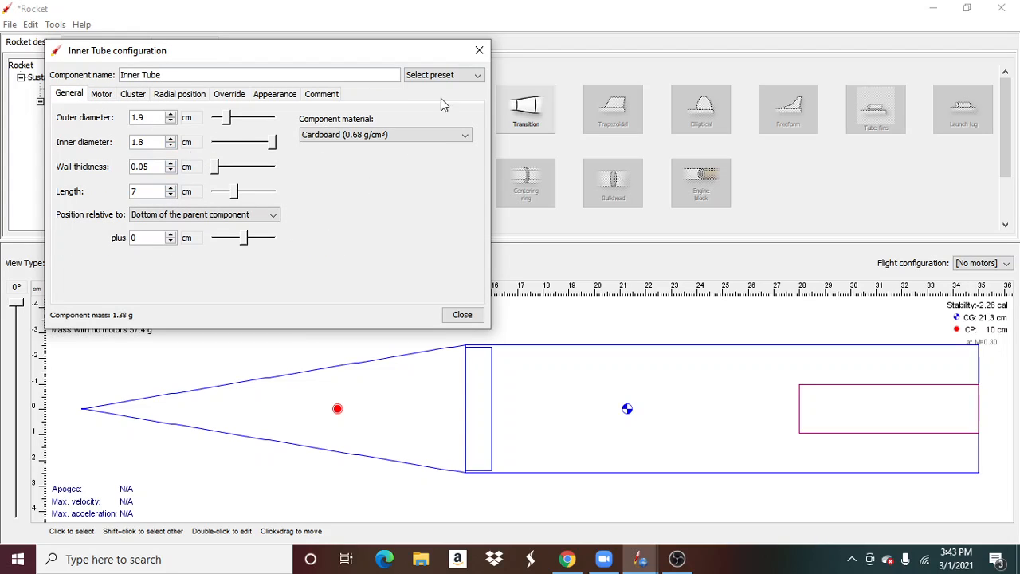
left_click(476, 51)
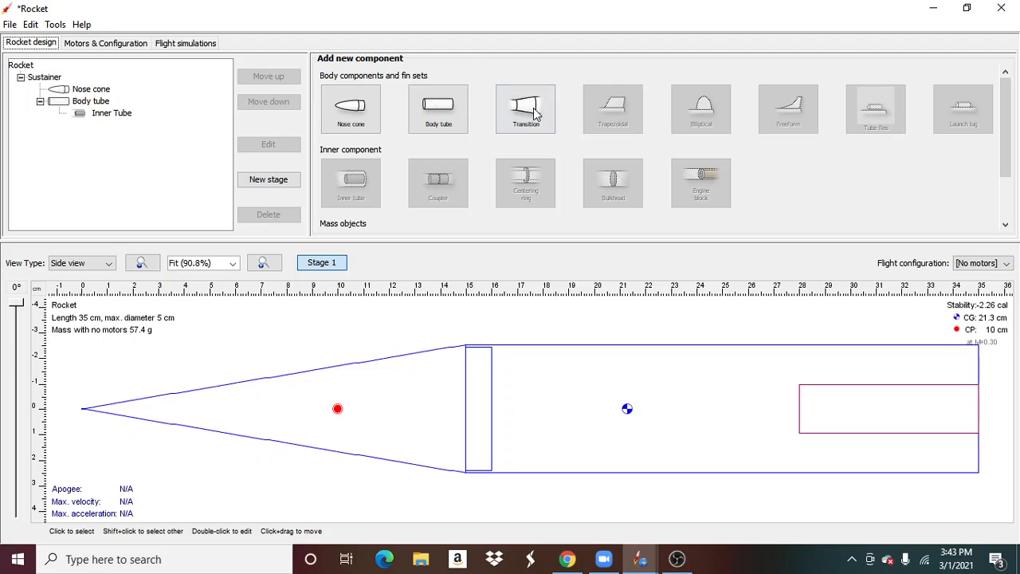
- Mark the inner tube as a motor mount and create a new motor configuration
left_click(147, 43)
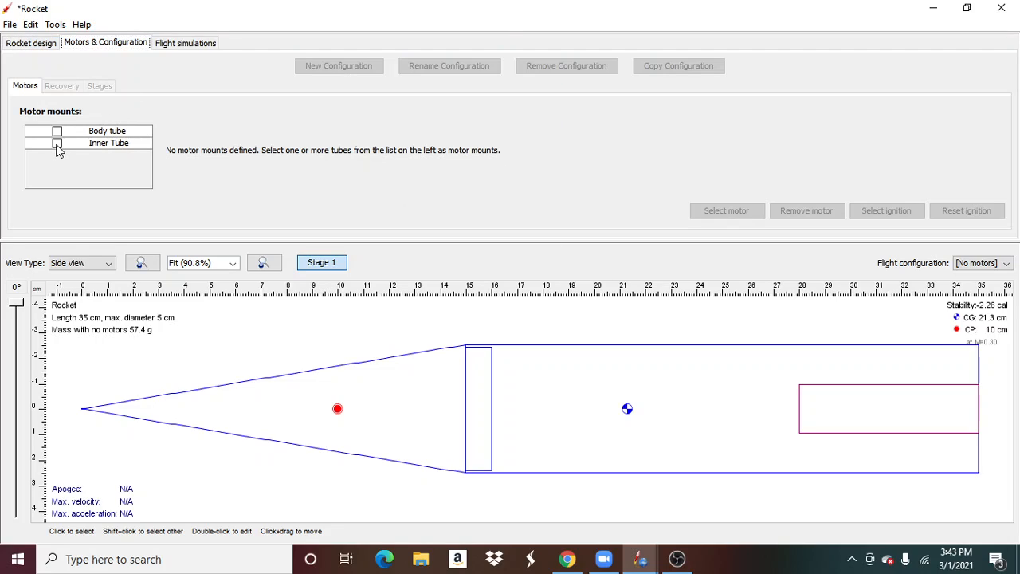
left_click(44, 53)
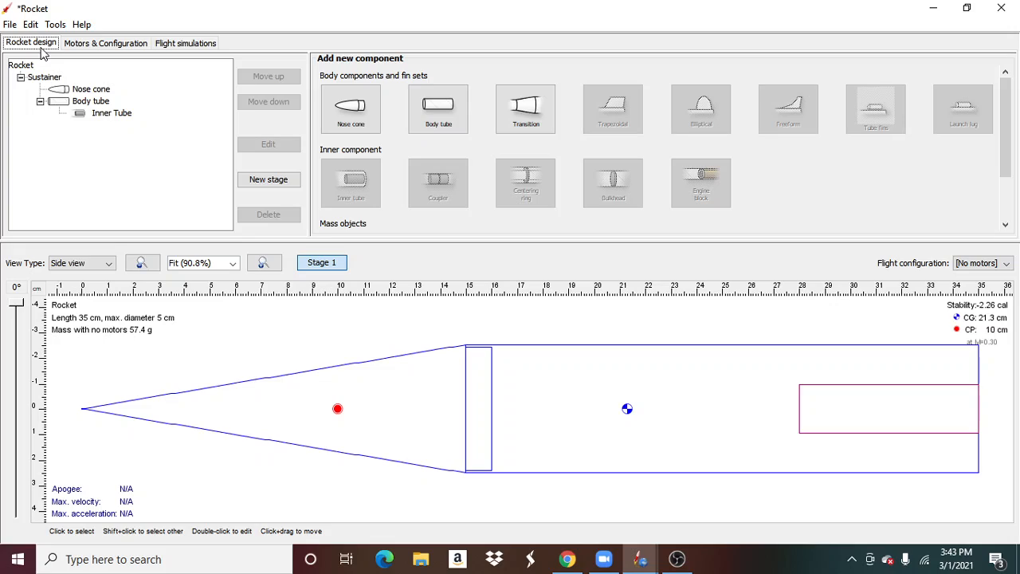
left_click(102, 46)
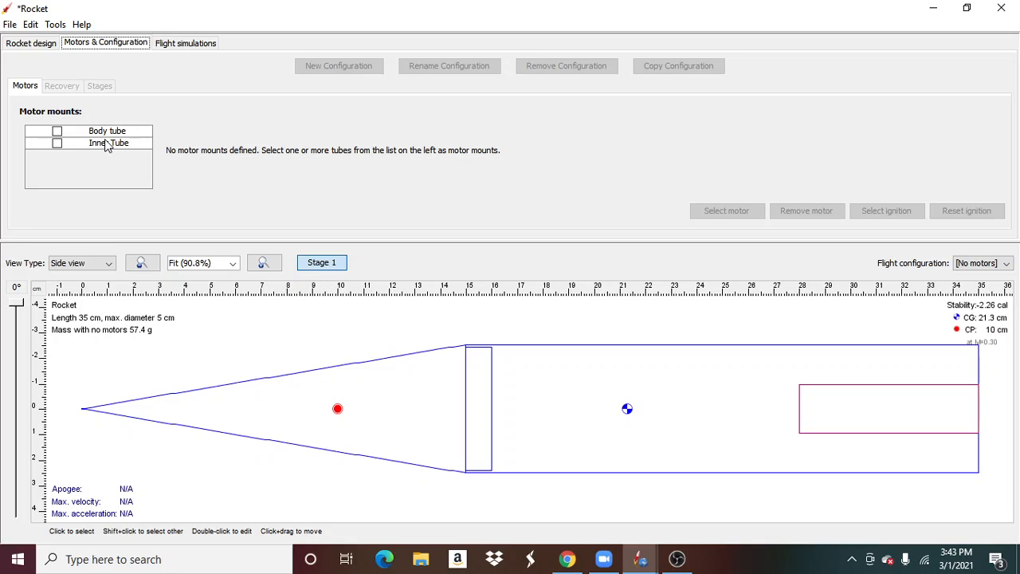
left_click(61, 147)
left_click(338, 70)
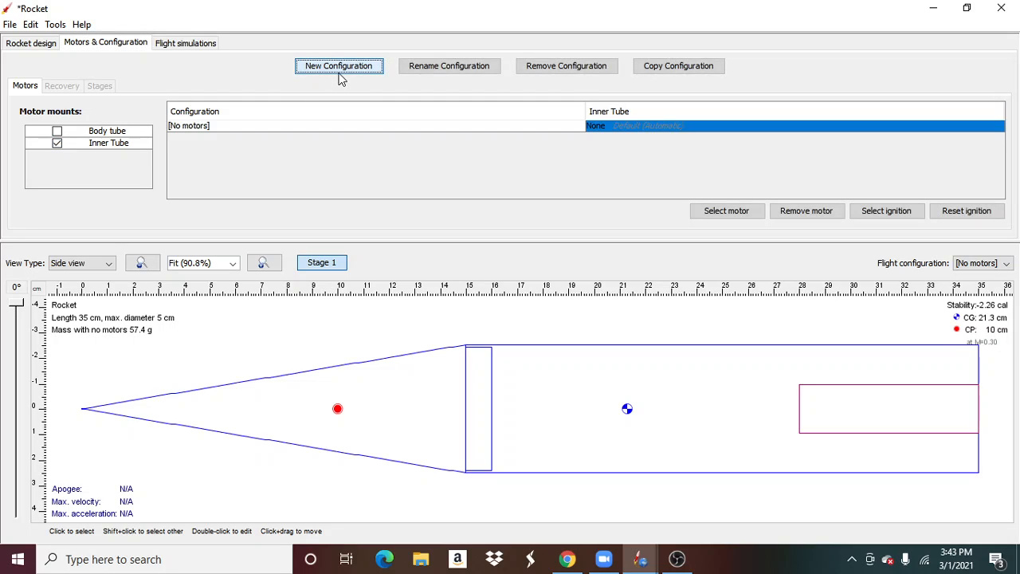
- Open motor selection for the inner tube and restrict the total impulse filter to class F only
left_click(729, 215)
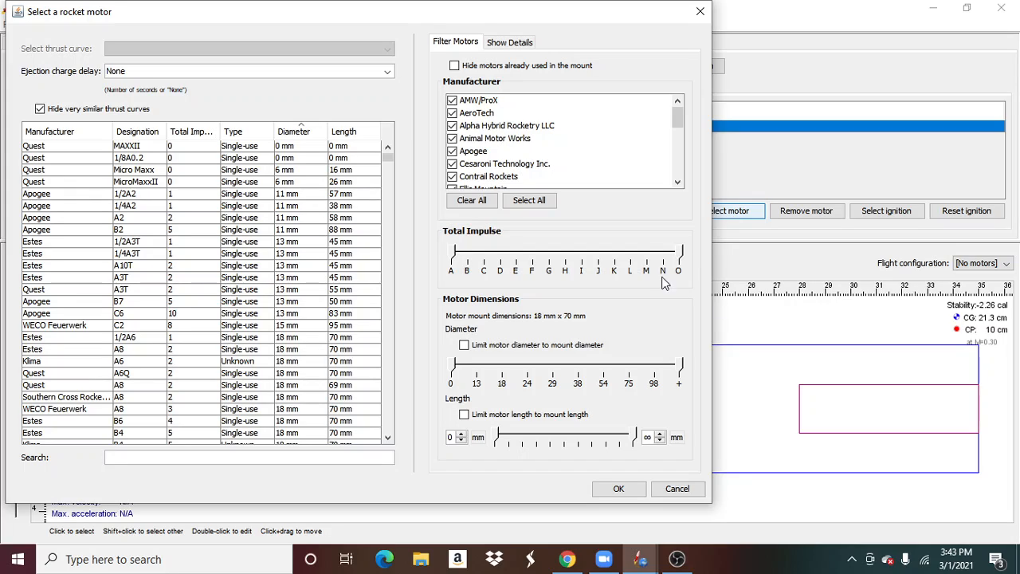
left_click_drag(678, 257, 532, 289)
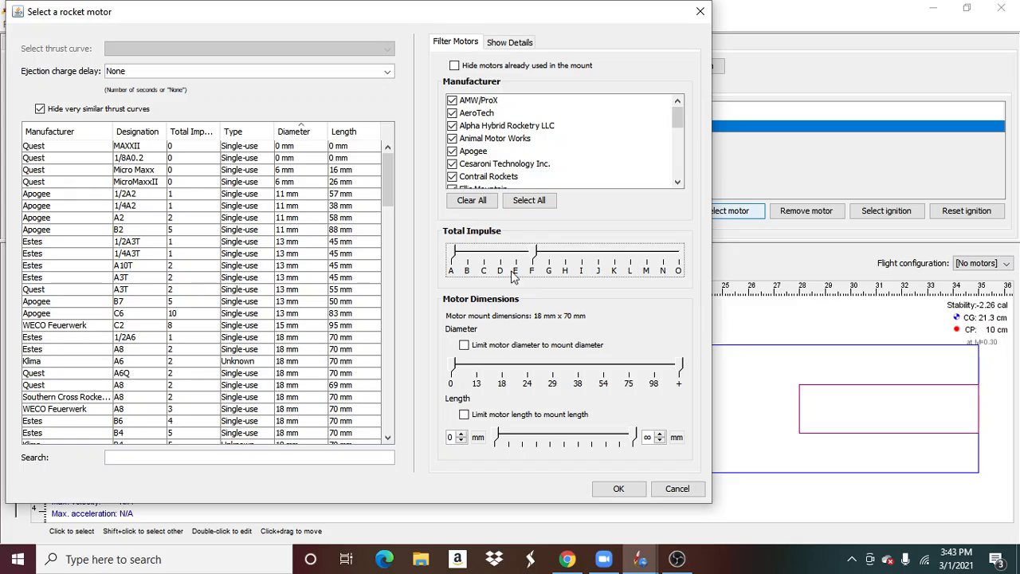
left_click_drag(454, 252, 539, 254)
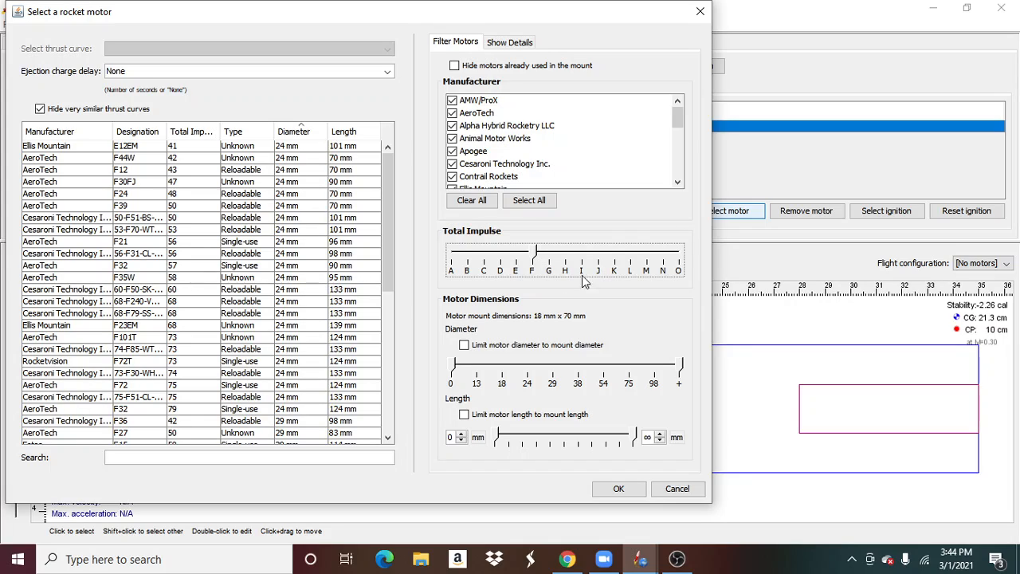
- Try the A-to-F and A-only total impulse ranges on the motor list and return the filter to class F only
left_click_drag(537, 252, 440, 263)
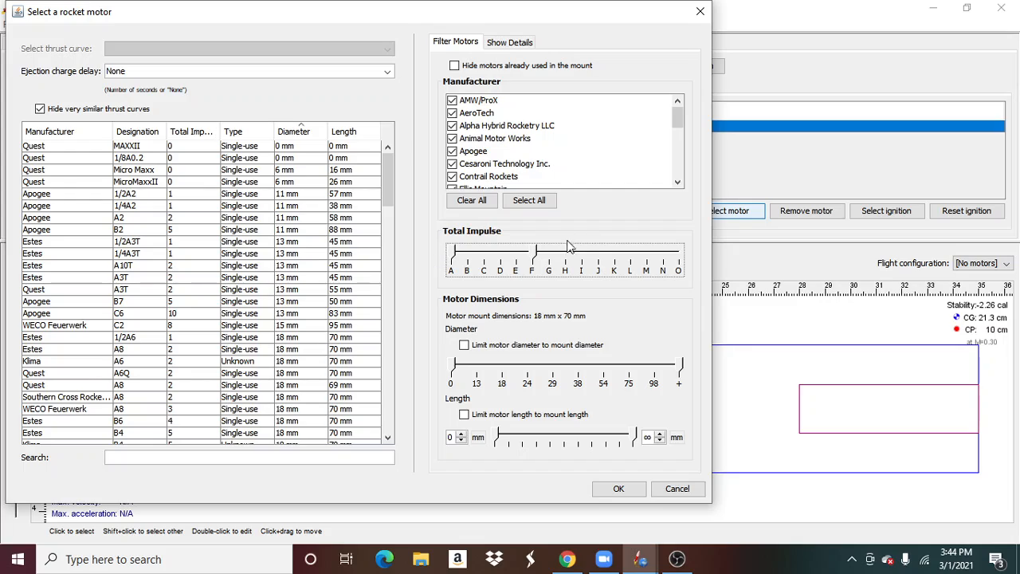
left_click_drag(536, 252, 446, 255)
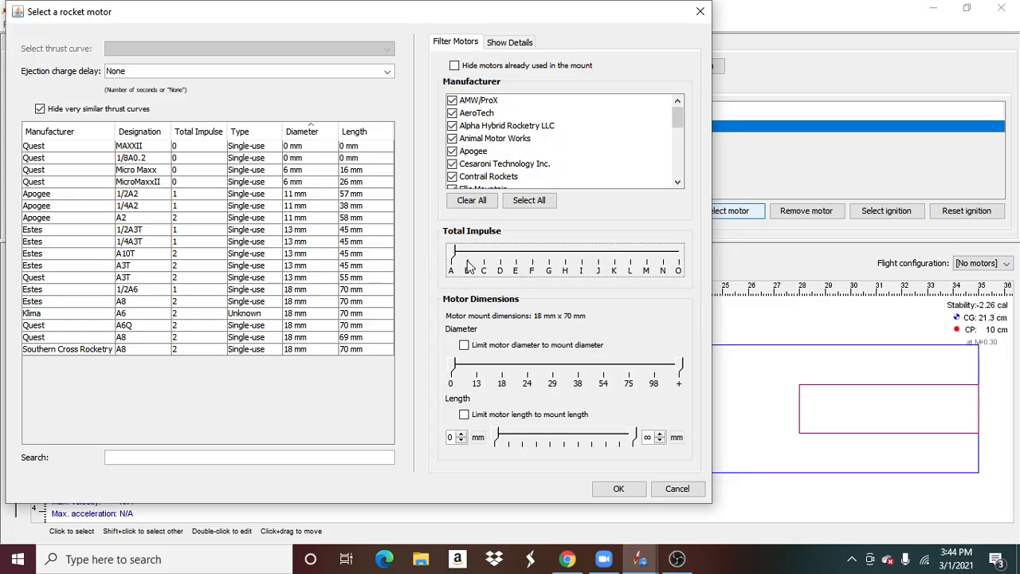
left_click_drag(454, 253, 536, 252)
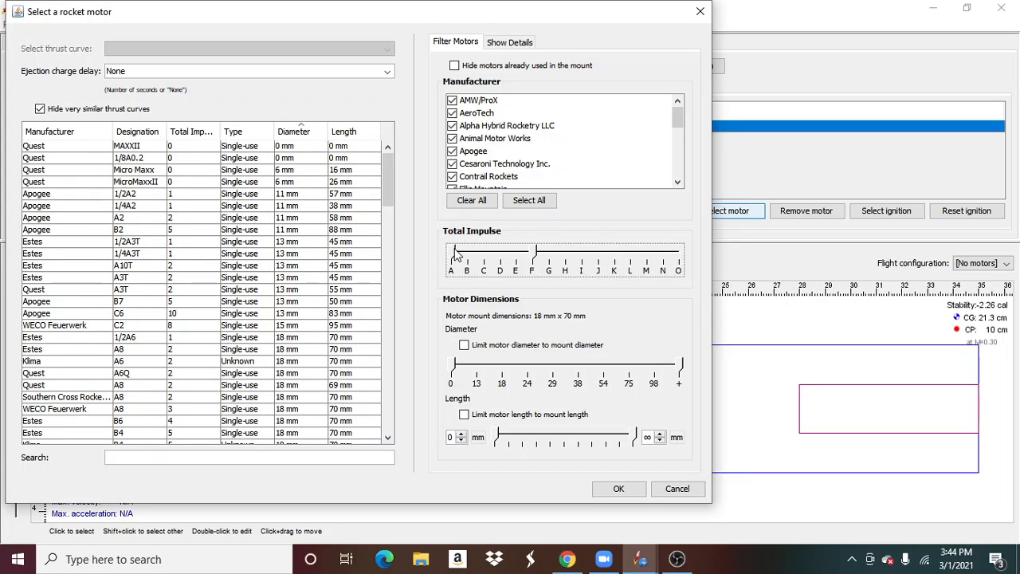
left_click_drag(455, 253, 532, 252)
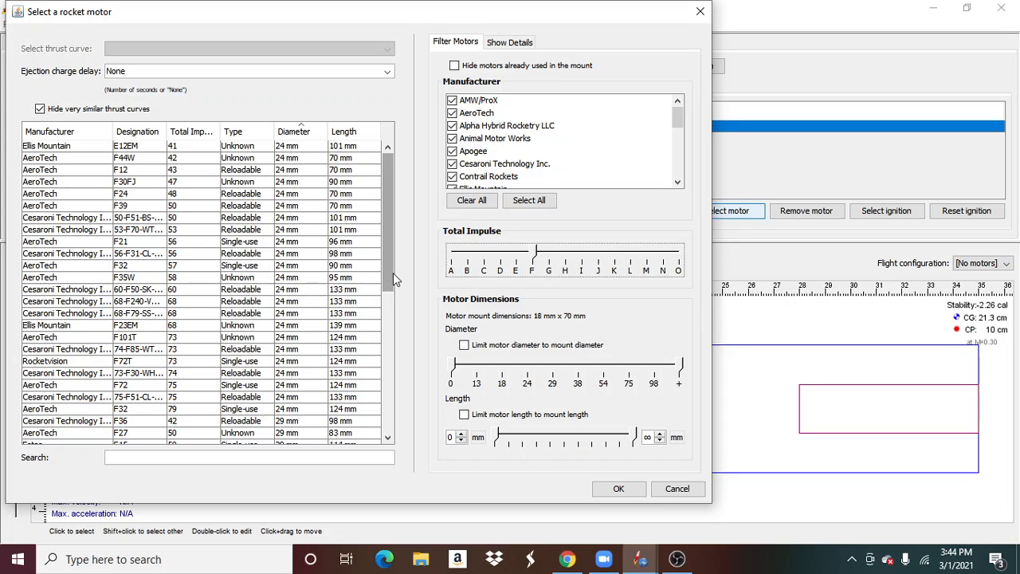
- Browse the filtered motors and select the single-use Apogee F10, 29 mm in diameter and 93 mm long
left_click_drag(393, 272, 364, 421)
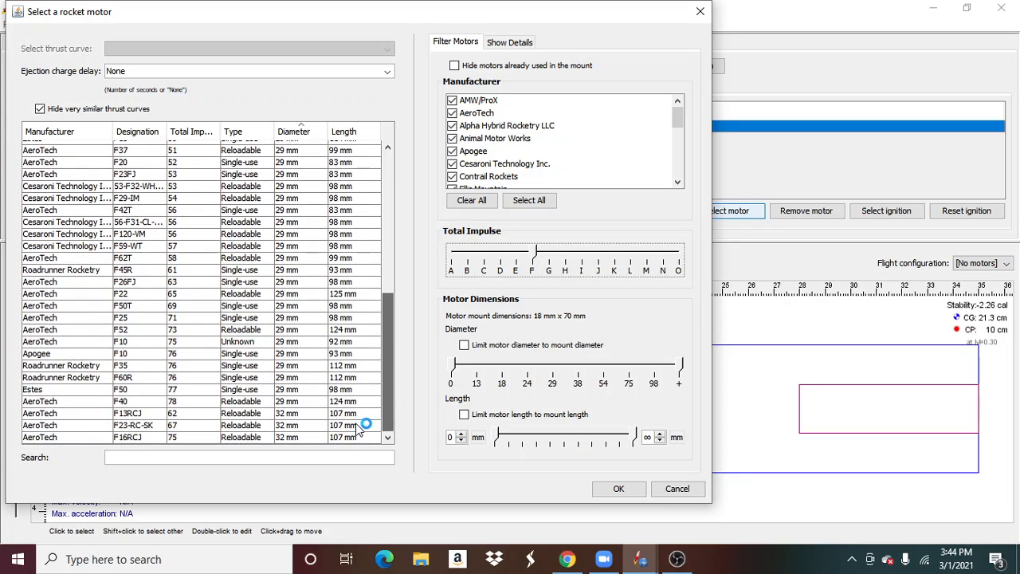
left_click(150, 358)
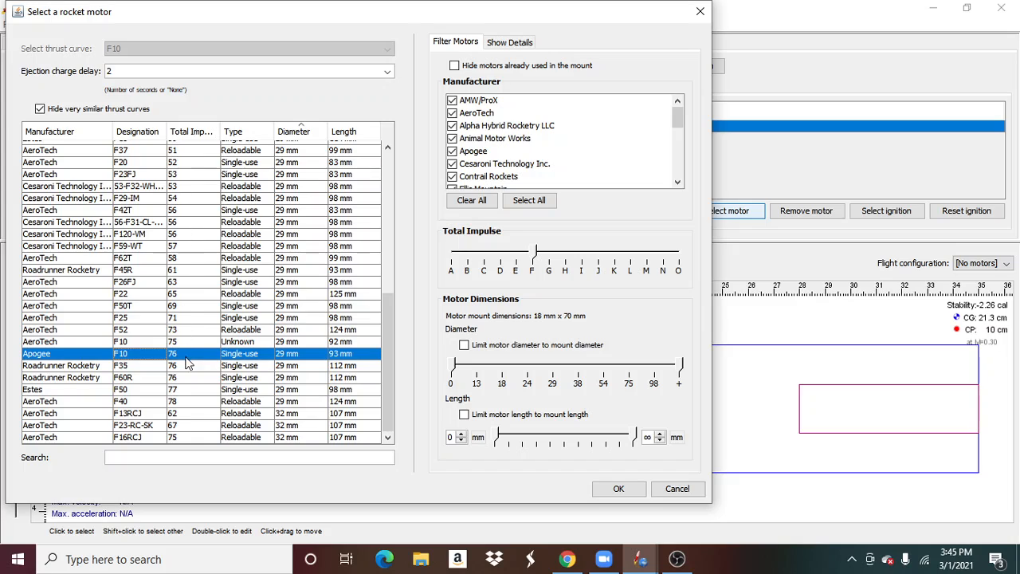
left_click_drag(383, 366, 406, 443)
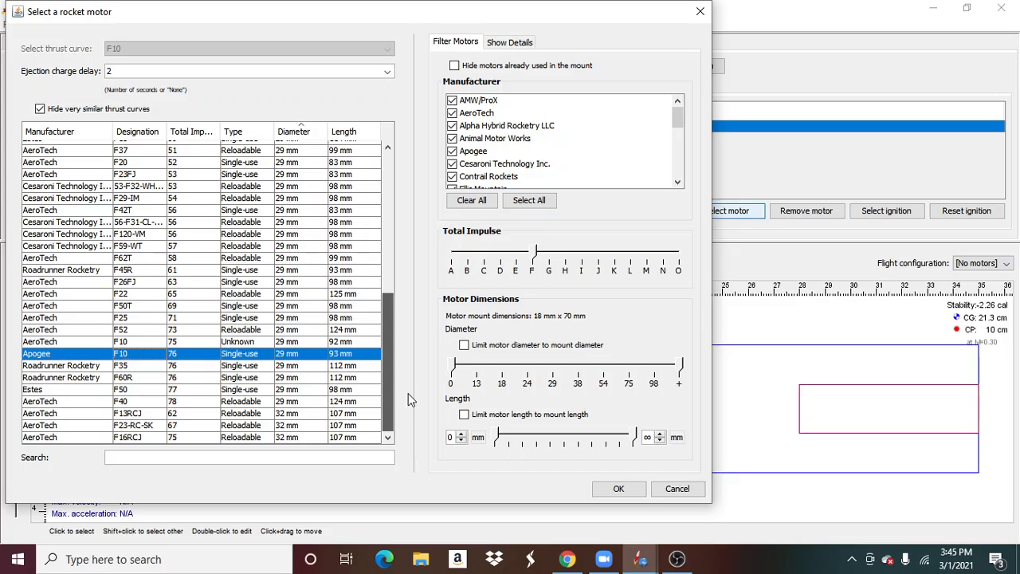
left_click_drag(387, 382, 398, 200)
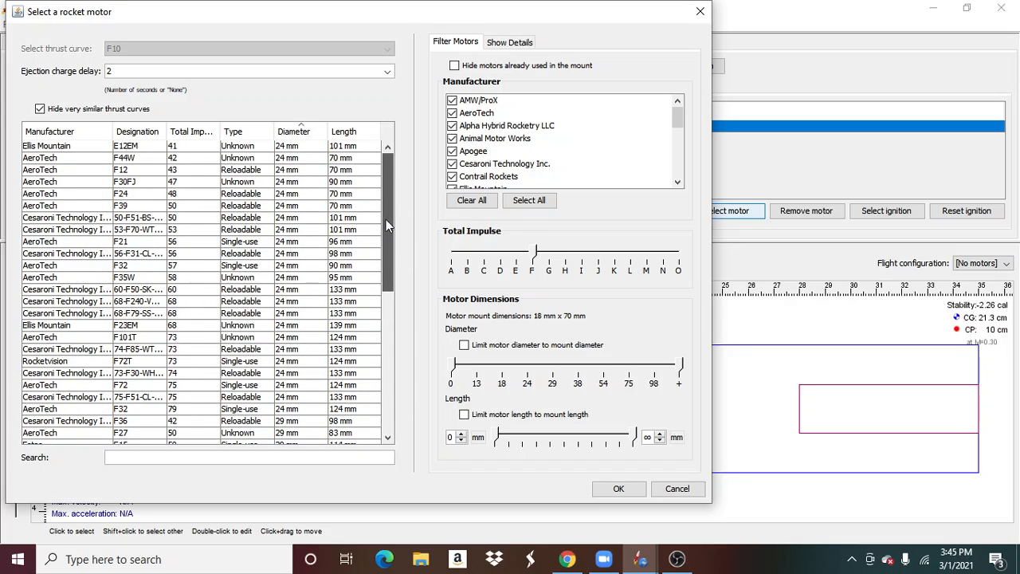
left_click_drag(386, 226, 411, 403)
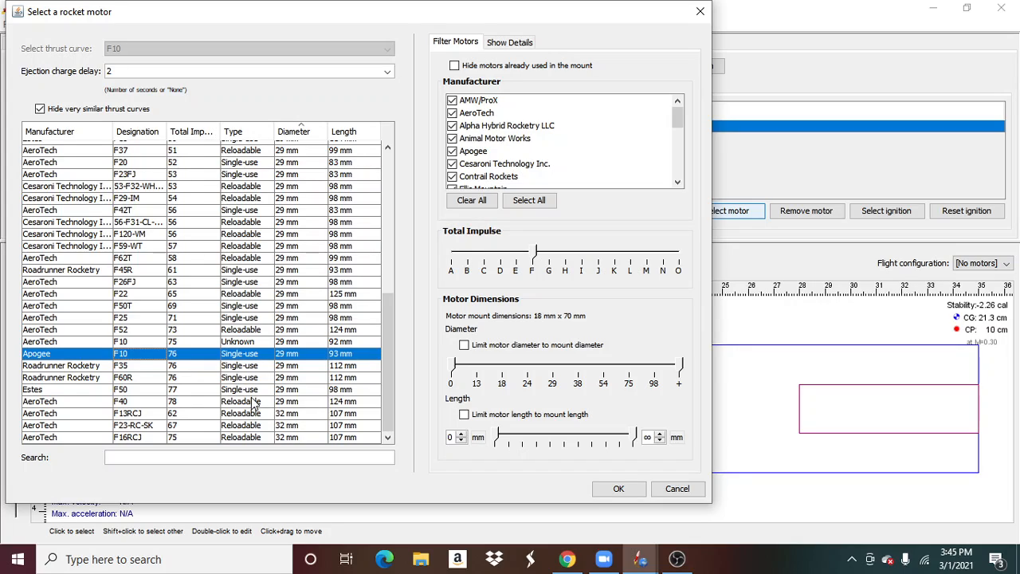
- Show the selected Apogee F10 motor's details, including its thrust data, burn time and thrust curve
left_click(616, 490)
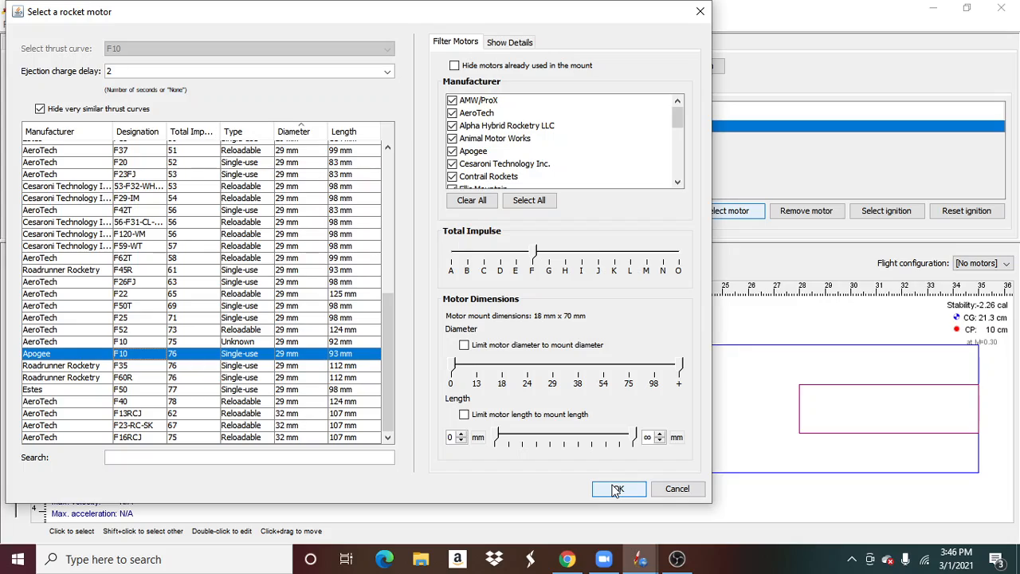
left_click_drag(677, 111, 695, 12)
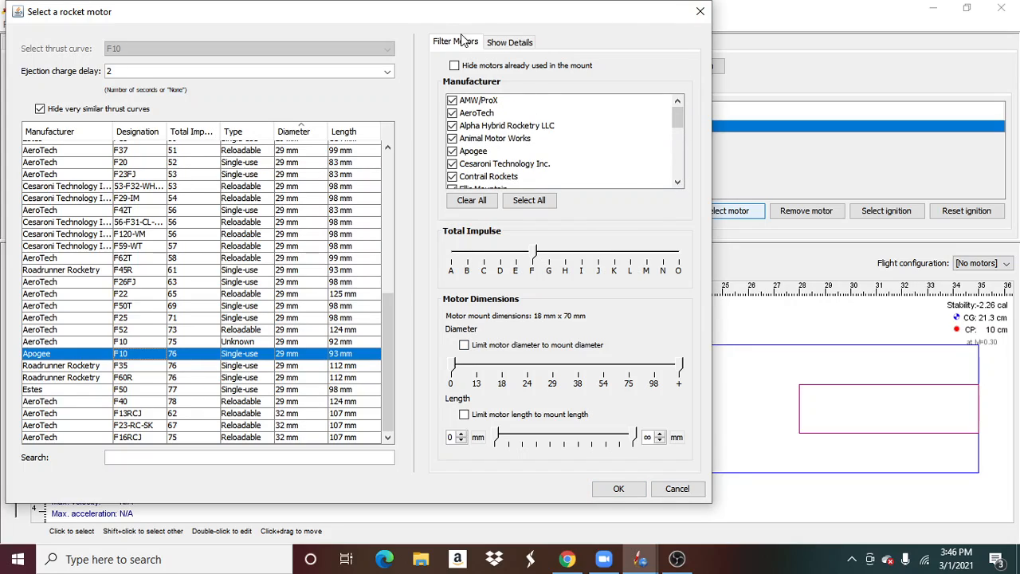
left_click(501, 44)
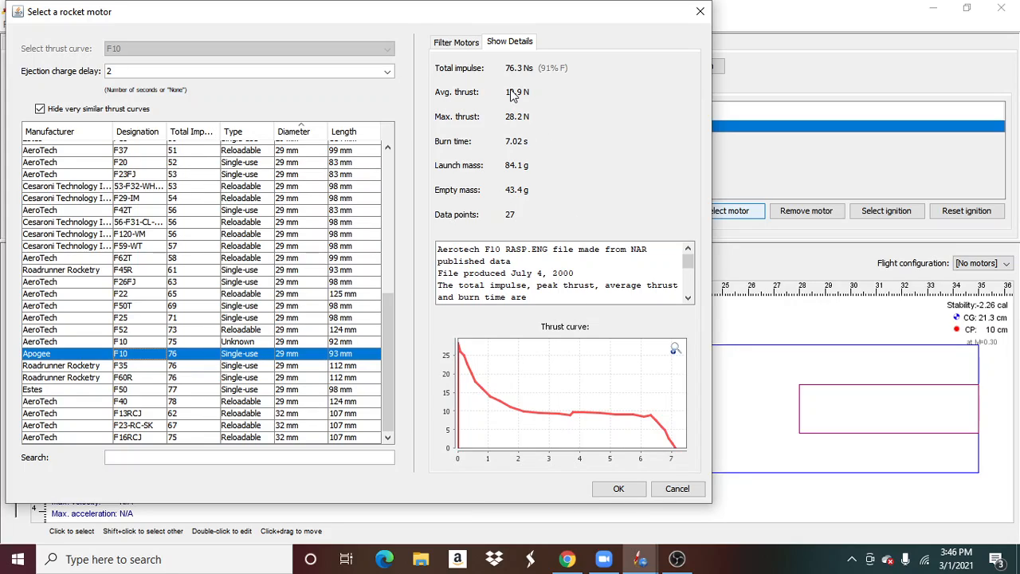
- Assign the chosen Apogee F10 motor with a 2-second ejection delay to the inner tube and return to the rocket design
left_click(464, 43)
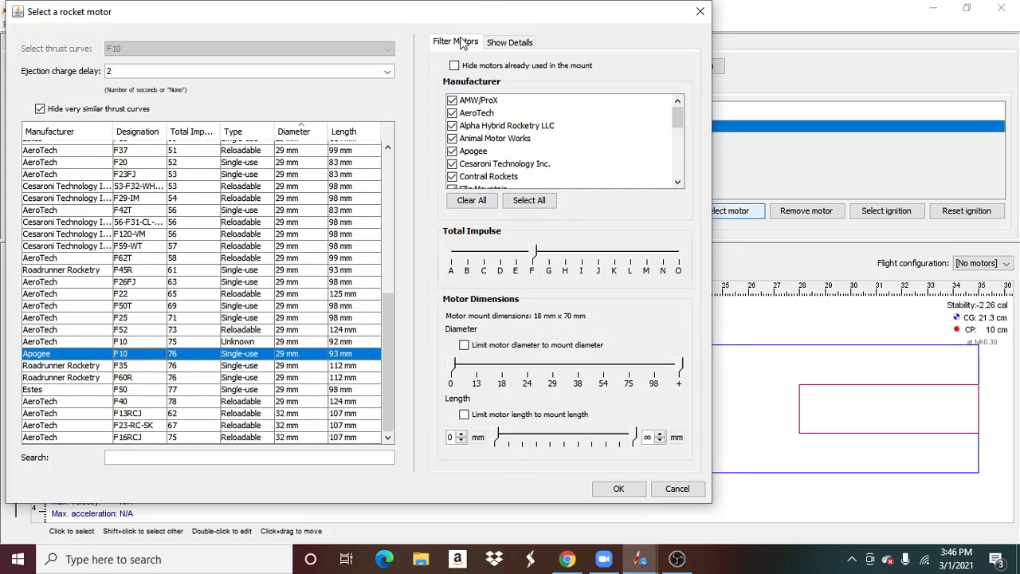
left_click(617, 488)
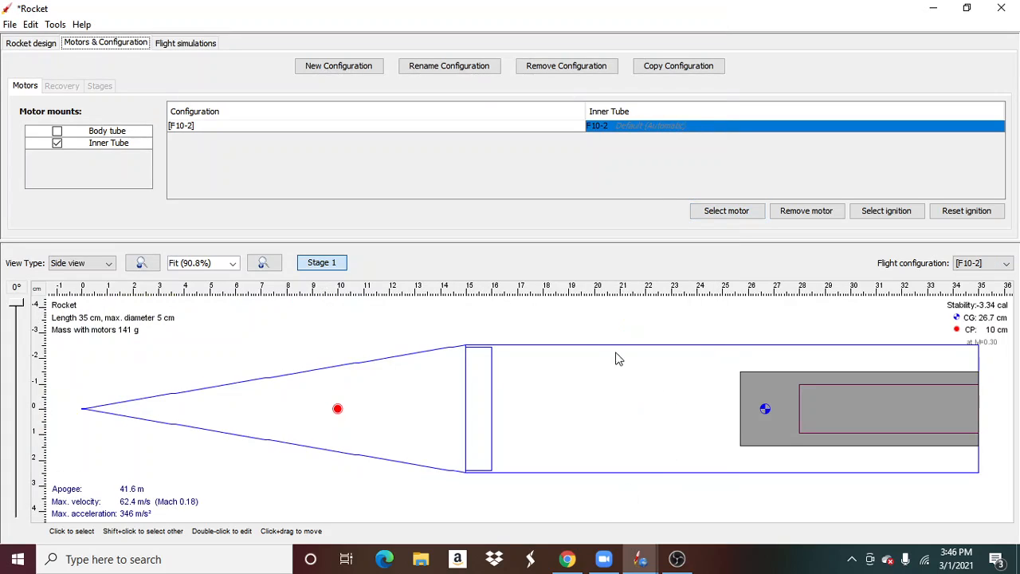
left_click(47, 47)
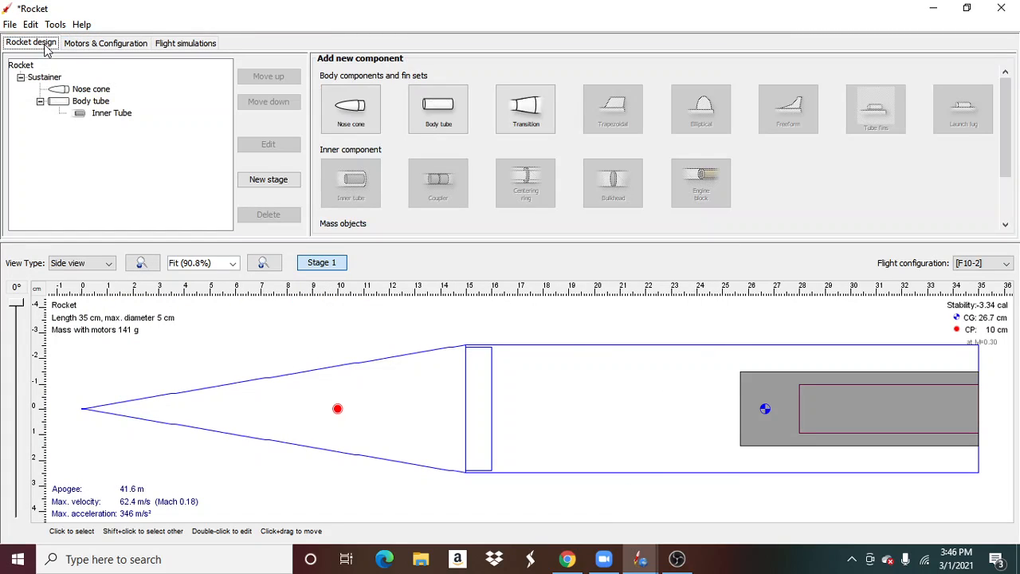
- Lengthen the body tube to 28 cm
double_click(516, 425)
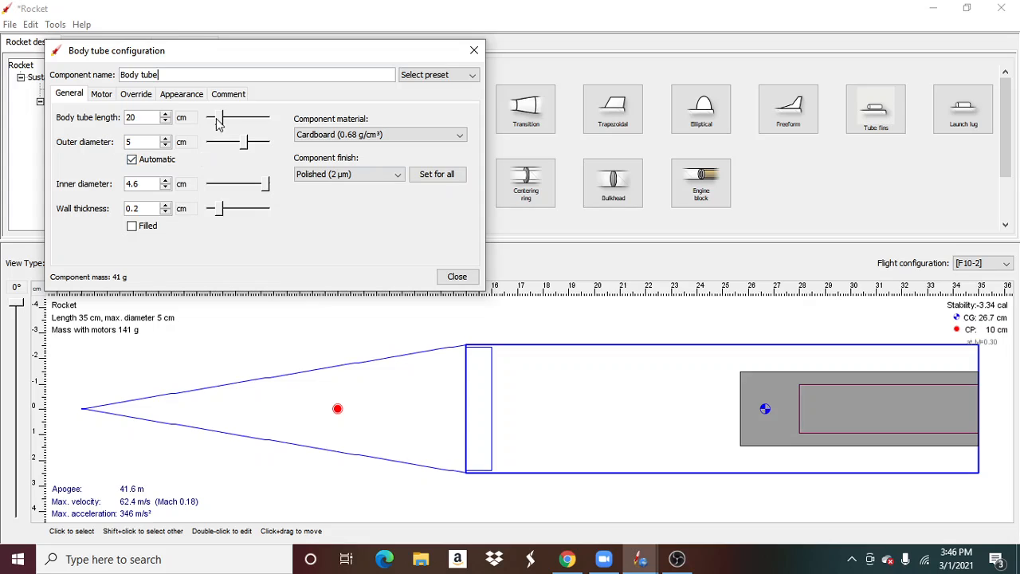
left_click_drag(219, 118, 229, 118)
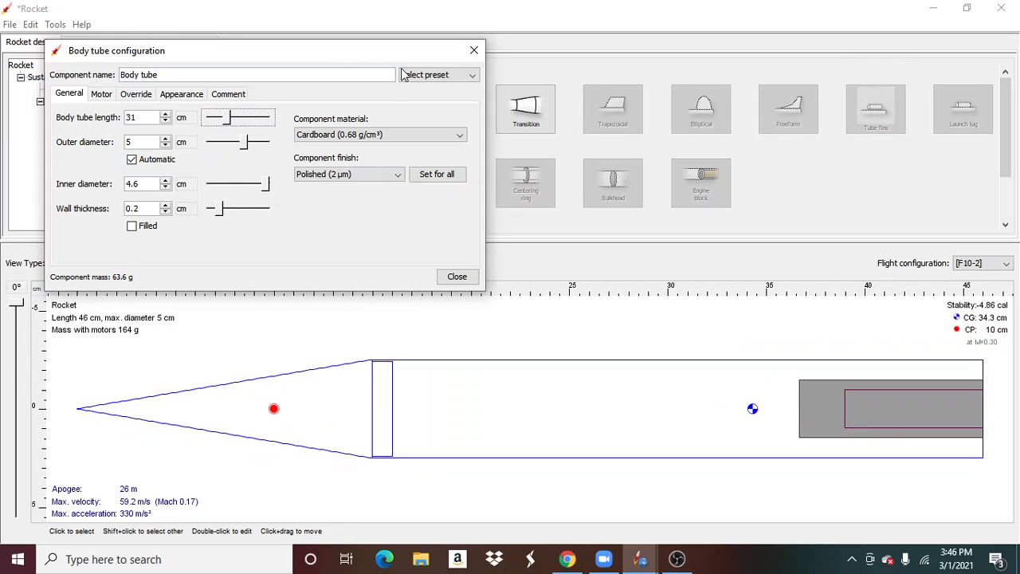
left_click(165, 122)
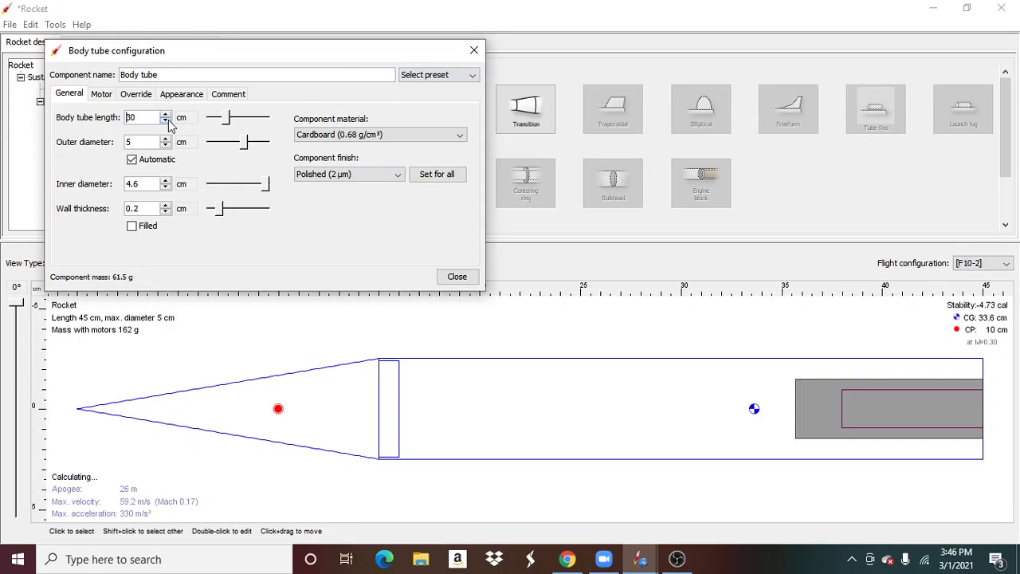
left_click(165, 121)
left_click(165, 121)
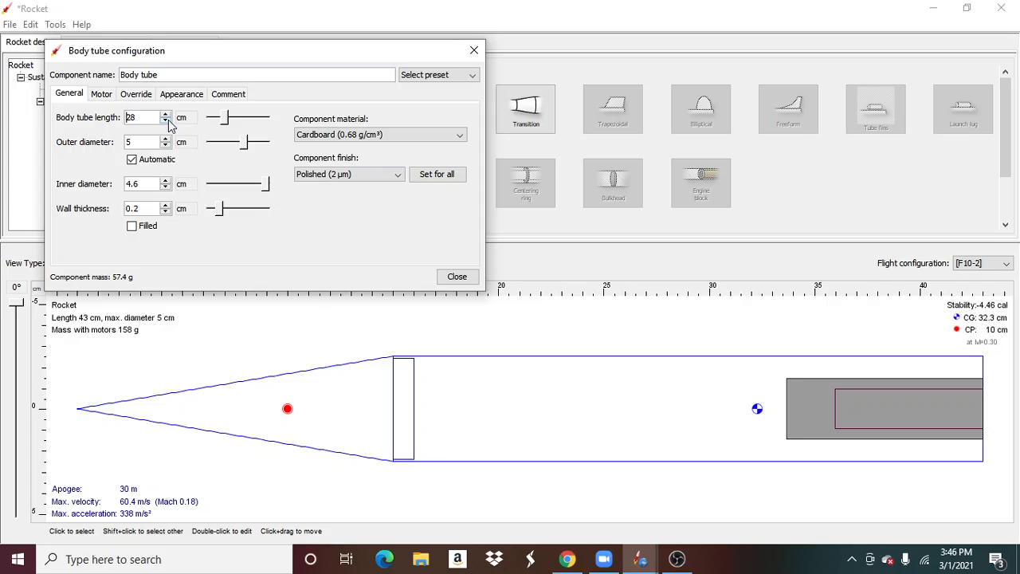
left_click(473, 53)
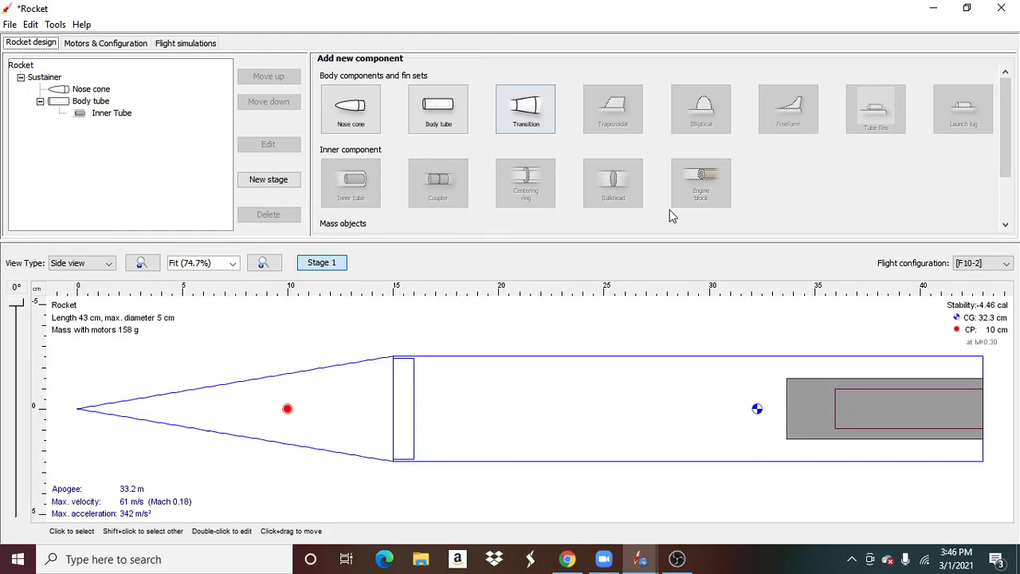
- Resize the inner tube to a 2.8 cm outer diameter and a 9.8 cm length
double_click(954, 422)
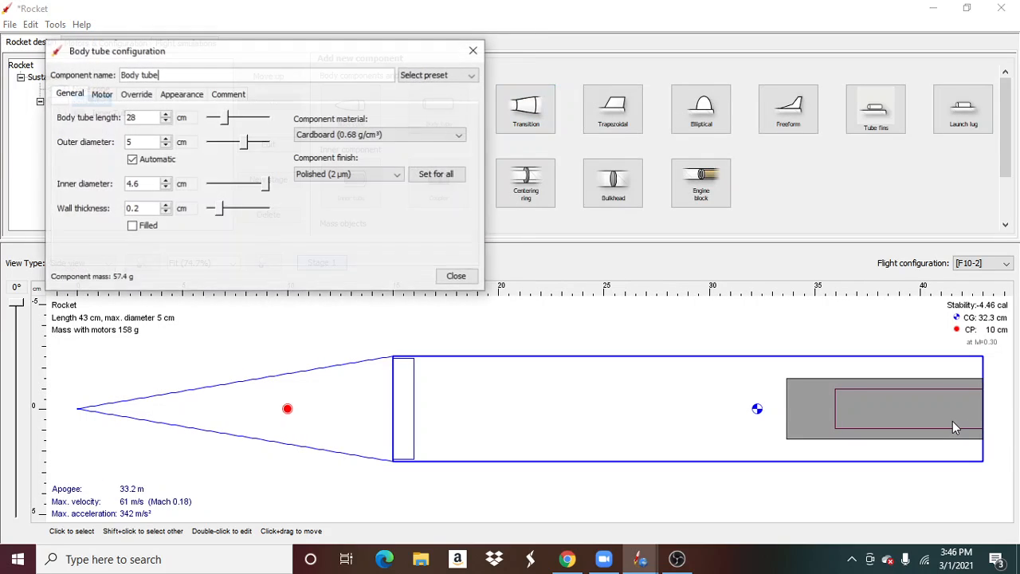
left_click(473, 50)
left_click(116, 113)
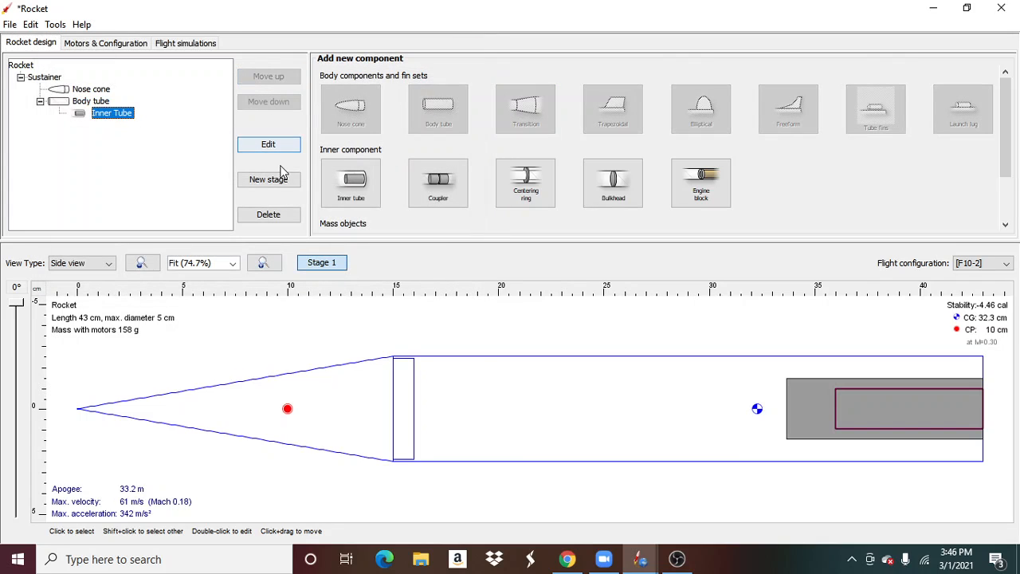
double_click(121, 117)
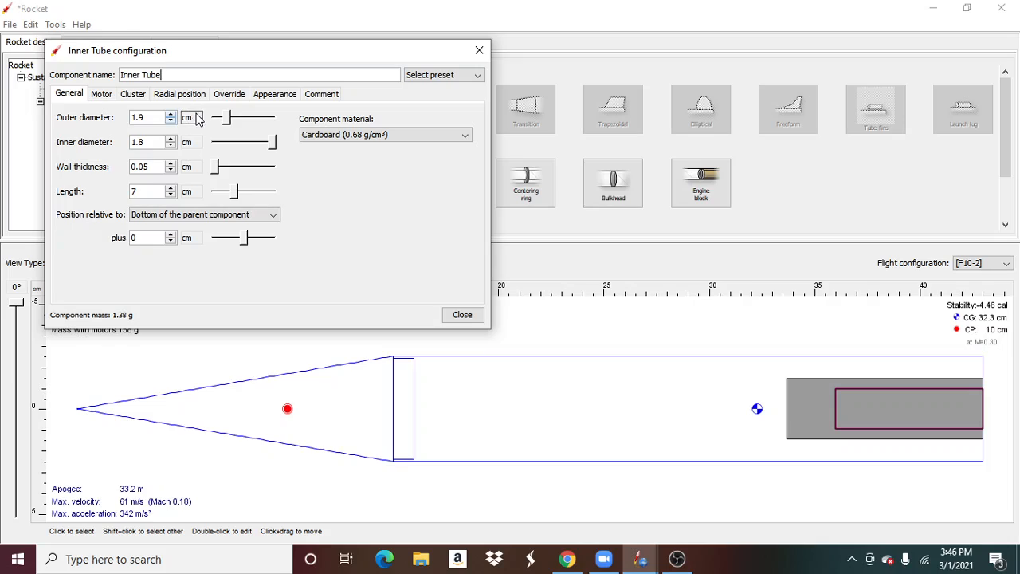
left_click(233, 119)
left_click_drag(233, 120, 236, 118)
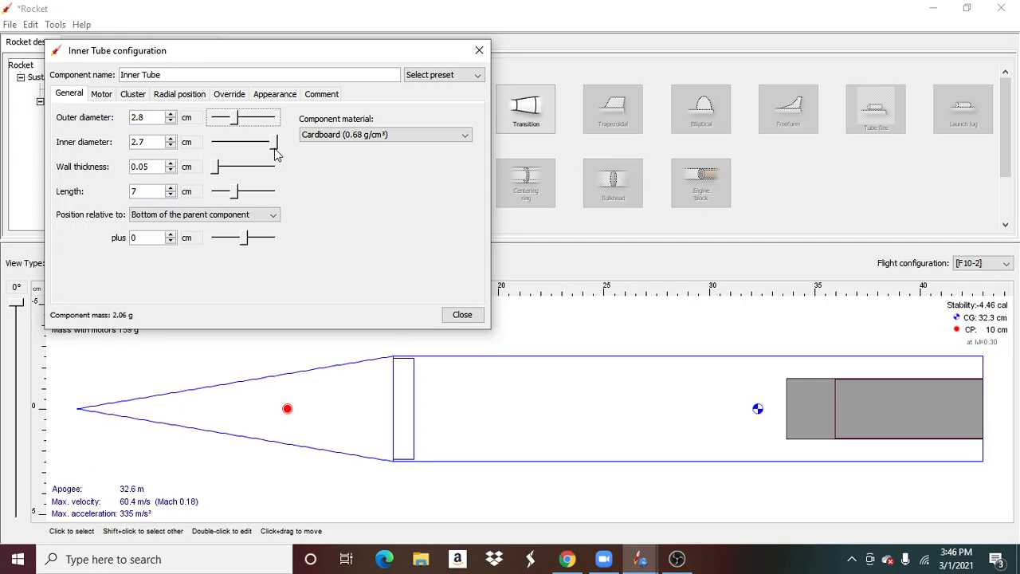
mouse_move(236, 202)
left_mouse_down()
mouse_move(230, 196)
mouse_move(247, 198)
left_mouse_up()
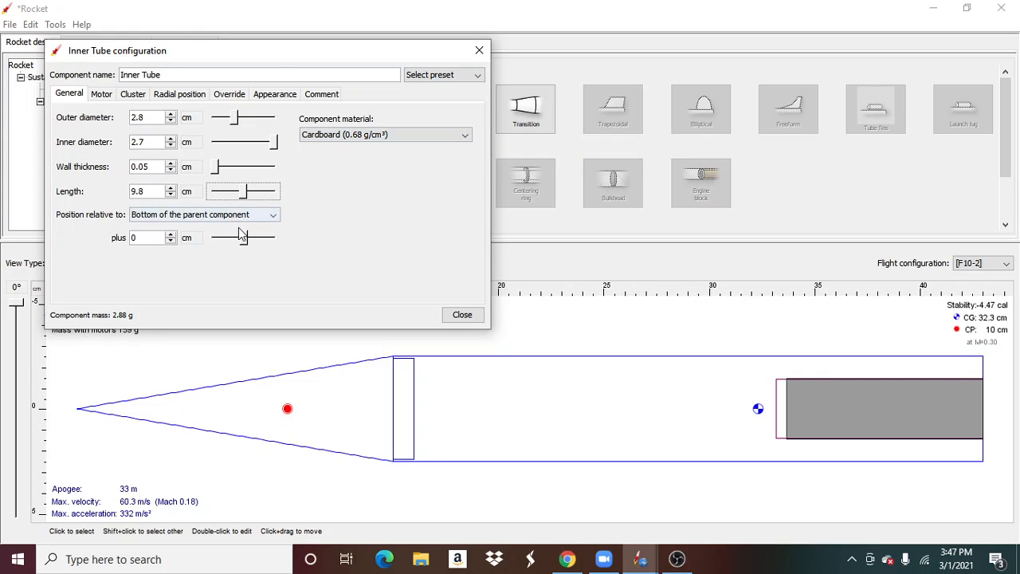
- Try offsetting the inner tube 0.7 cm from the bottom of the body tube, and reset the offset to 0 cm
mouse_move(244, 238)
left_mouse_down()
mouse_move(223, 237)
mouse_move(244, 227)
left_mouse_up()
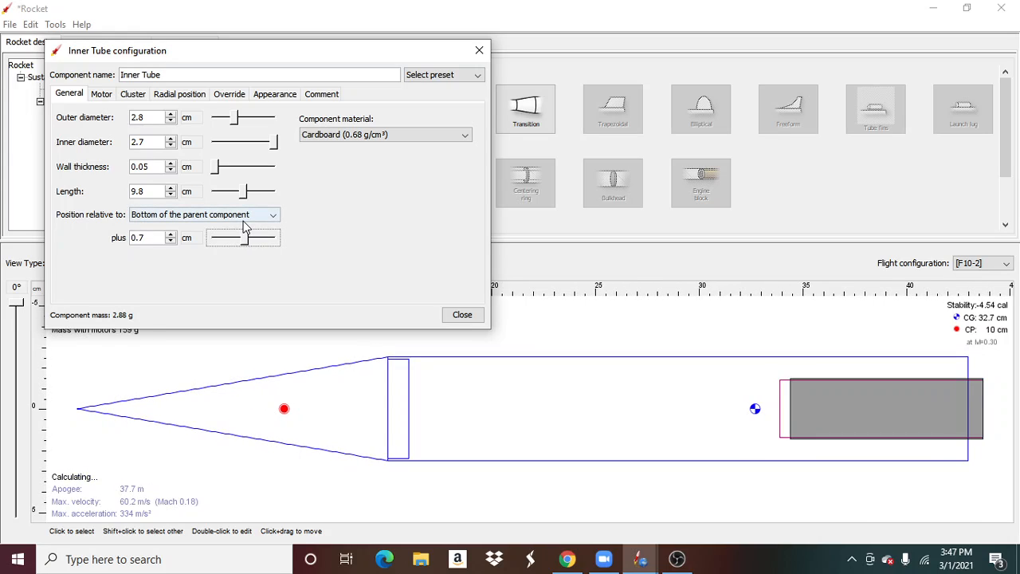
left_click(155, 238)
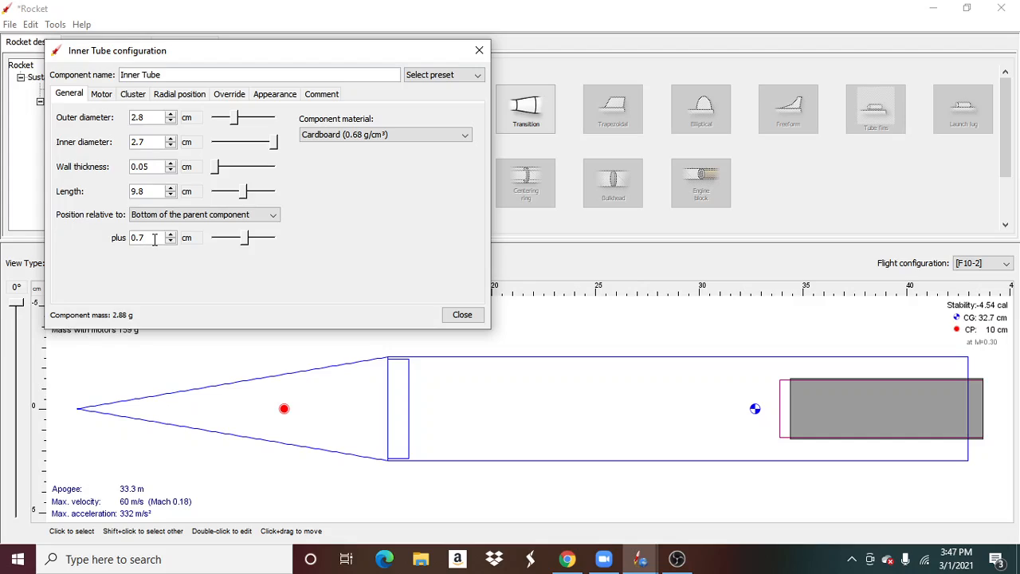
key("BackSpace")
key("BackSpace")
left_click(852, 561)
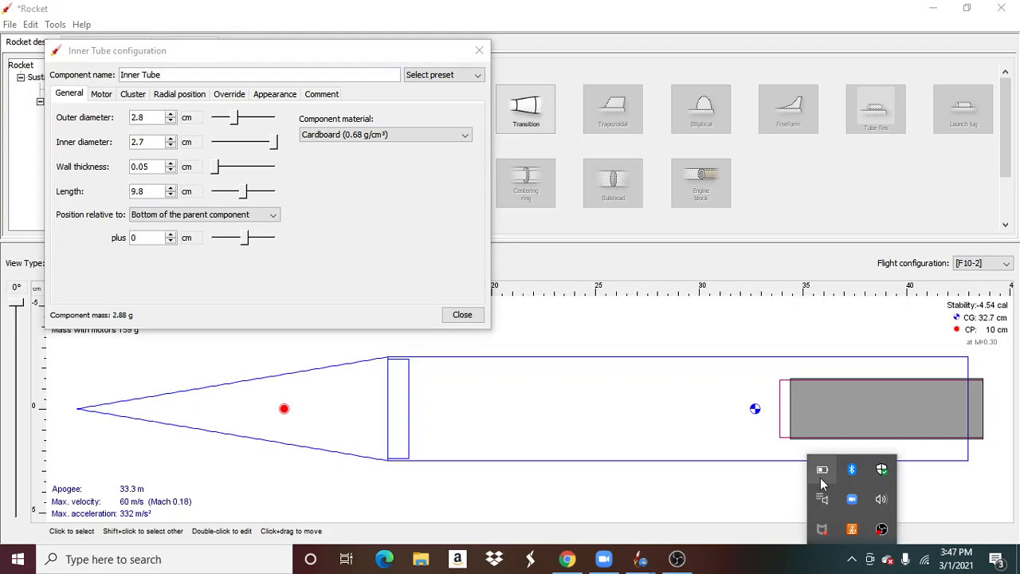
left_click(764, 481)
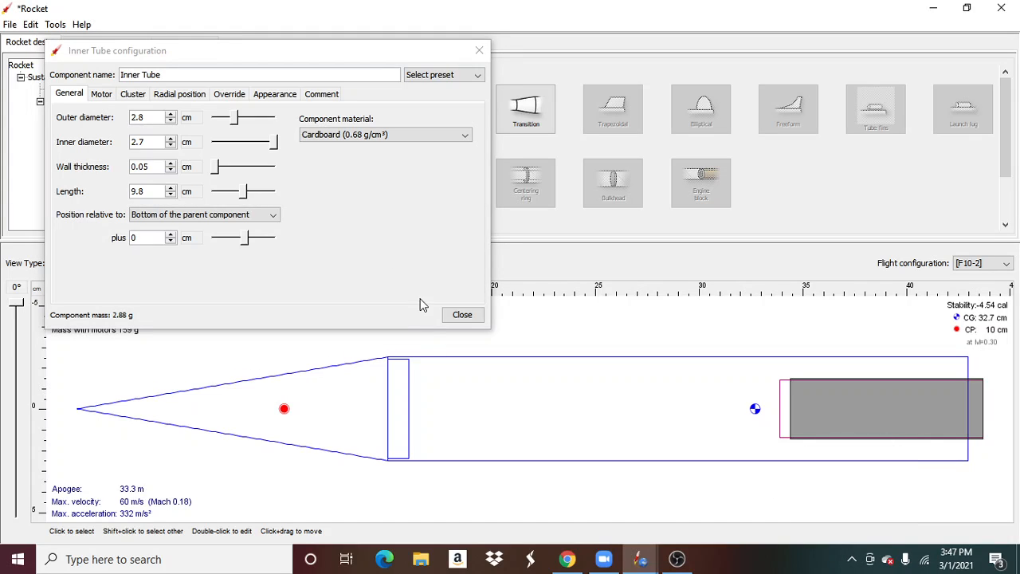
left_click(464, 315)
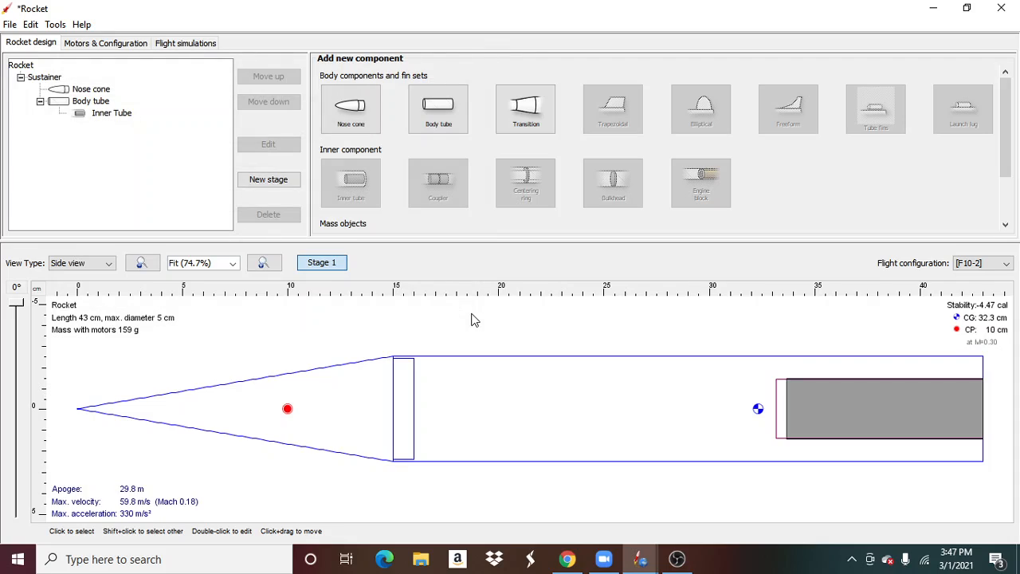
- Add a centering ring to the body tube, offset -7.8 cm from its bottom, with a 4.8 cm outer diameter
left_click(702, 460)
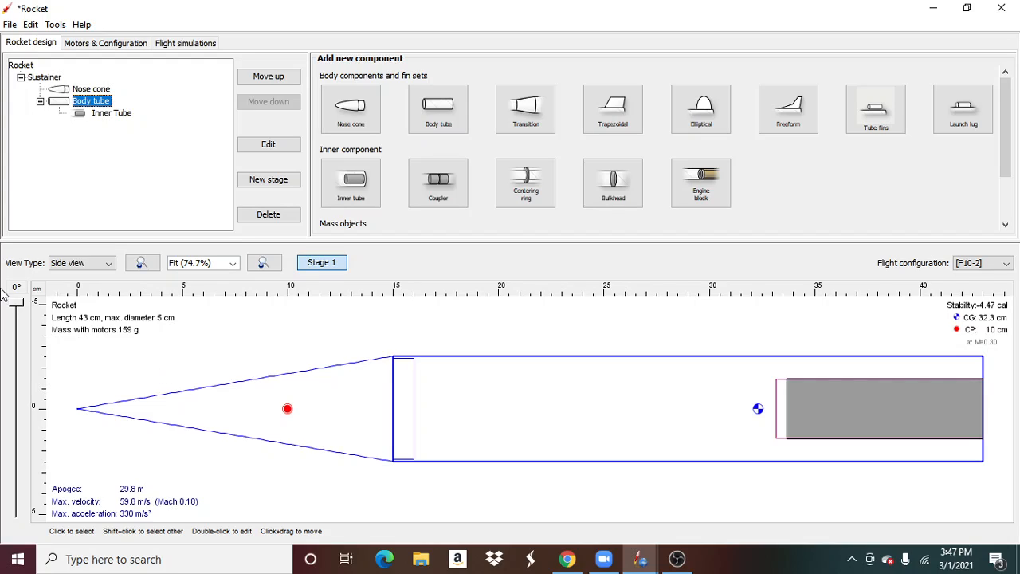
left_click(535, 183)
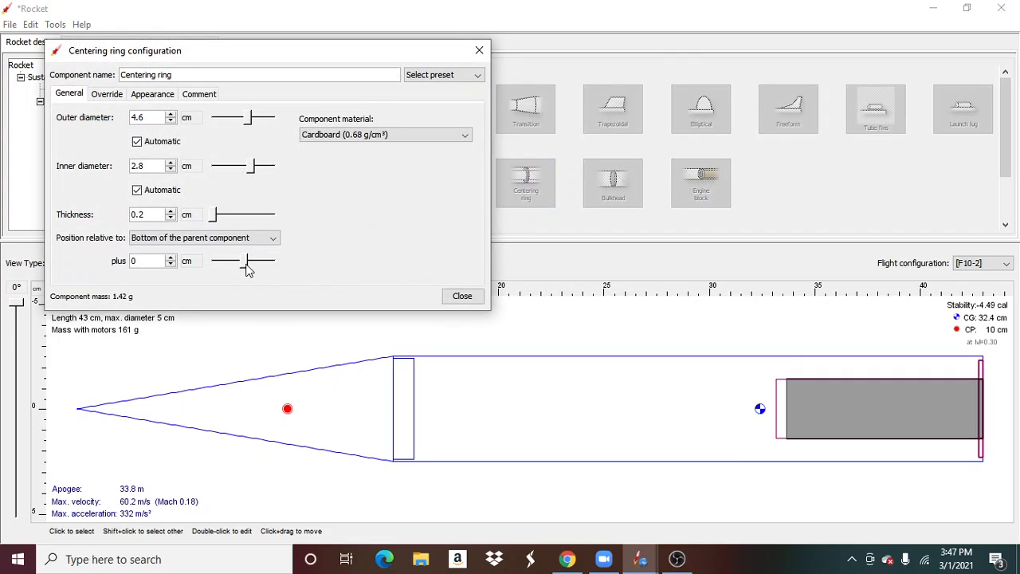
left_click_drag(246, 263, 239, 269)
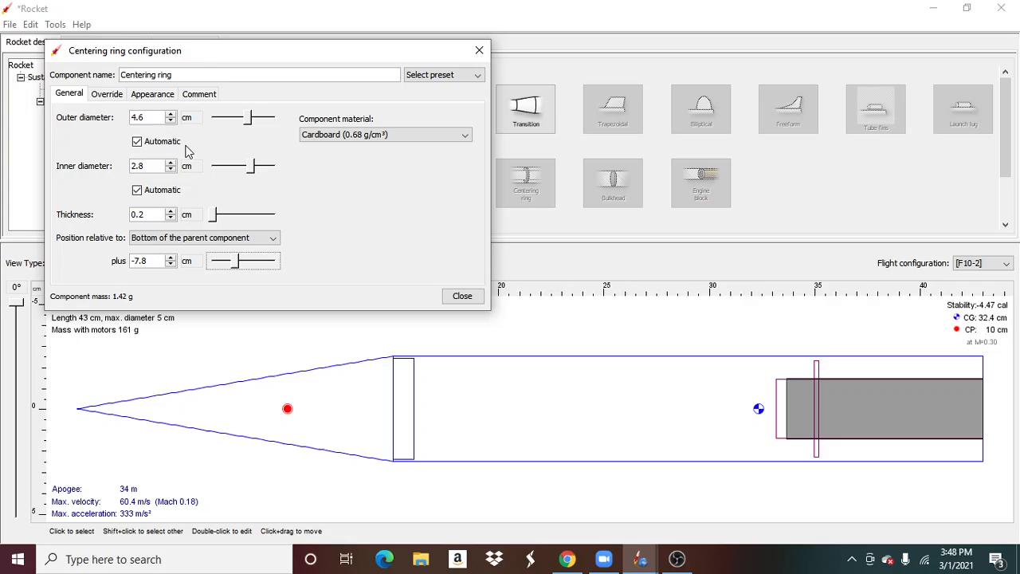
left_click(158, 118)
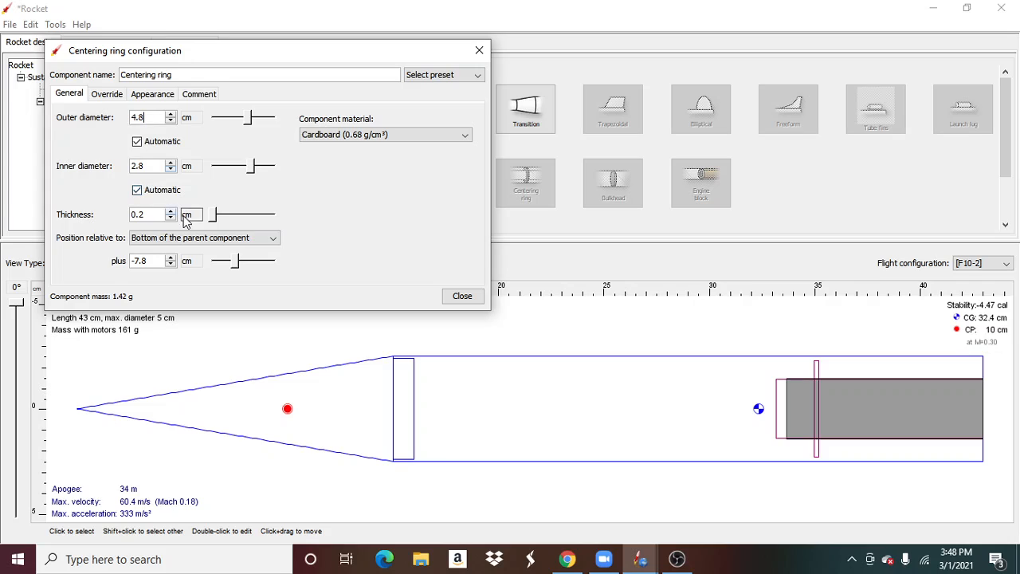
left_click(473, 303)
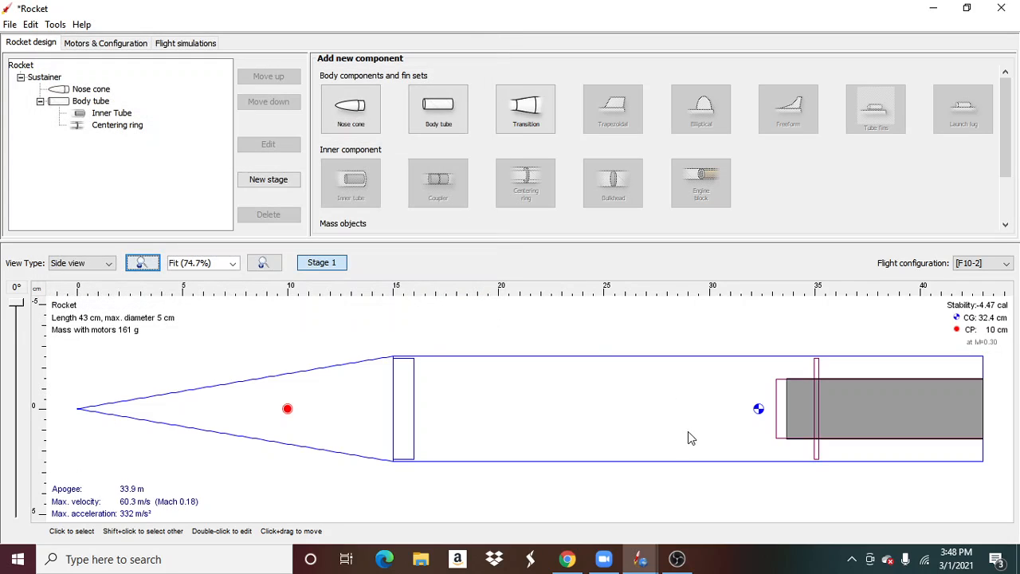
- Add a second centering ring with a 4.8 cm outer diameter, offset -3.2 cm from the bottom of the body tube
left_click(526, 181)
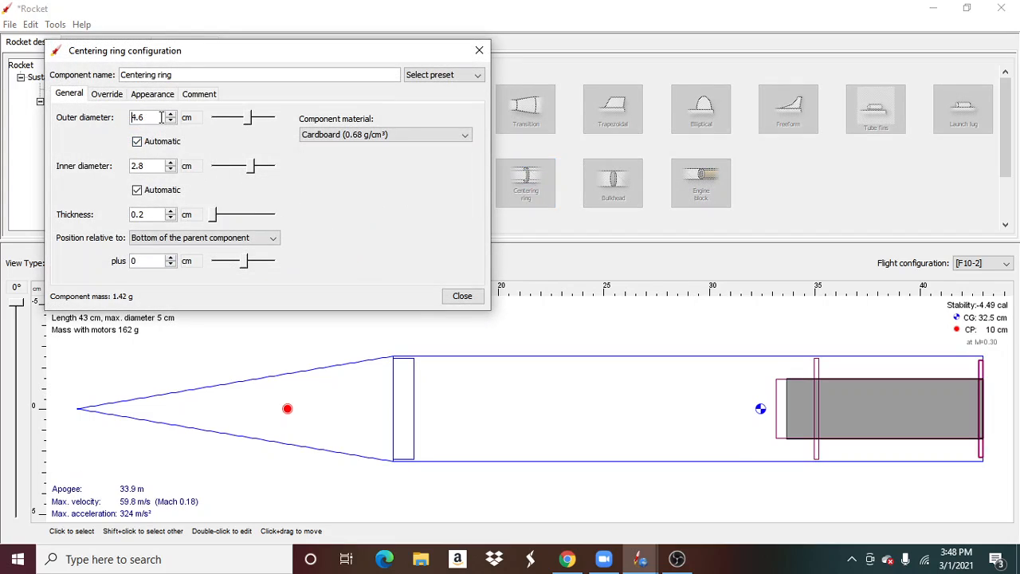
key("BackSpace")
type("8")
left_click_drag(246, 263, 243, 266)
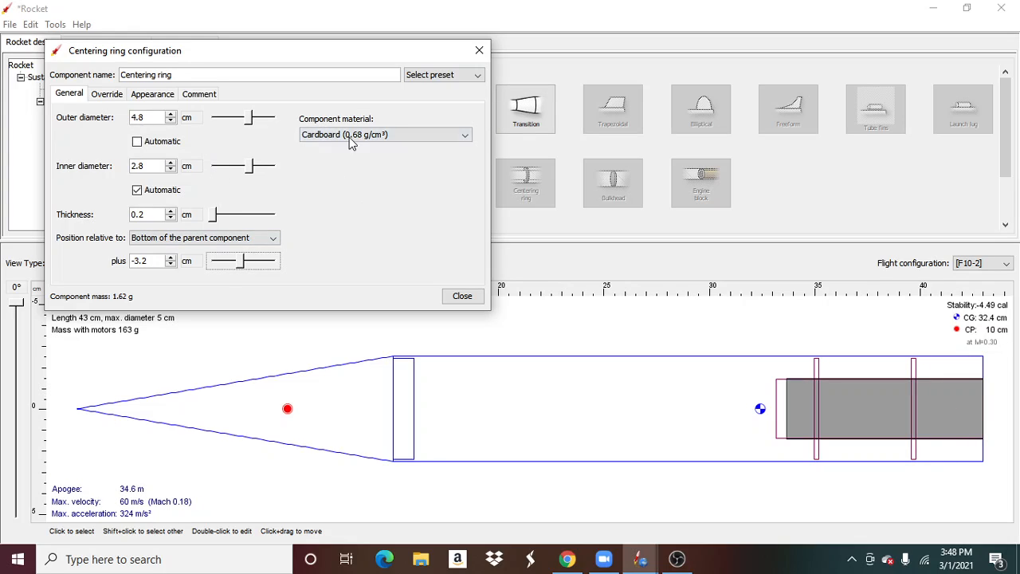
left_click(153, 99)
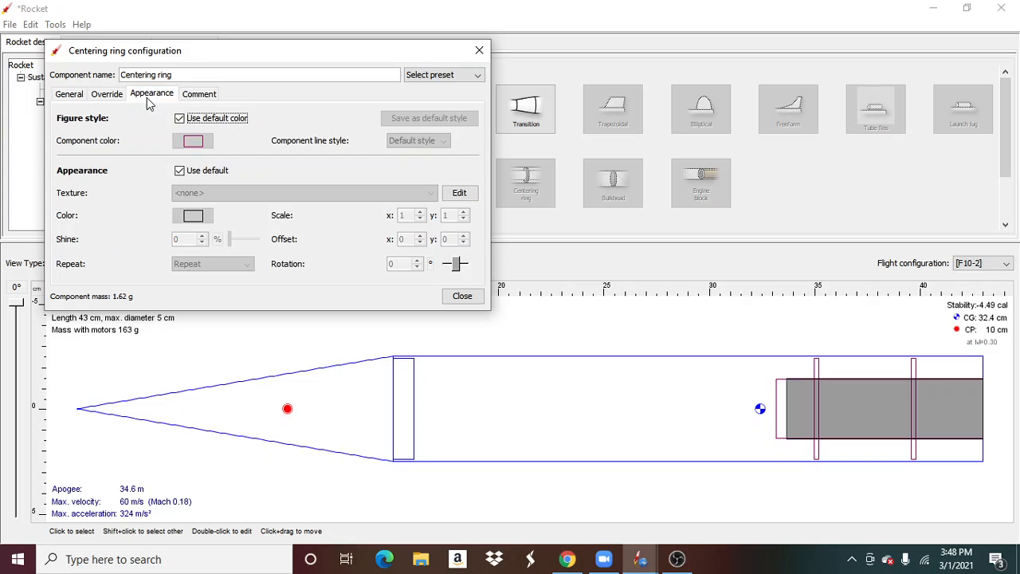
left_click(70, 94)
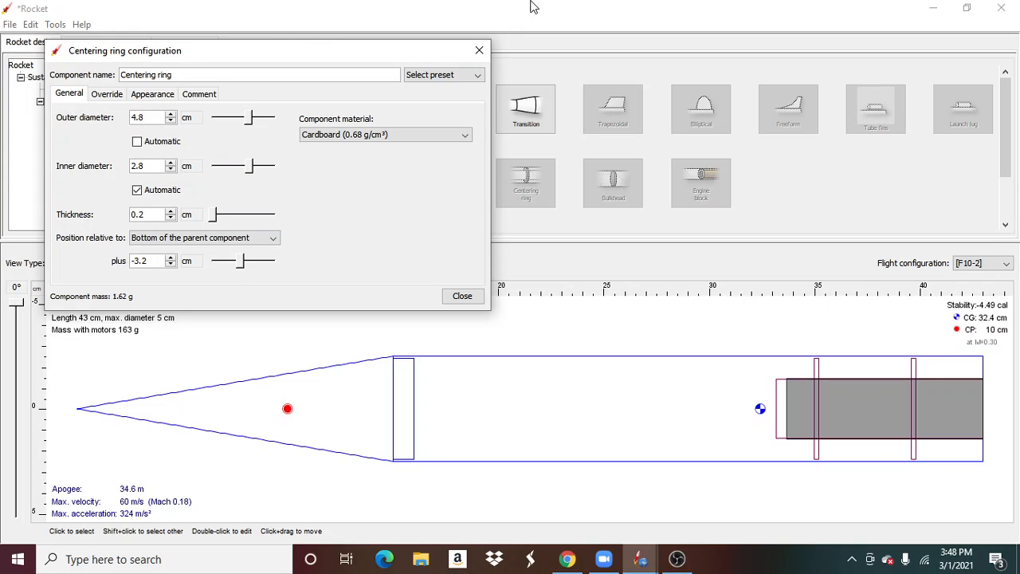
left_click(482, 53)
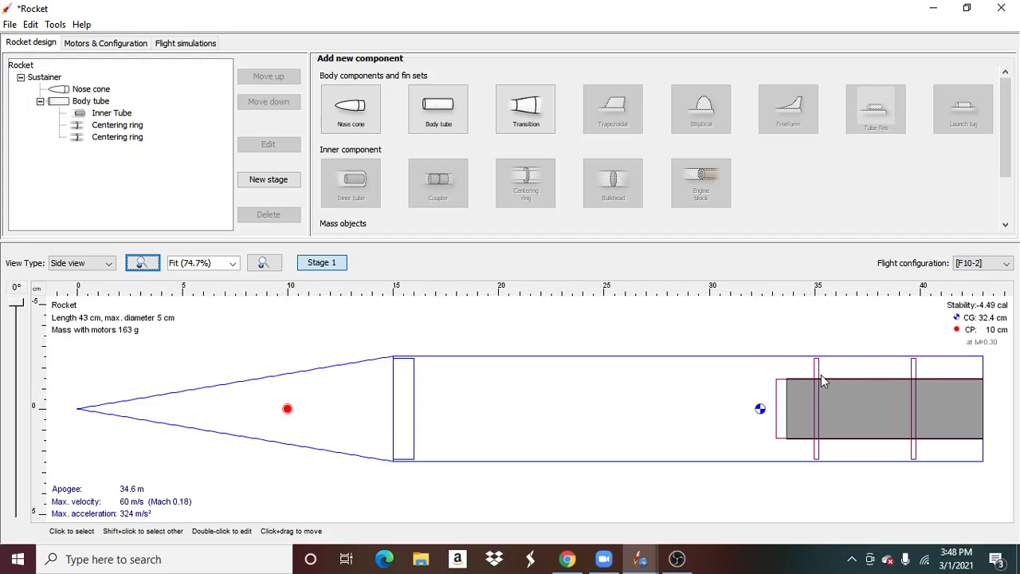
- Add a tube coupler 1.4 cm long to the body tube, offset -1.3 cm from its bottom
left_click(850, 415)
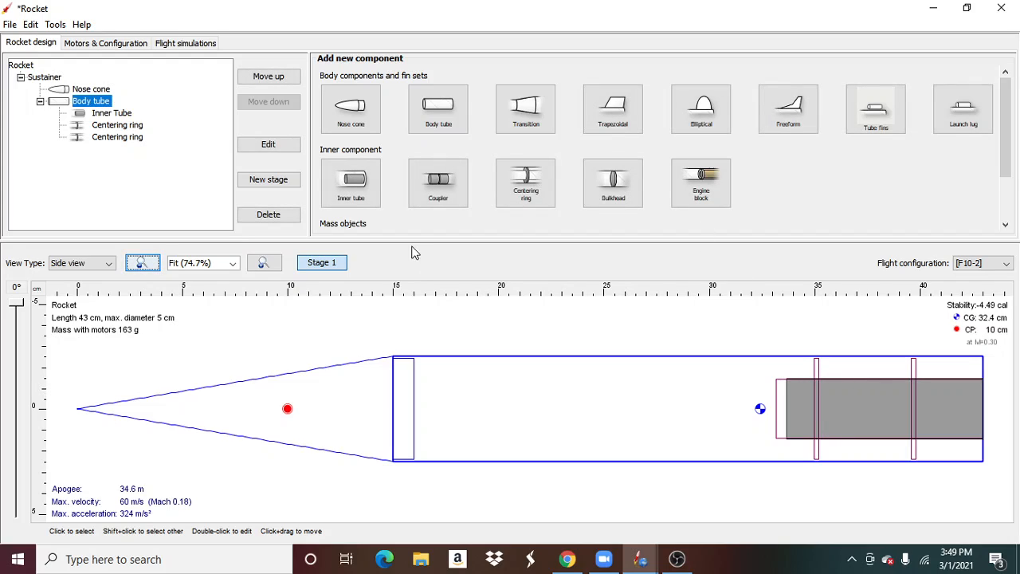
left_click(438, 199)
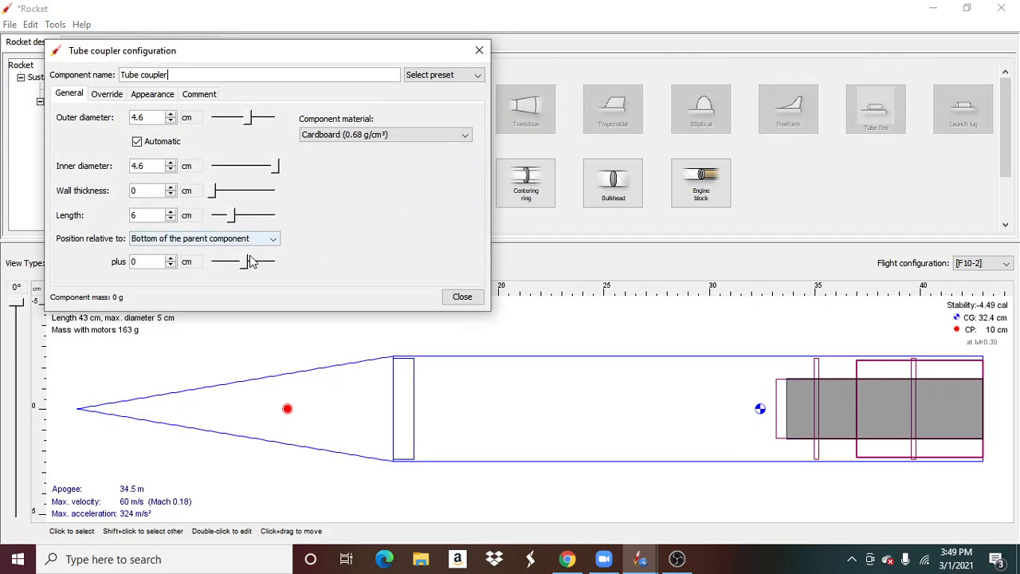
left_click_drag(249, 263, 220, 221)
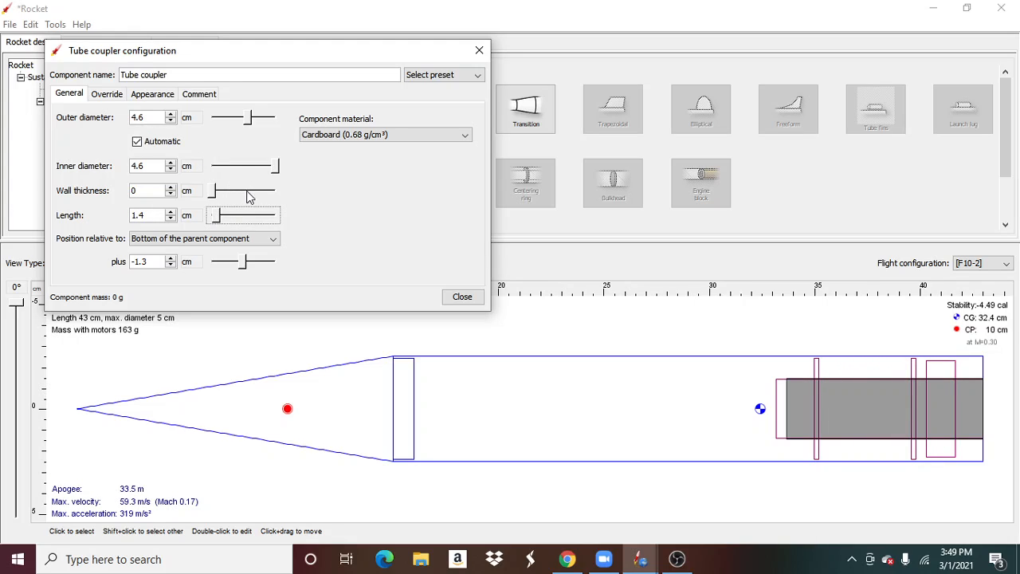
- Set the tube coupler's outer diameter to 4 cm and inner diameter to 3 cm, and move it to a -5.9 cm bottom offset
left_click_drag(248, 121, 246, 124)
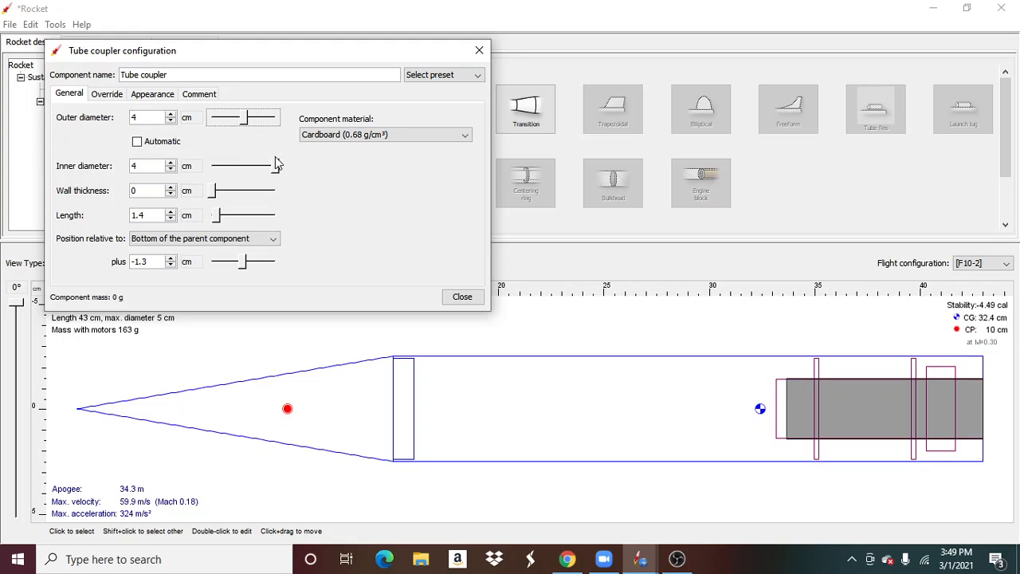
left_click_drag(275, 163, 264, 170)
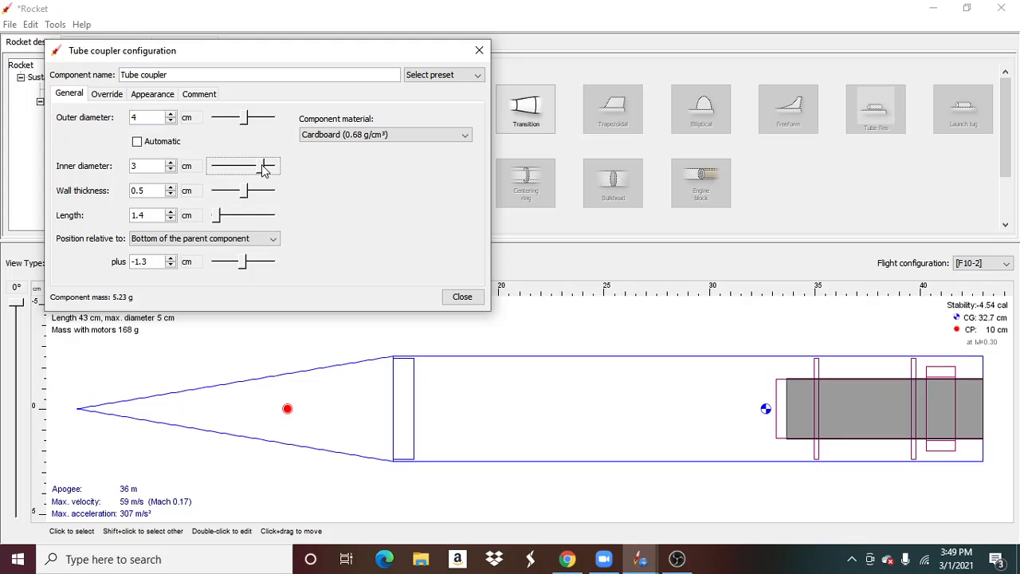
left_click(245, 268)
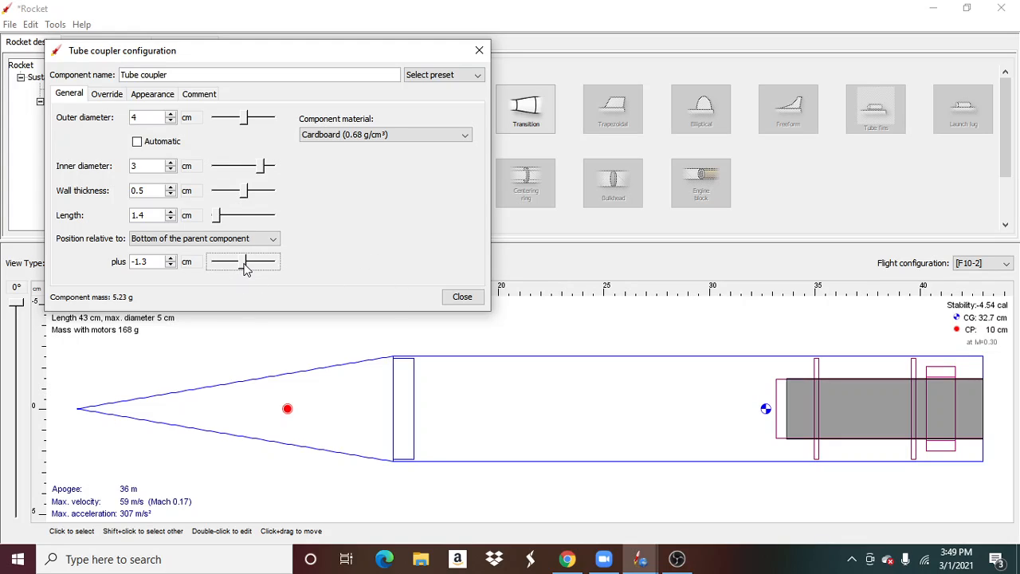
left_click_drag(244, 268, 239, 268)
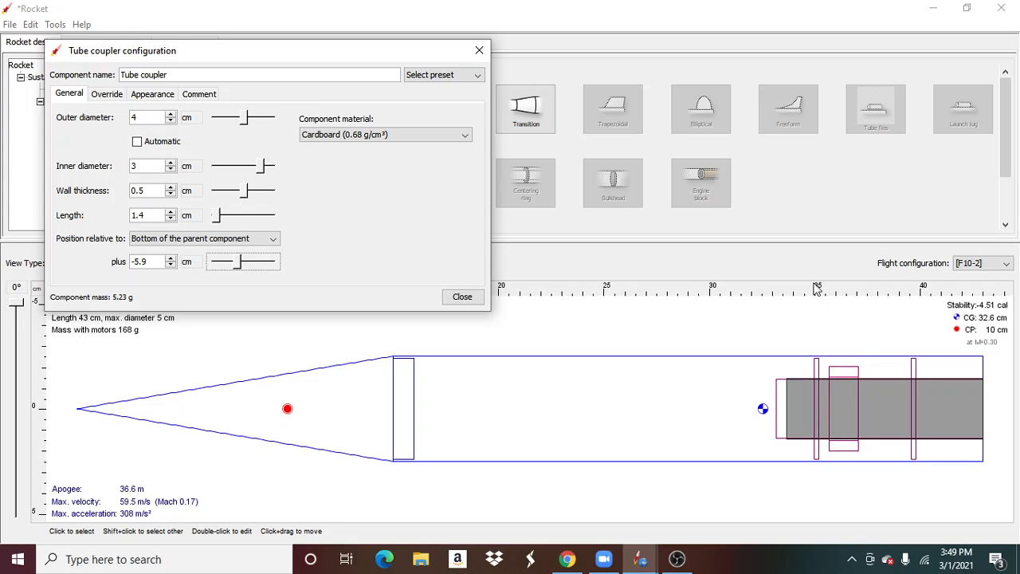
- Add a second tube coupler 1.4 cm long to the body tube, offset -5.9 cm from its bottom
left_click(479, 51)
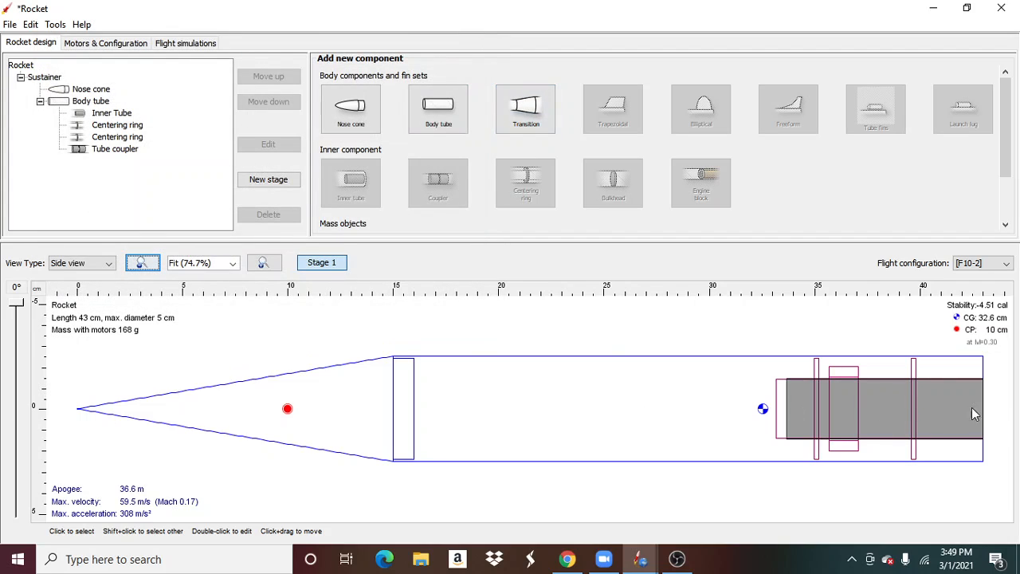
left_click(585, 397)
left_click(428, 202)
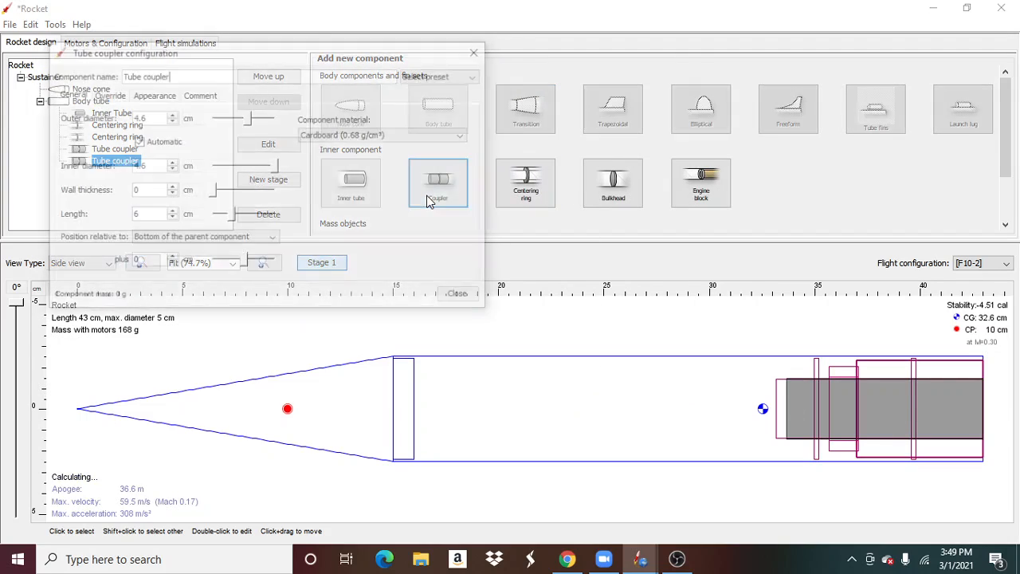
left_click_drag(250, 267, 239, 266)
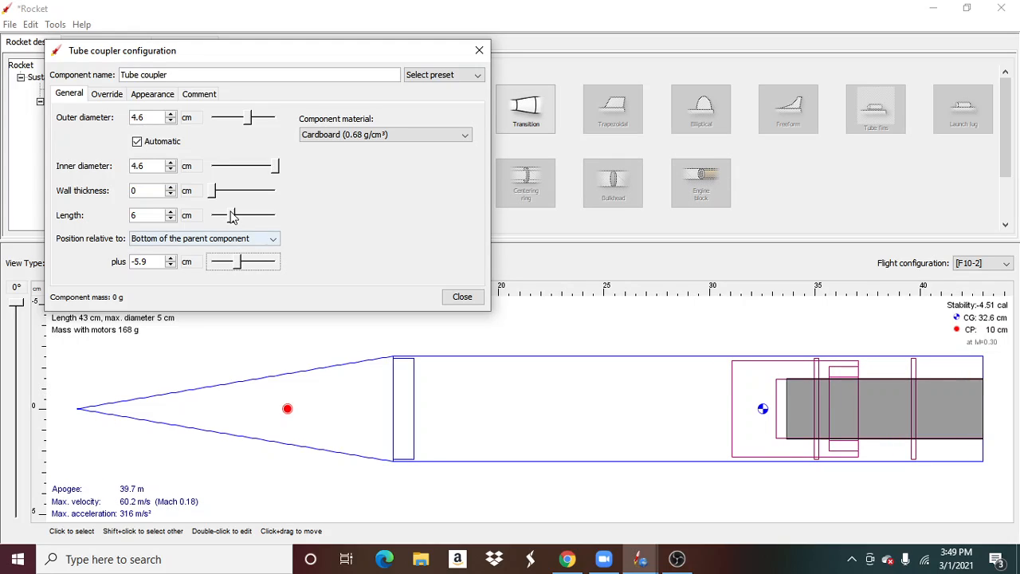
left_click(229, 220)
left_click_drag(228, 221, 213, 222)
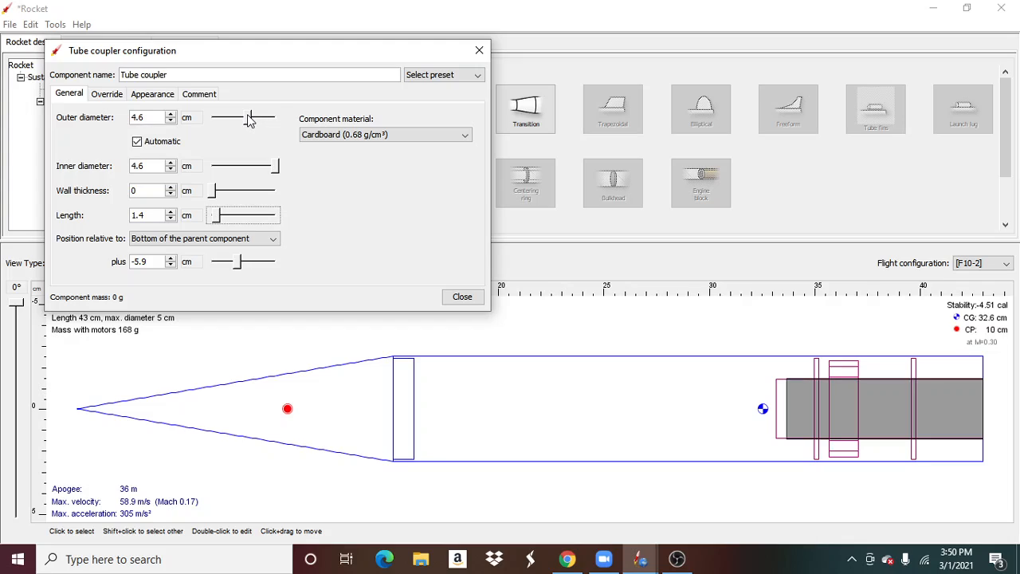
- Set the new coupler's outer diameter to 4 cm and inner diameter to 3 cm, and move it to a -1.3 cm bottom offset
left_click_drag(249, 119, 245, 120)
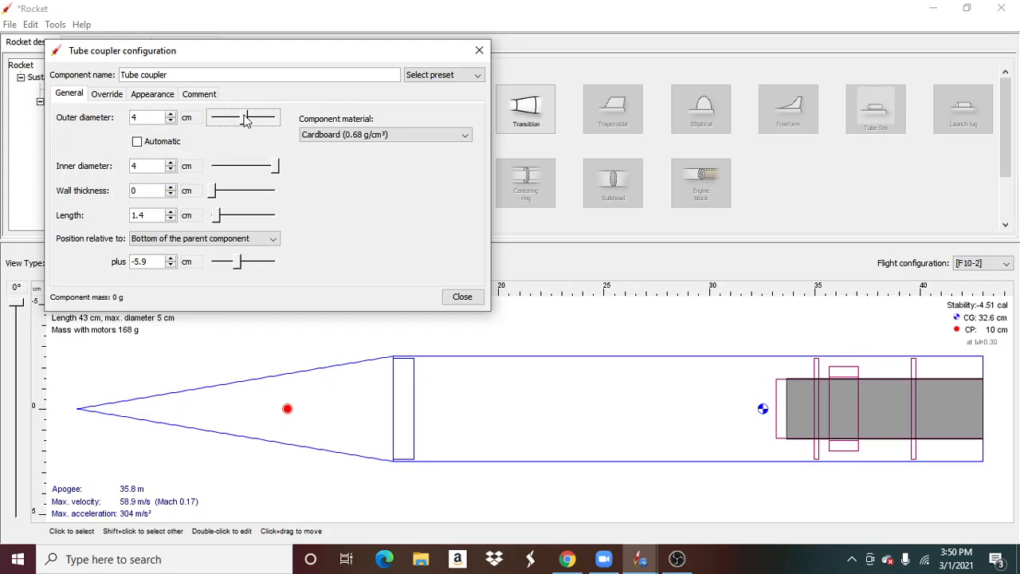
left_click(278, 167)
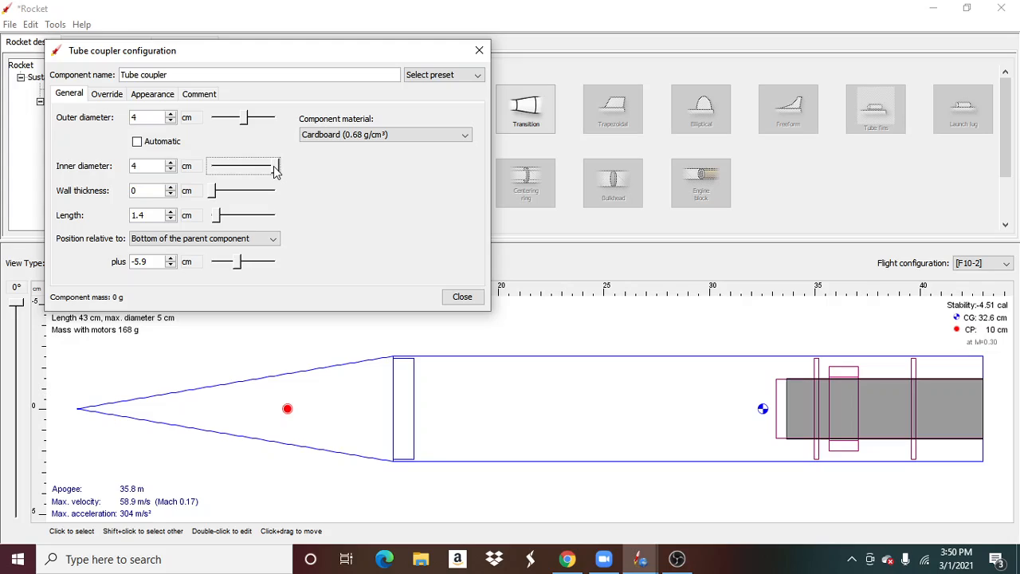
left_click_drag(274, 168, 257, 171)
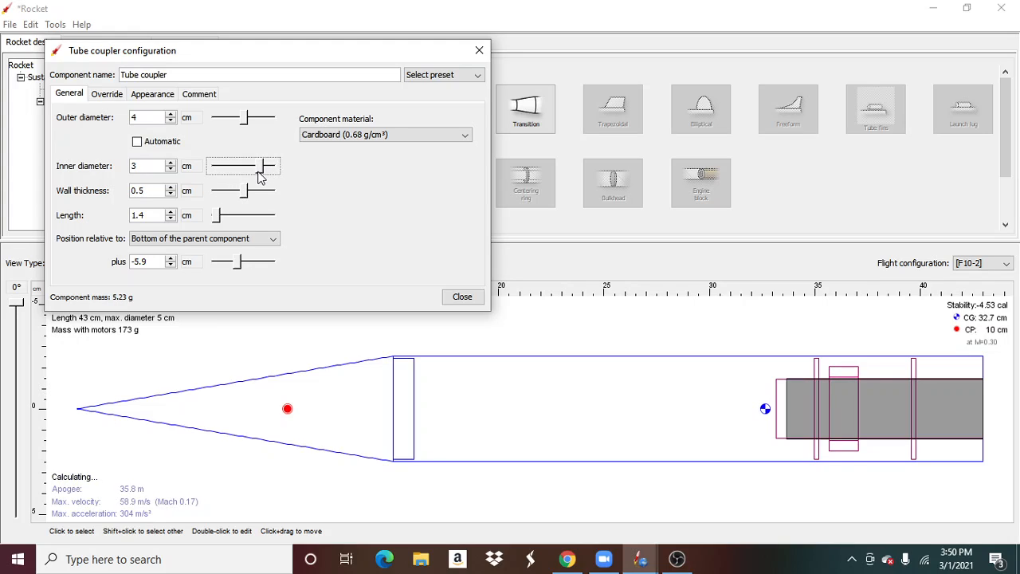
left_click_drag(239, 268, 242, 269)
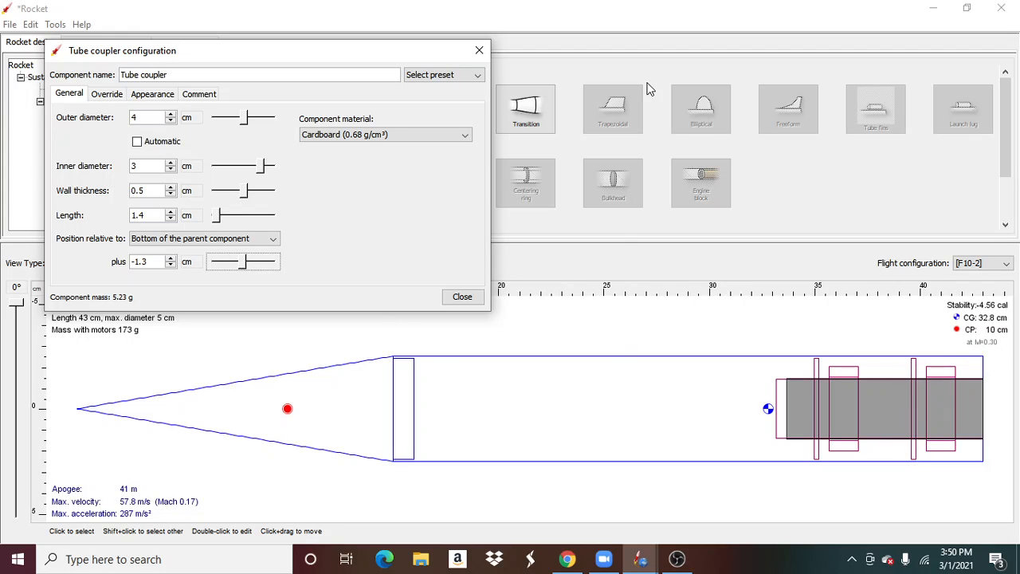
left_click(480, 44)
left_click(480, 44)
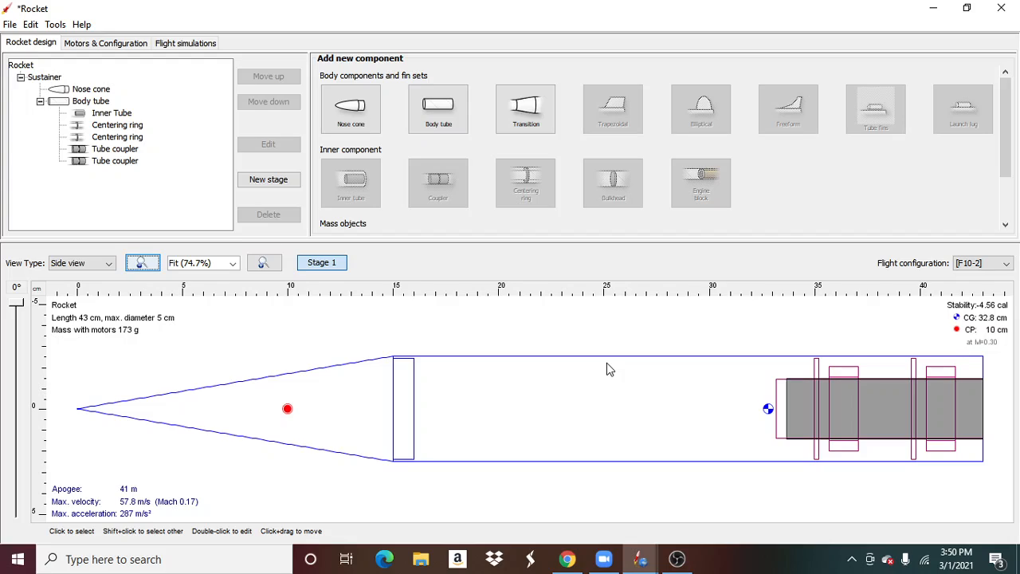
- Add a launch lug with the default dimensions to the body tube
left_click(658, 448)
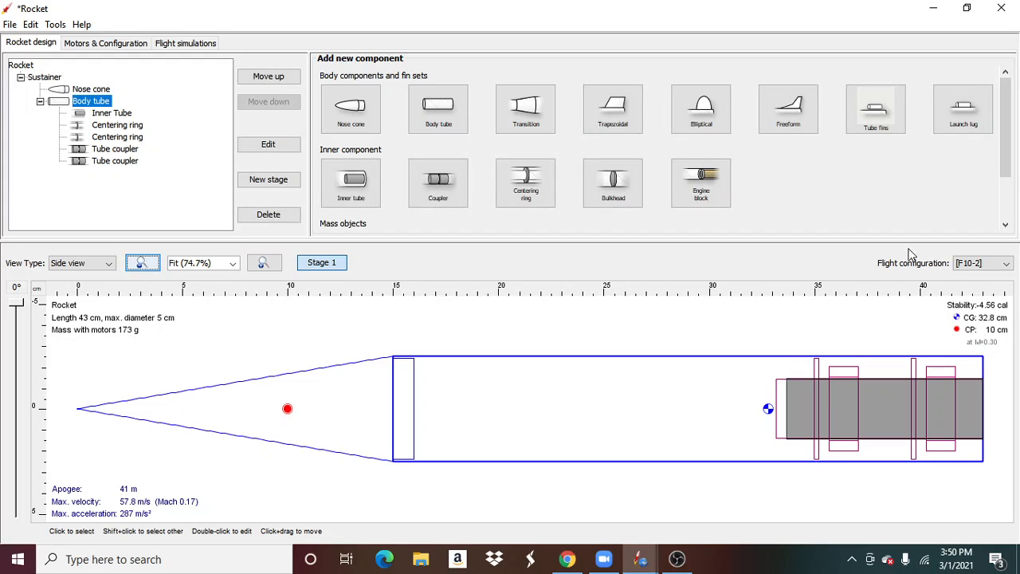
left_click(966, 119)
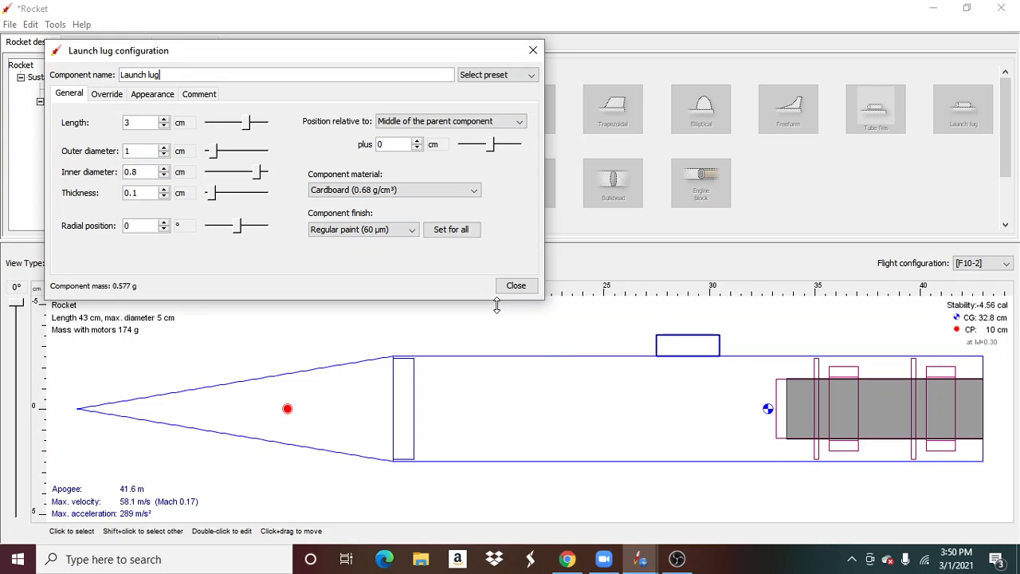
left_click(534, 51)
left_click(180, 44)
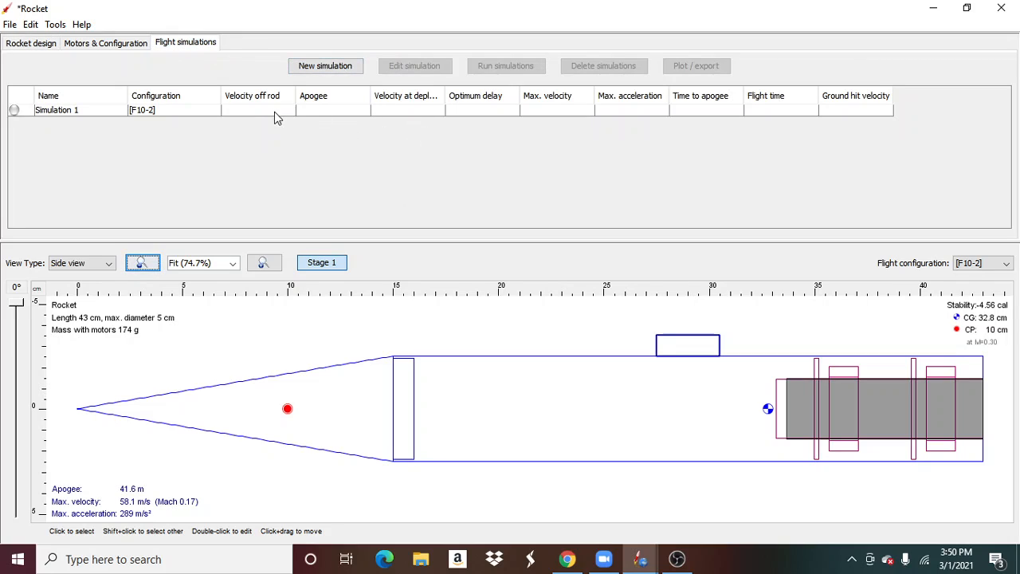
left_click(31, 45)
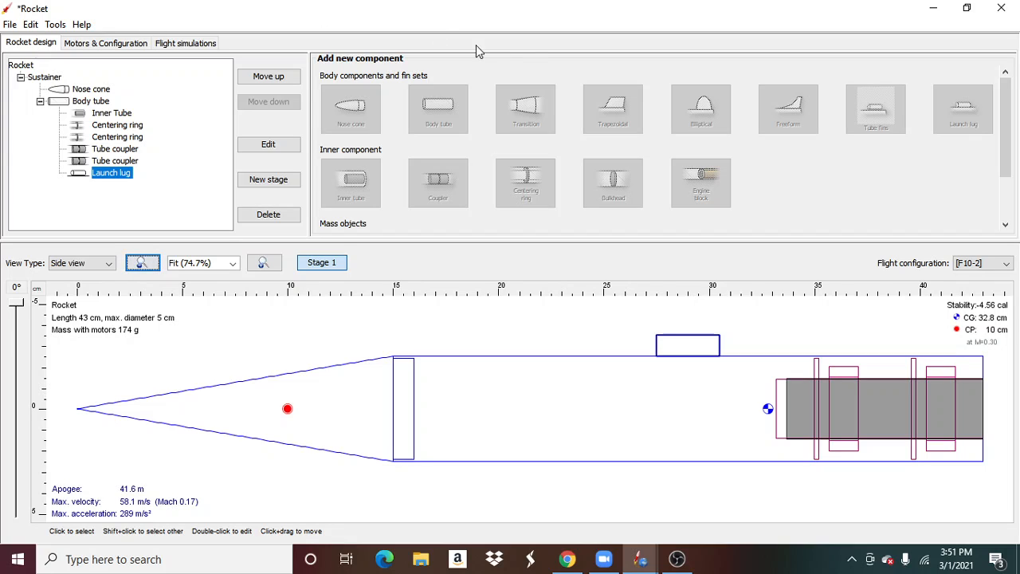
- Set the launch lug's outer diameter to 0.4 cm and its radial position to -90°
double_click(714, 346)
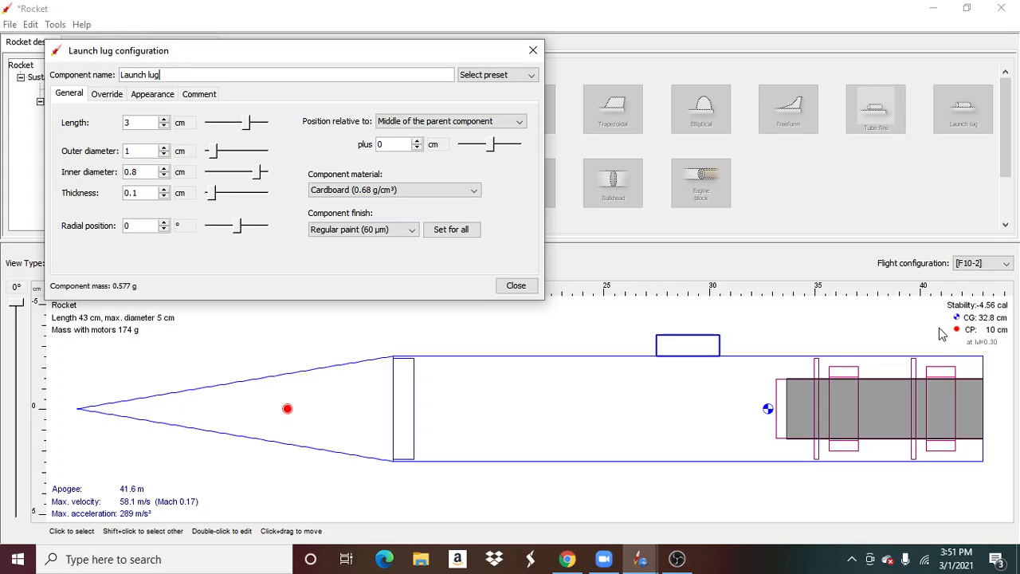
left_click(215, 151)
left_click_drag(214, 154, 208, 154)
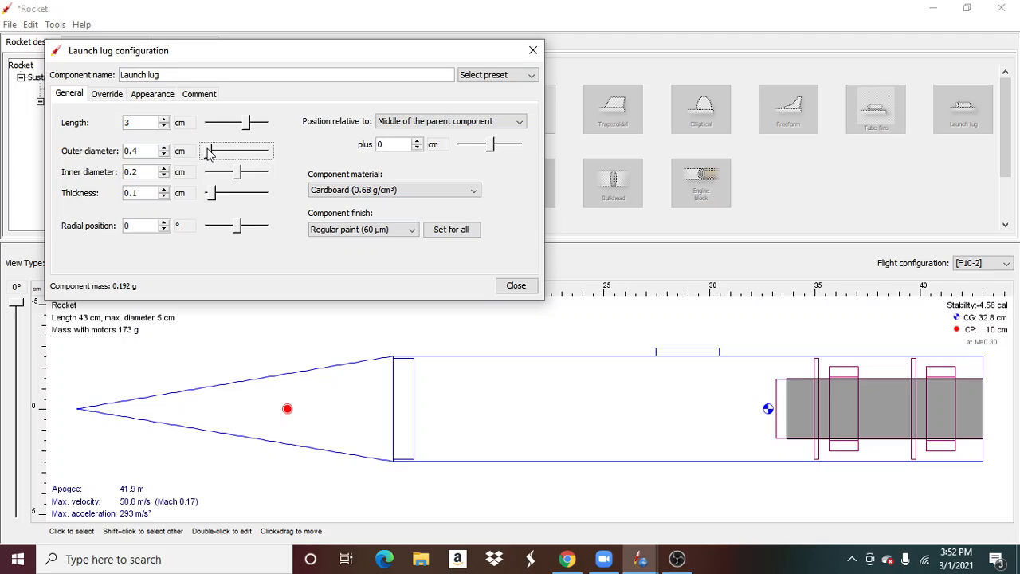
left_click(243, 230)
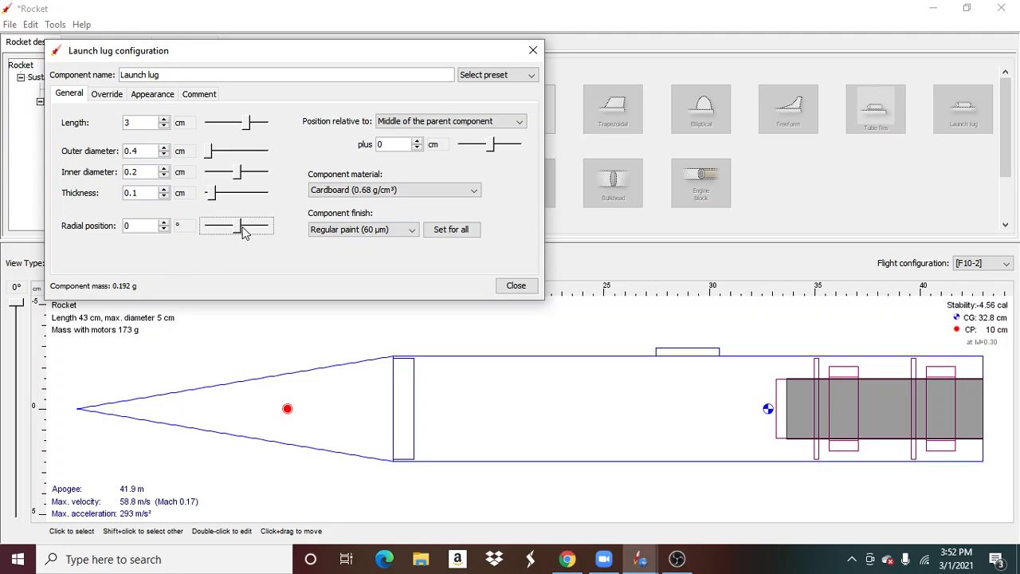
mouse_move(242, 230)
left_mouse_down()
mouse_move(317, 228)
mouse_move(266, 228)
mouse_move(176, 250)
mouse_move(230, 241)
mouse_move(226, 252)
left_mouse_up()
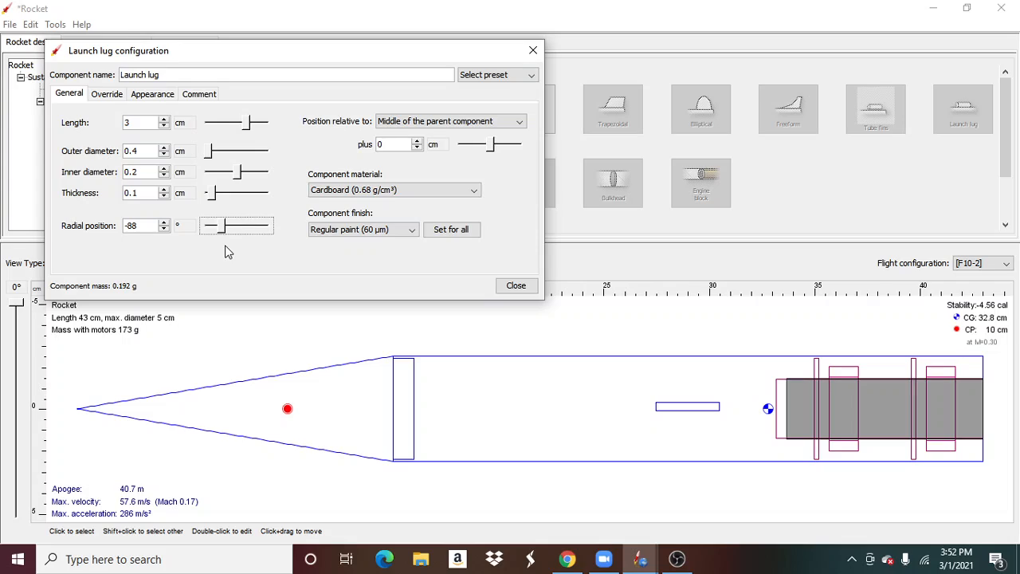
left_click(160, 229)
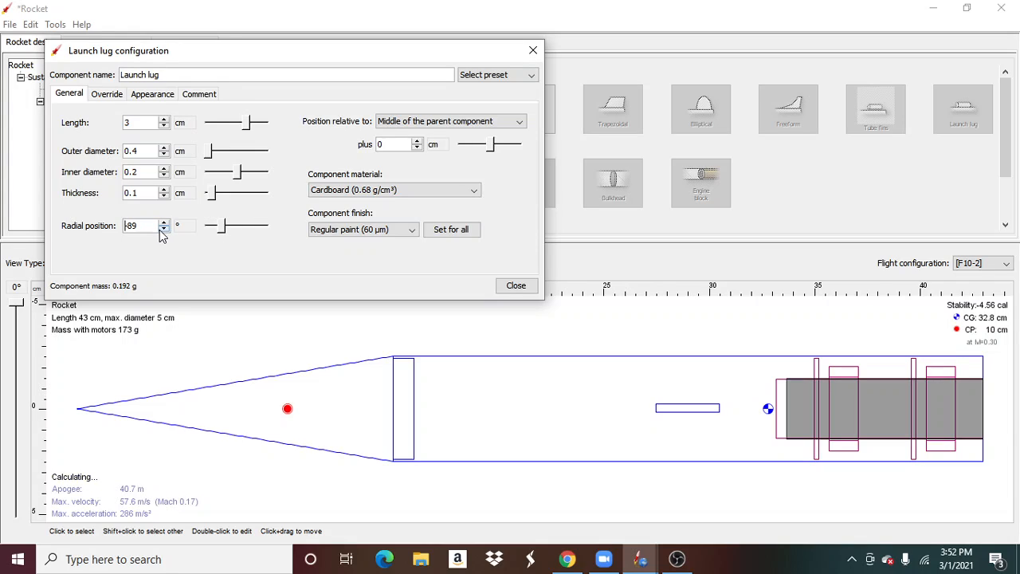
left_click(161, 230)
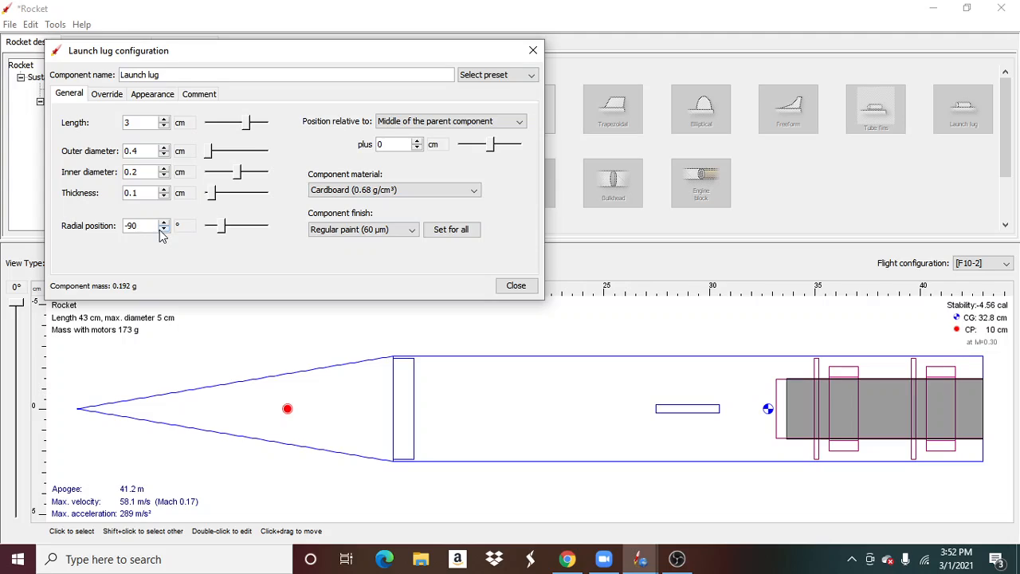
- Apply the Regular paint (60 µm) finish to all components and change the launch lug's own finish to Polished (2 µm)
left_click(448, 230)
left_click(401, 230)
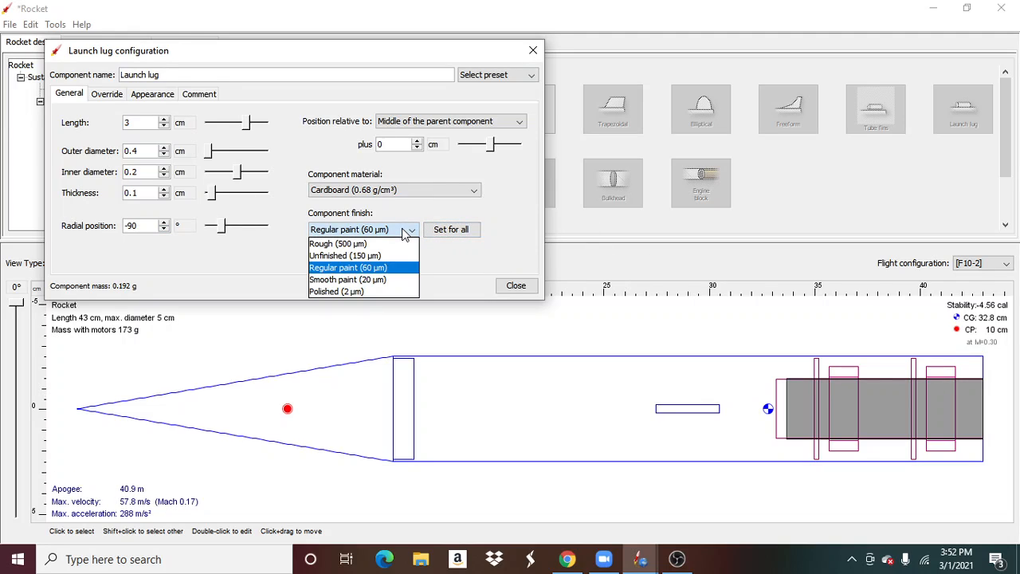
left_click(366, 292)
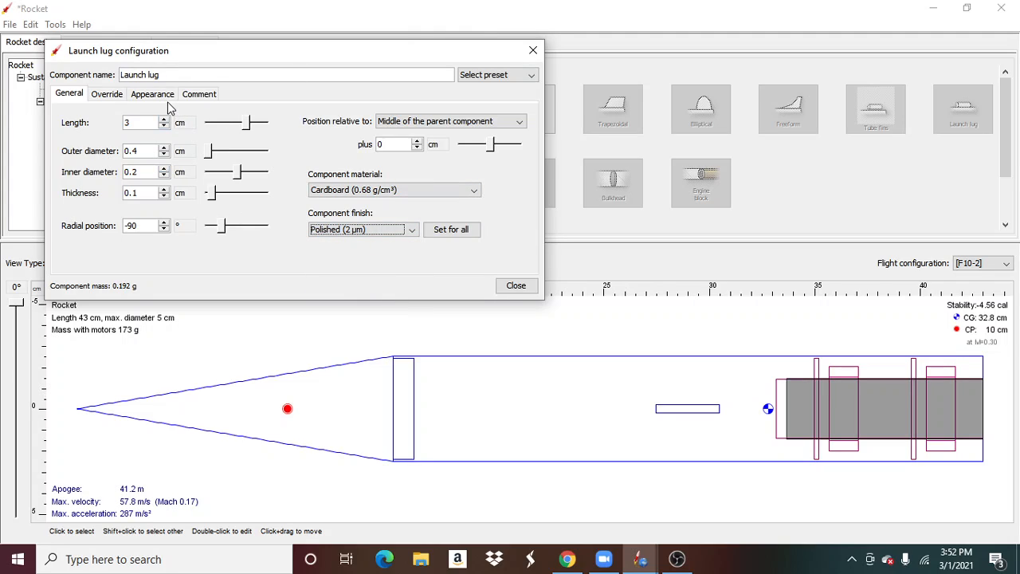
left_click(511, 288)
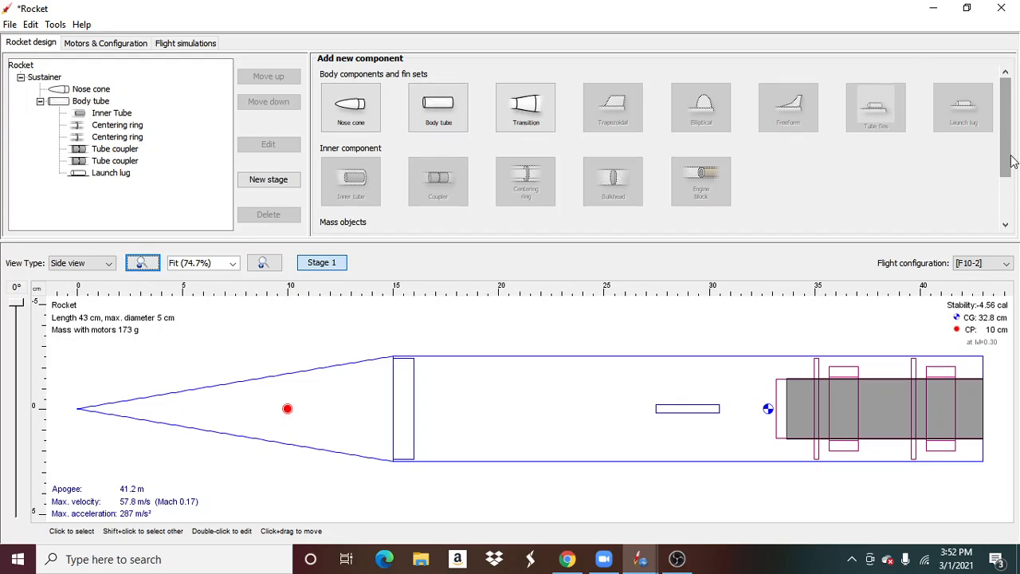
- Add a parachute to the body tube and reduce its number of shroud lines to 4
left_click_drag(1008, 155, 988, 225)
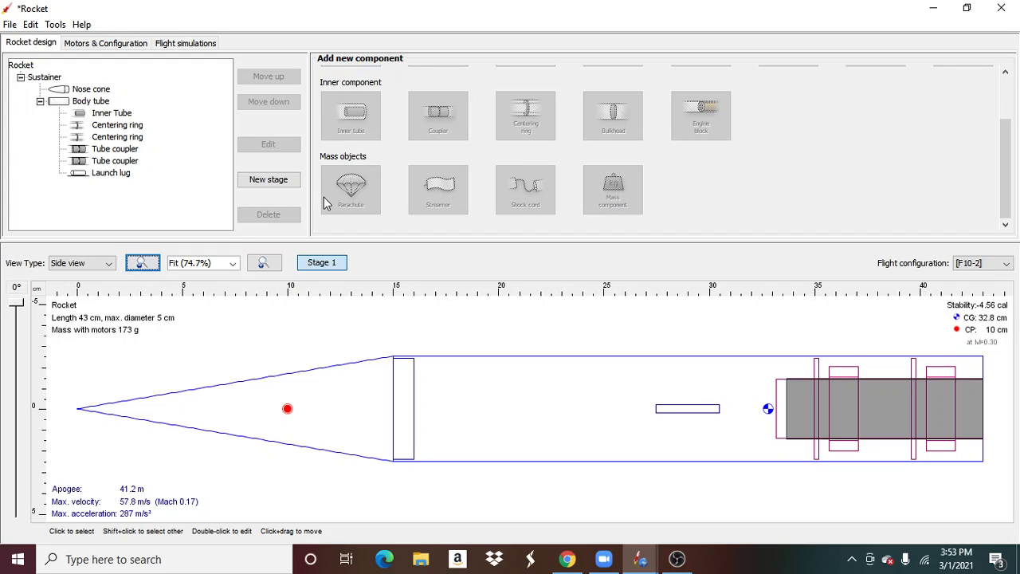
left_click(499, 406)
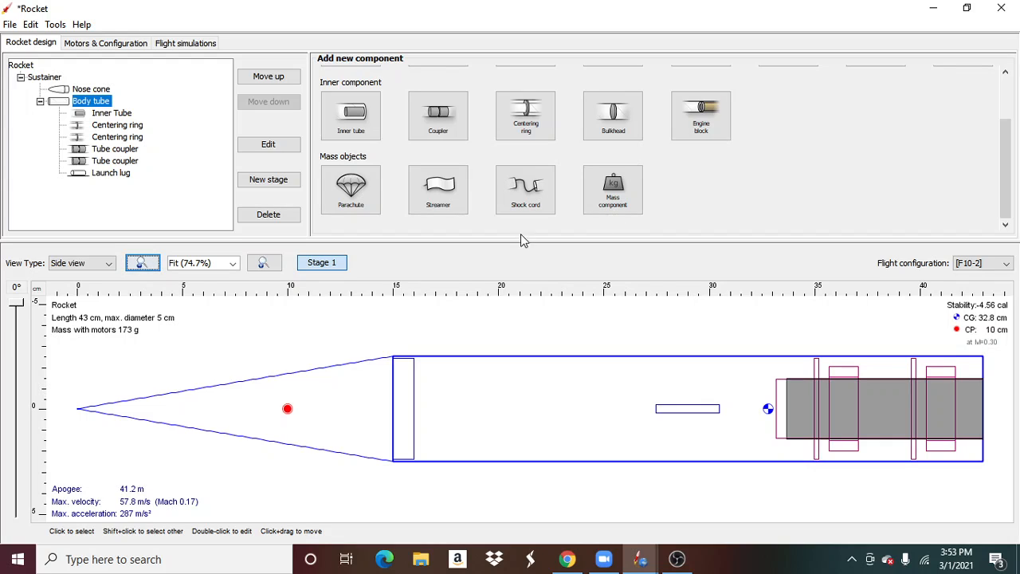
left_click(354, 205)
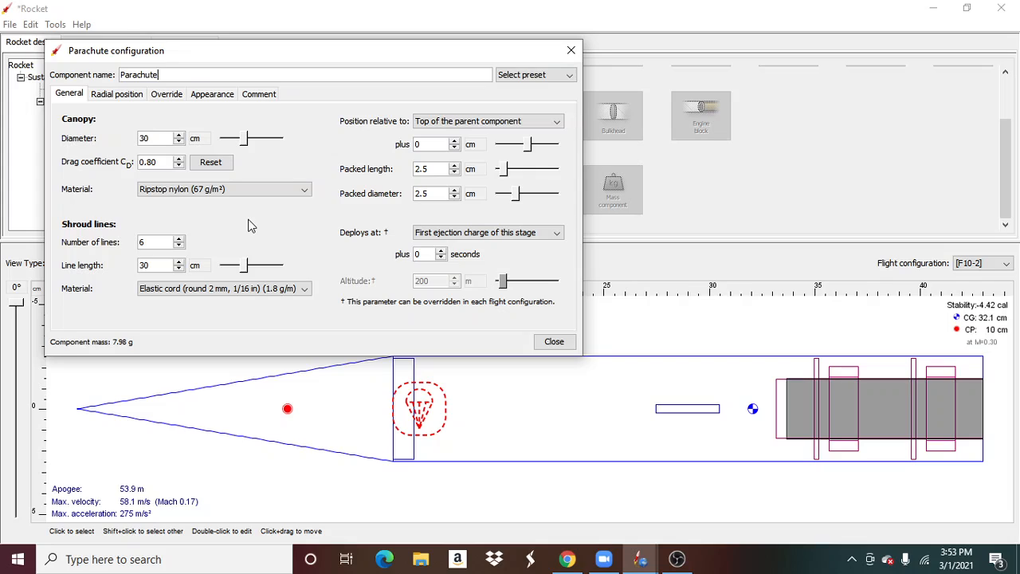
left_click(179, 246)
left_click(179, 246)
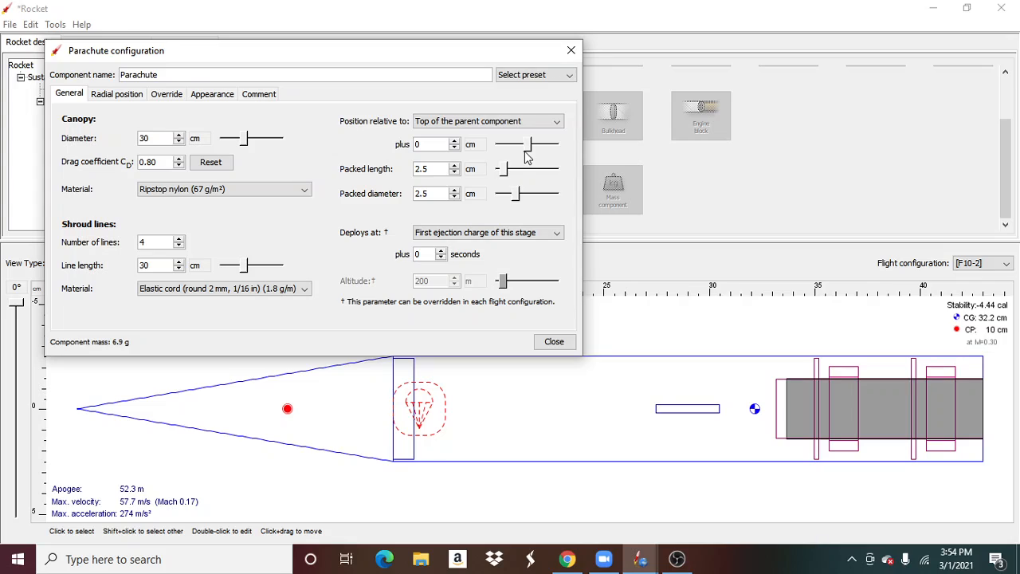
- Set the parachute's packed length to 6.5 cm and move it into the nose cone with a -11.1 cm offset from the body tube's top
mouse_move(527, 145)
left_mouse_down()
mouse_move(544, 146)
mouse_move(520, 146)
left_mouse_up()
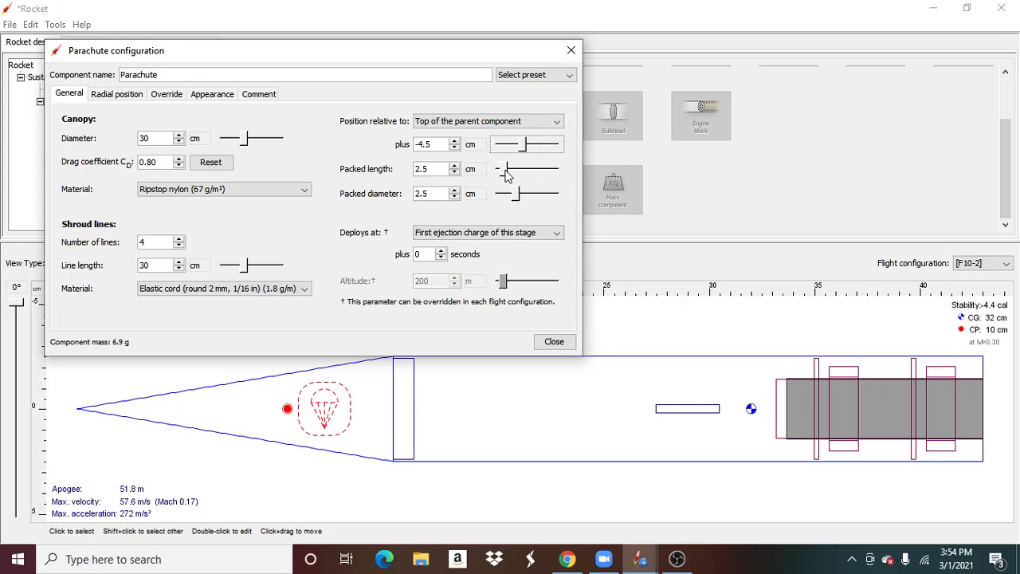
left_click_drag(518, 195, 517, 174)
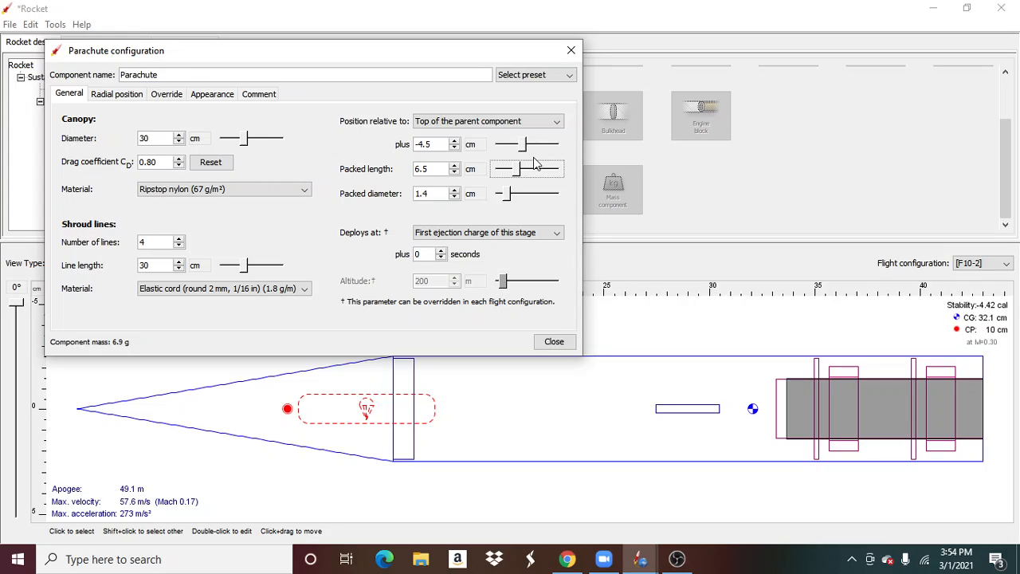
left_click_drag(524, 142, 518, 148)
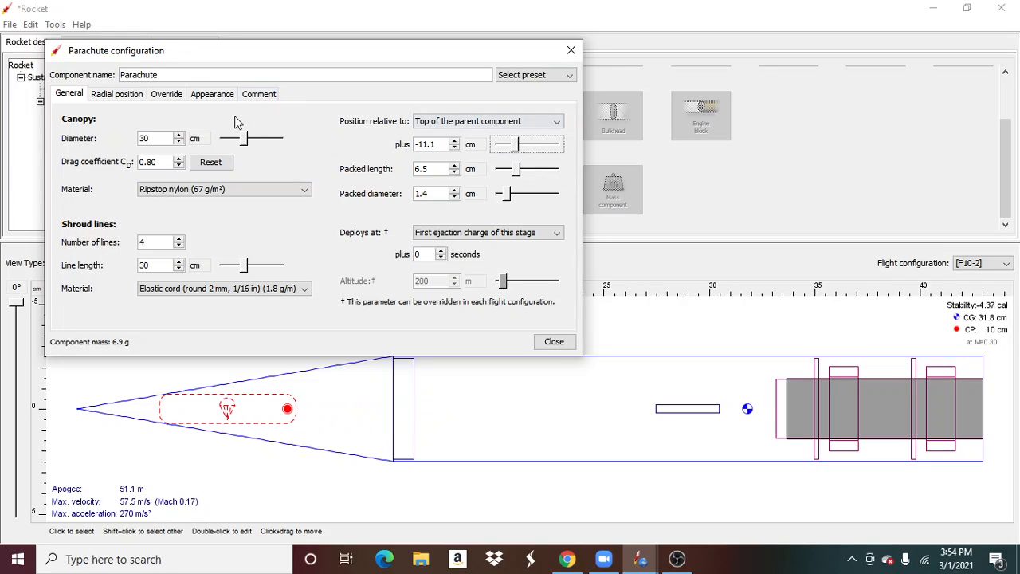
- Increase the parachute's canopy diameter to 35 cm
left_click(180, 136)
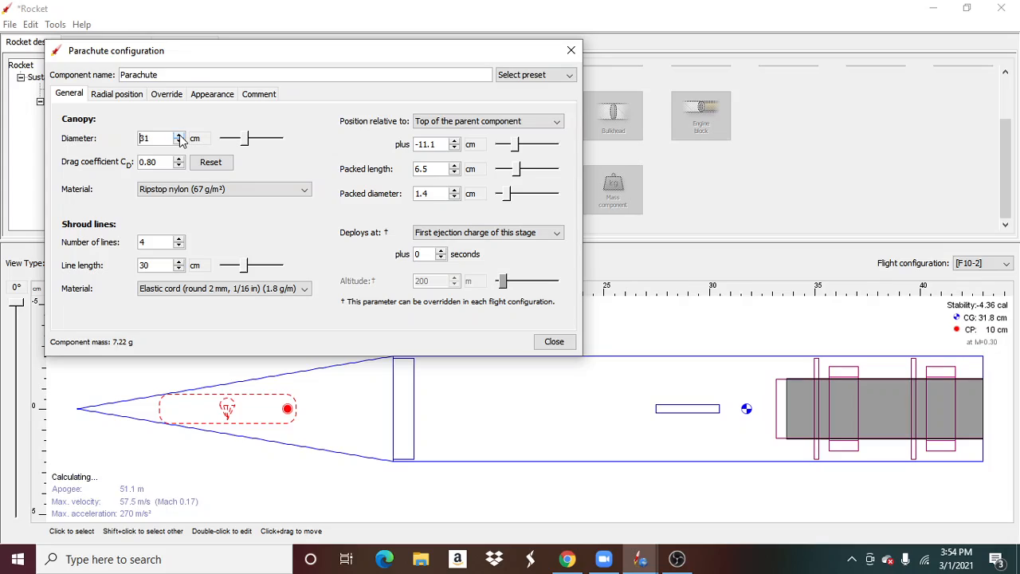
left_click(179, 136)
left_click(180, 136)
left_click(179, 136)
left_click(180, 136)
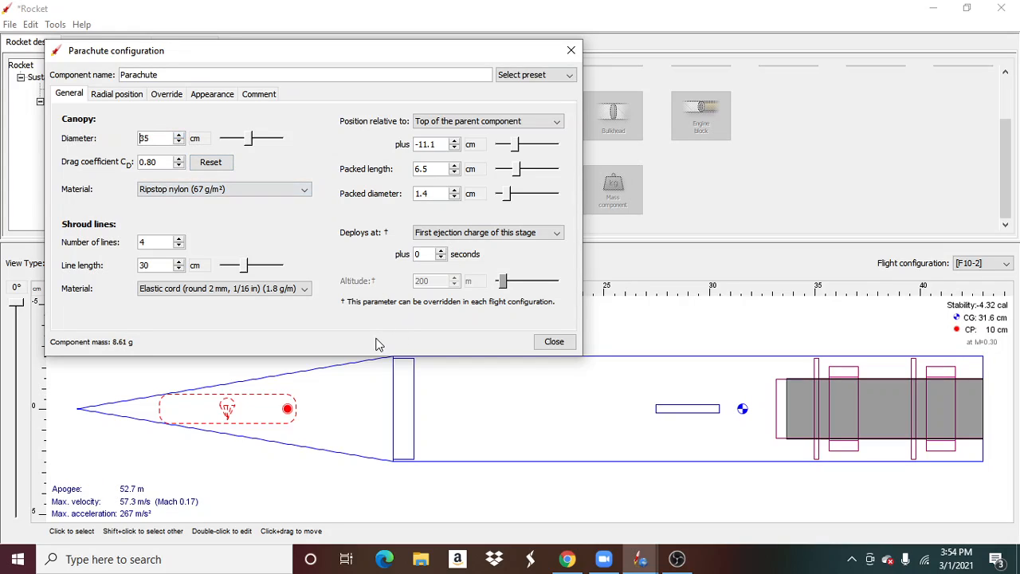
left_click(294, 196)
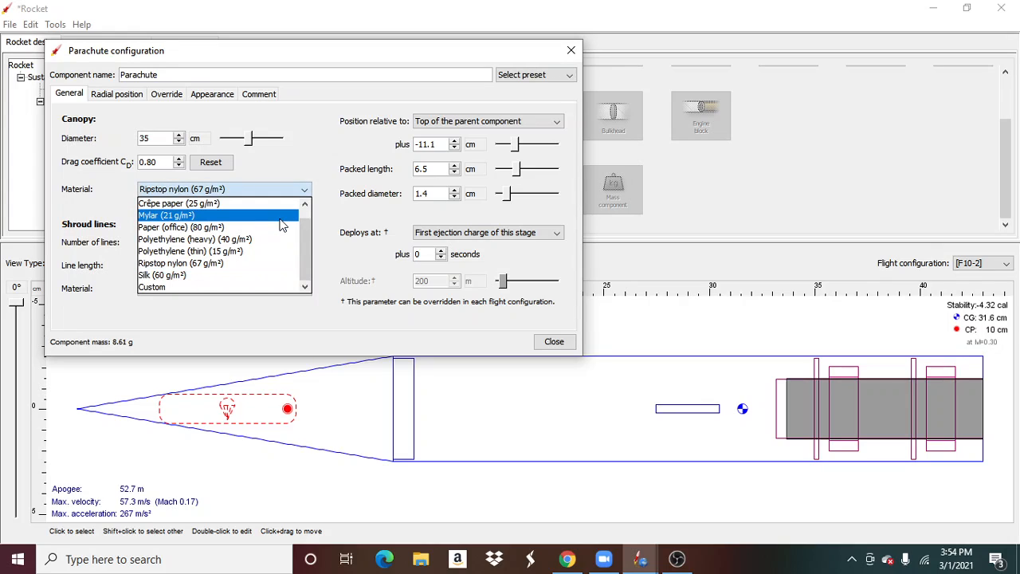
left_click(301, 167)
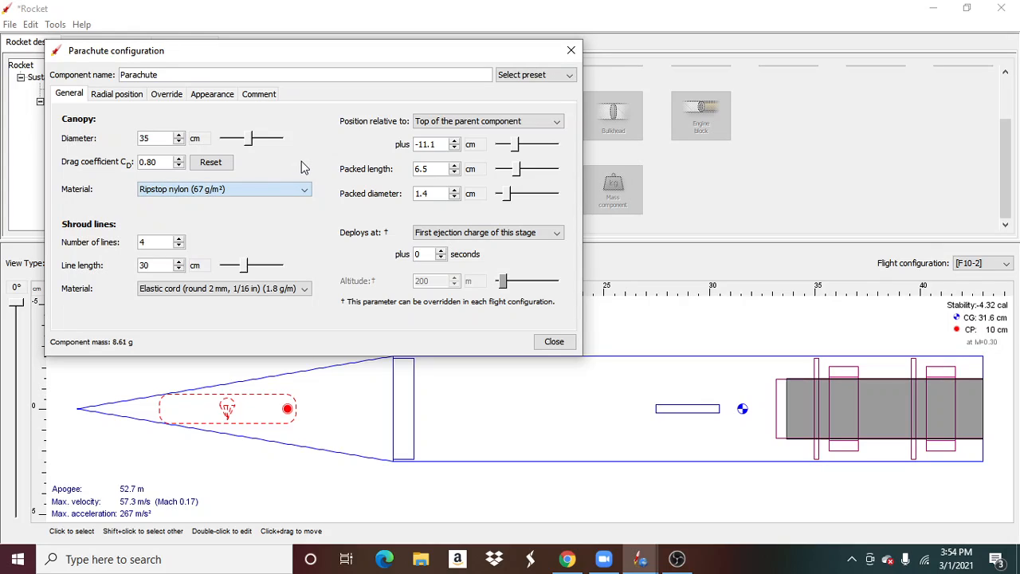
left_click(271, 189)
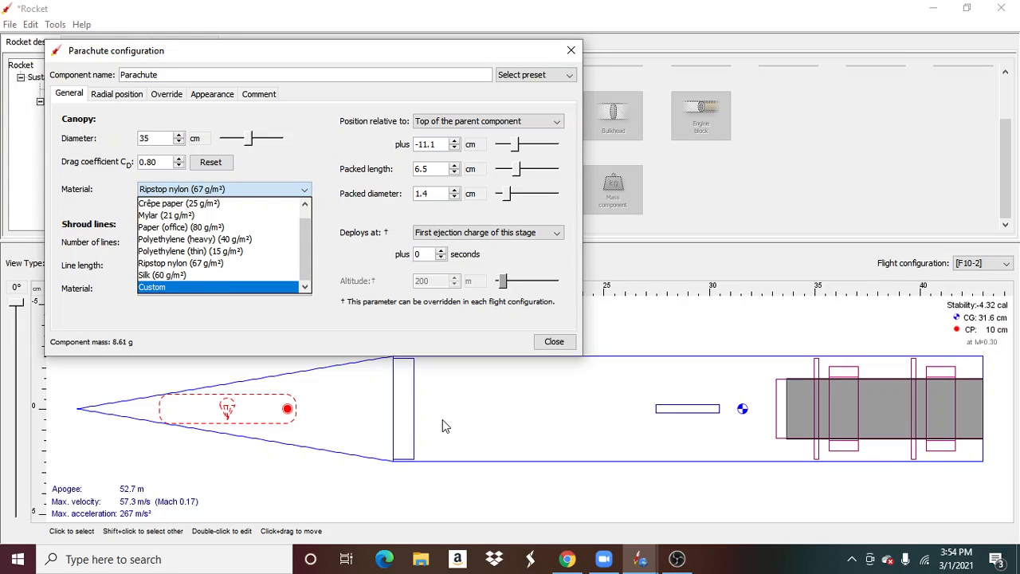
left_click(379, 321)
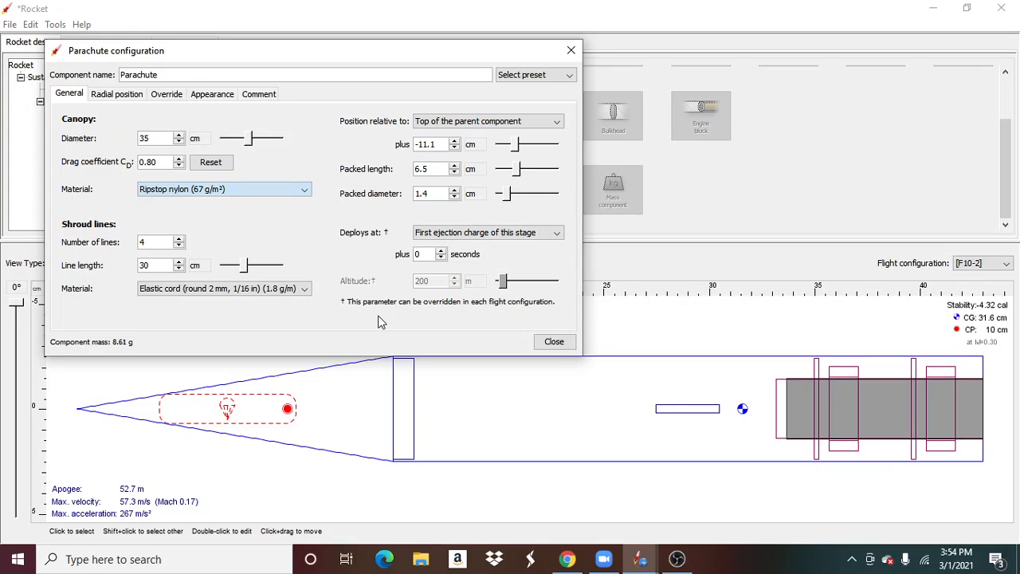
- Close the parachute settings and add a shock cord to the nose cone
left_click(571, 50)
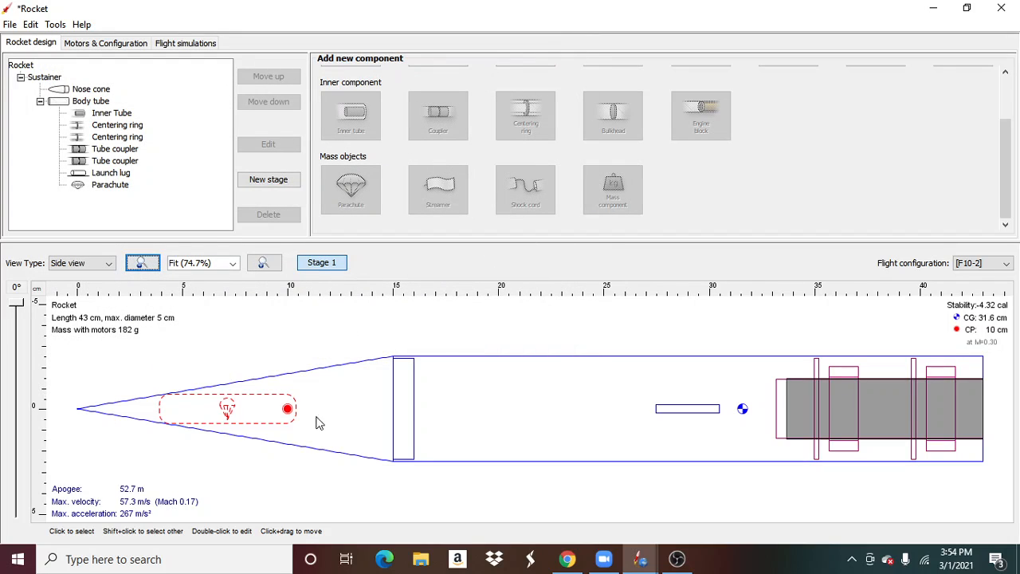
double_click(358, 410)
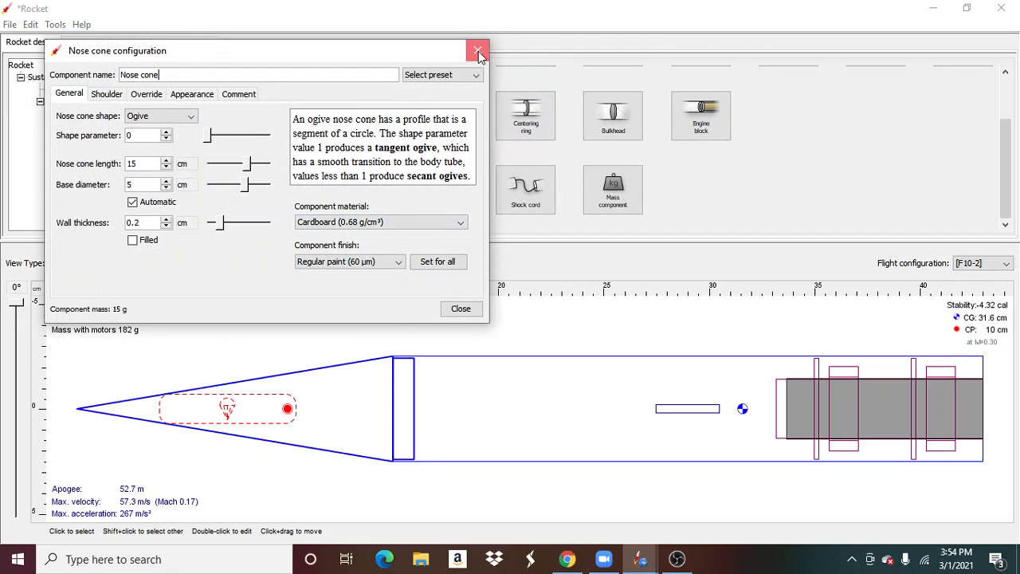
left_click(477, 51)
left_click(526, 191)
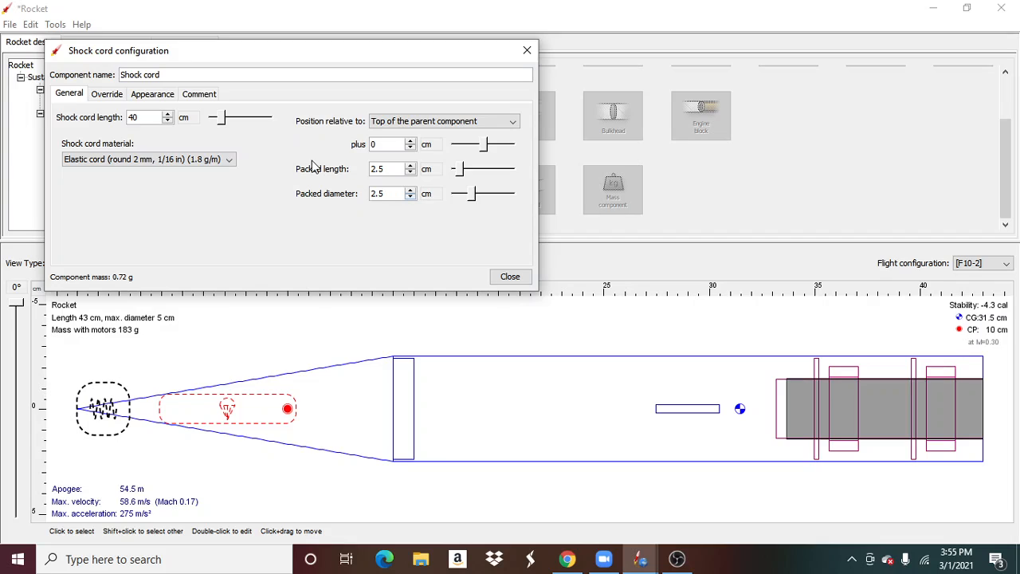
left_click(527, 50)
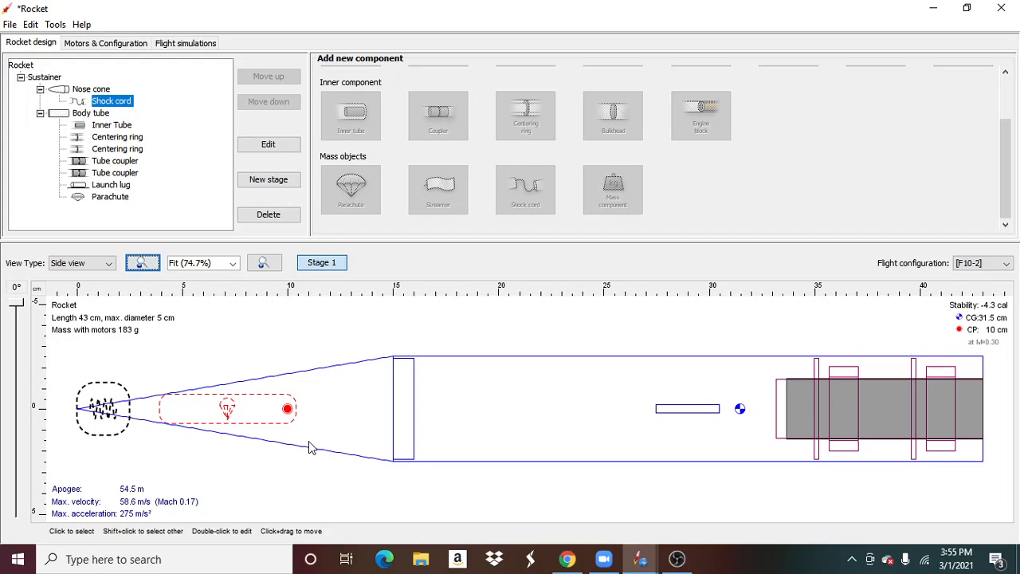
- Move the shock cord back inside the nose cone by setting its offset from the nose cone's top to 11 cm
double_click(109, 404)
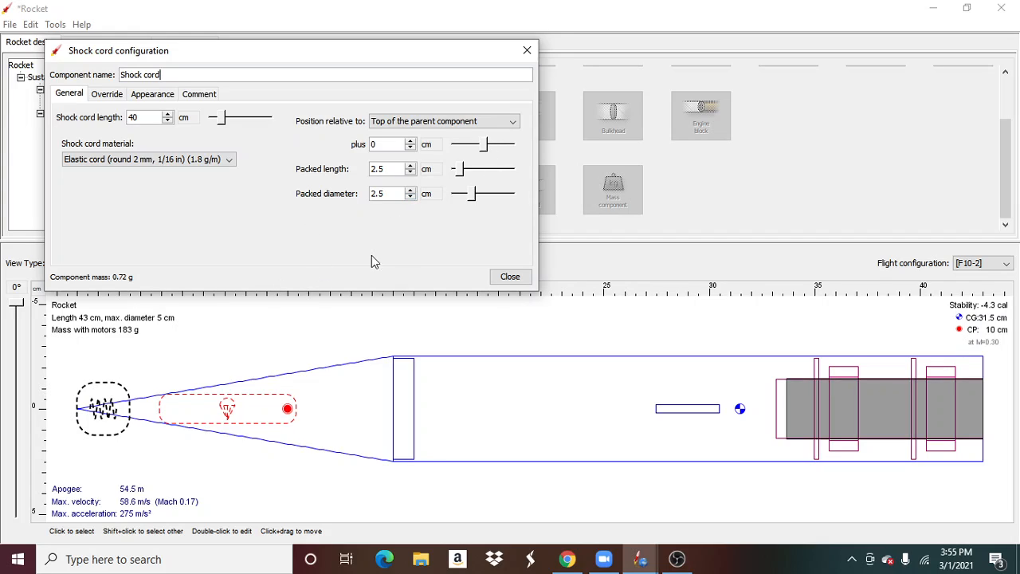
left_click(482, 148)
left_click_drag(481, 146, 510, 149)
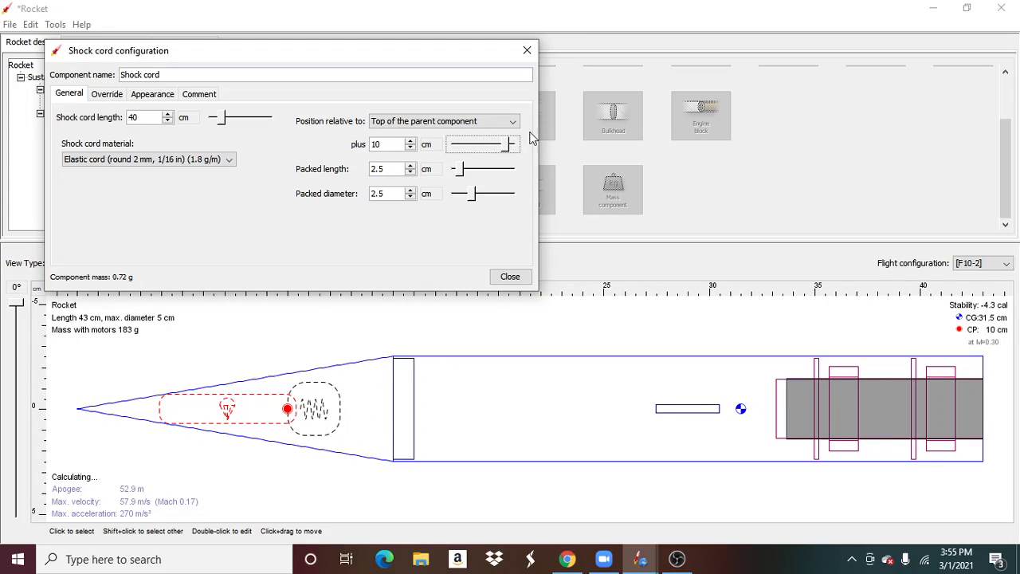
left_click(411, 148)
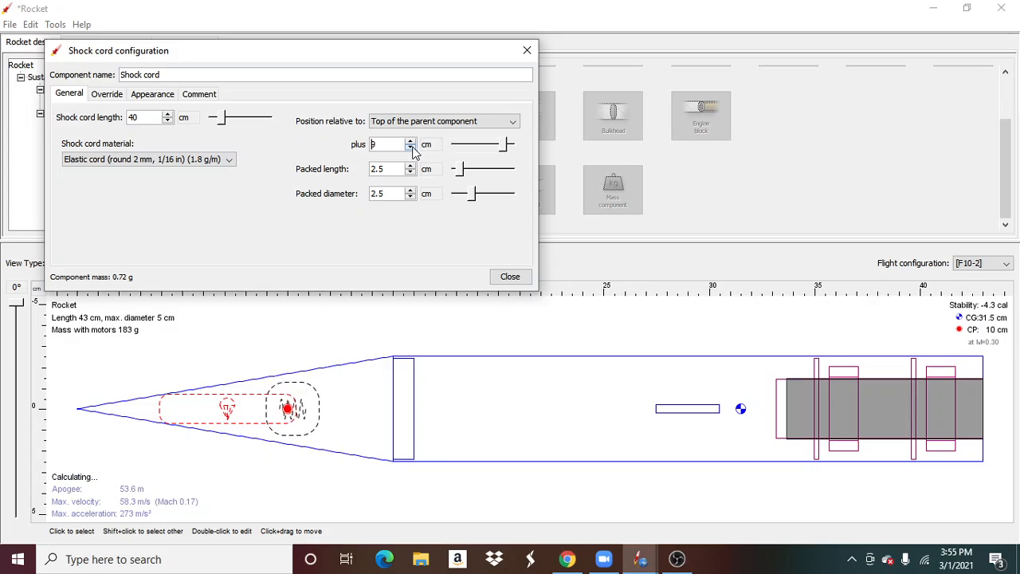
left_click(411, 141)
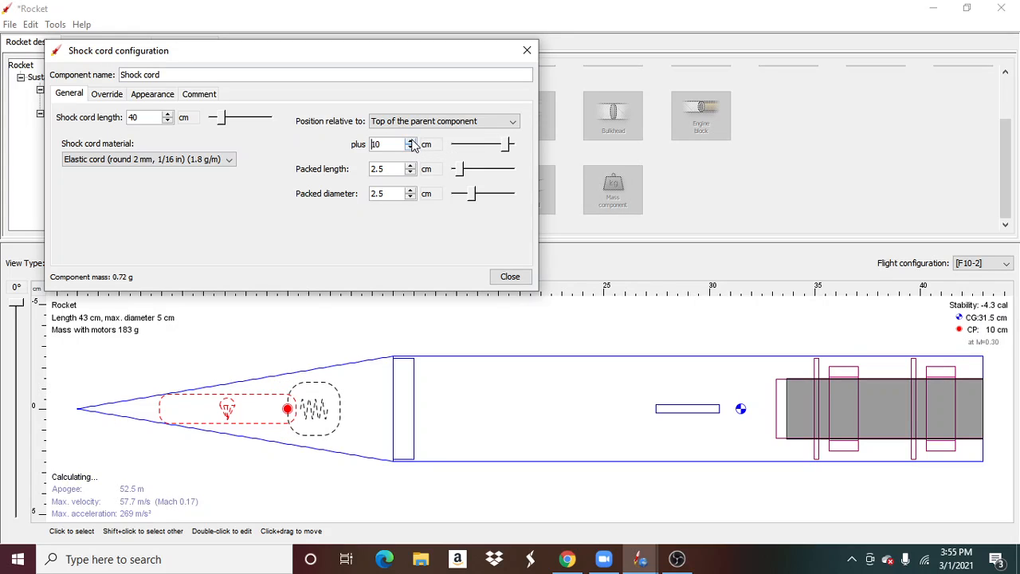
left_click(411, 141)
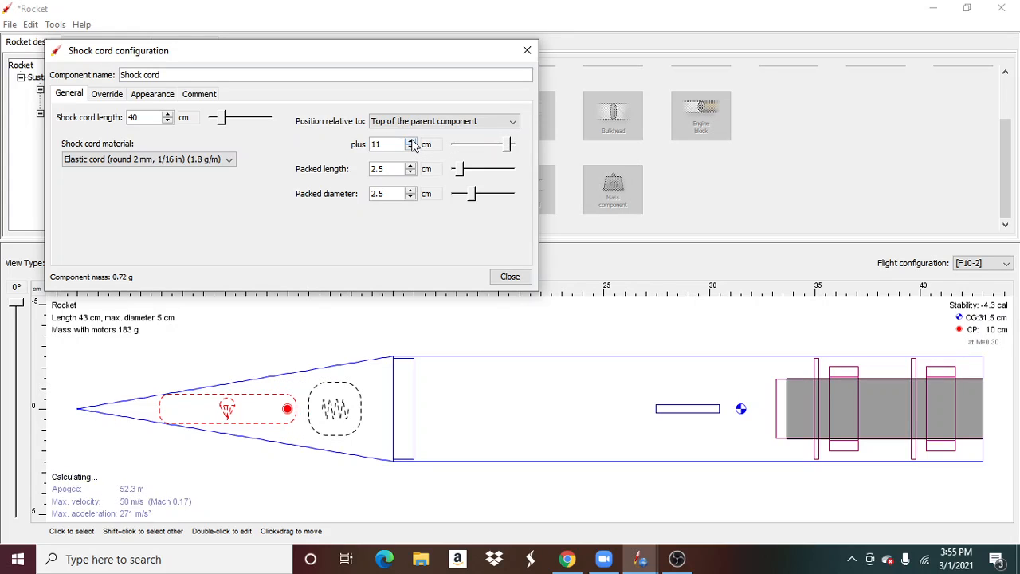
left_click(527, 51)
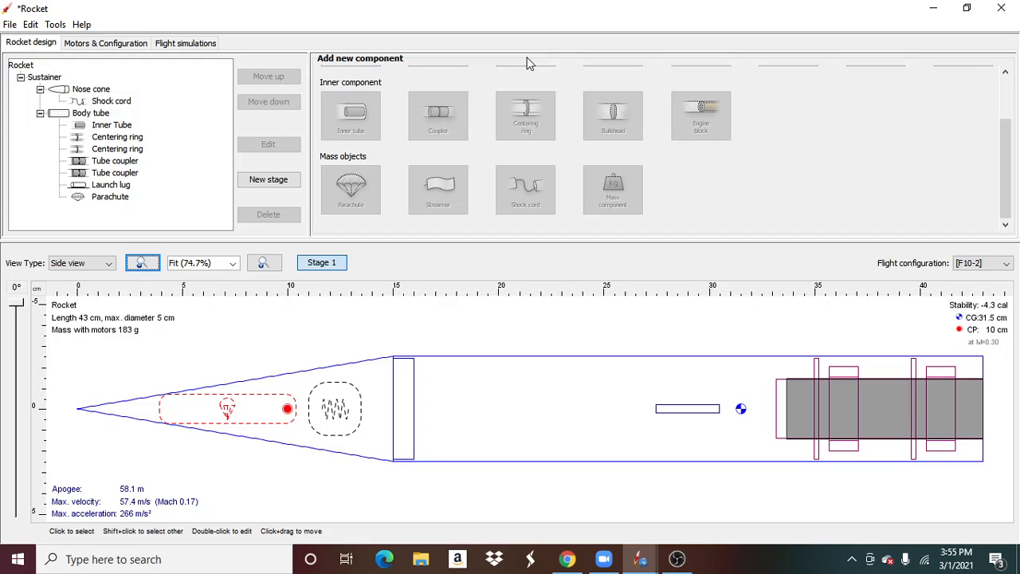
- Add a freeform fin set to the body tube and apply the Polished (2 µm) finish to all components
left_click(672, 403)
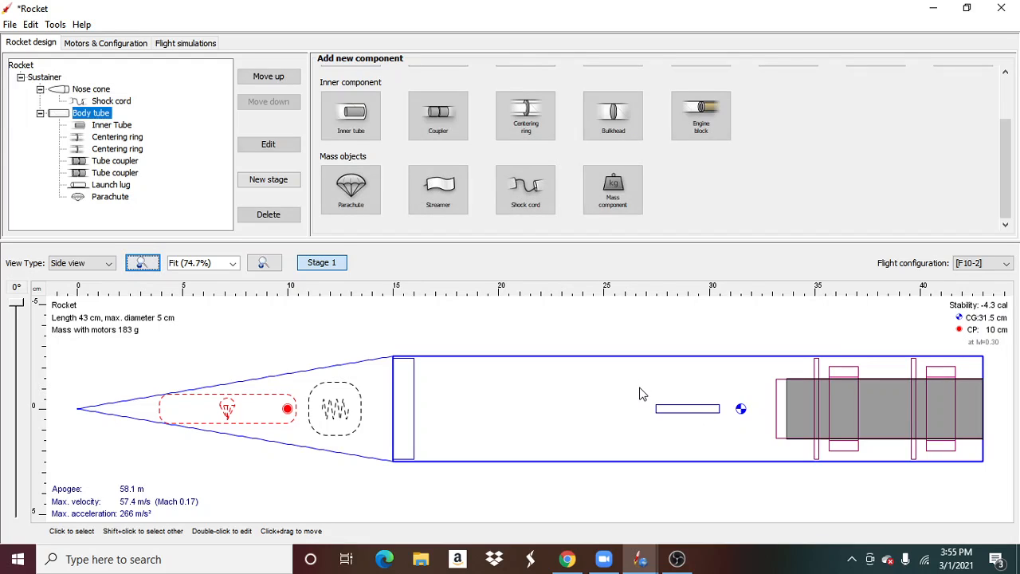
left_click_drag(1009, 200, 1007, 157)
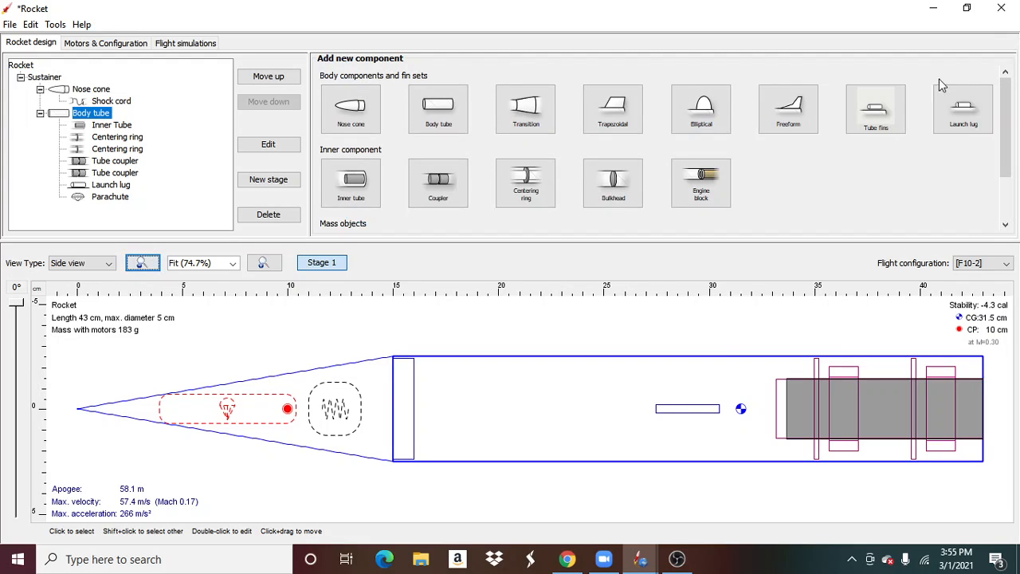
left_click(797, 131)
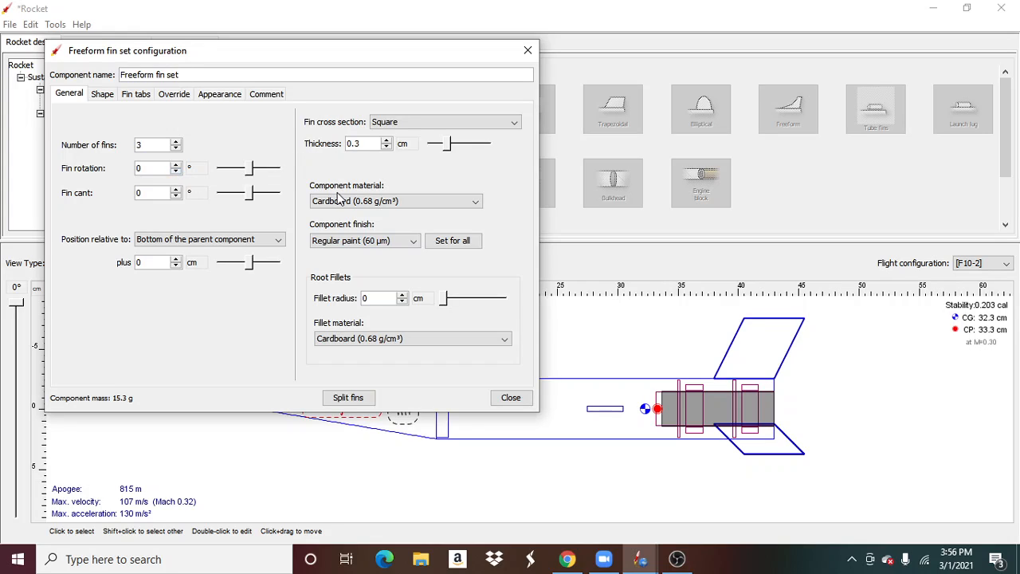
left_click(354, 244)
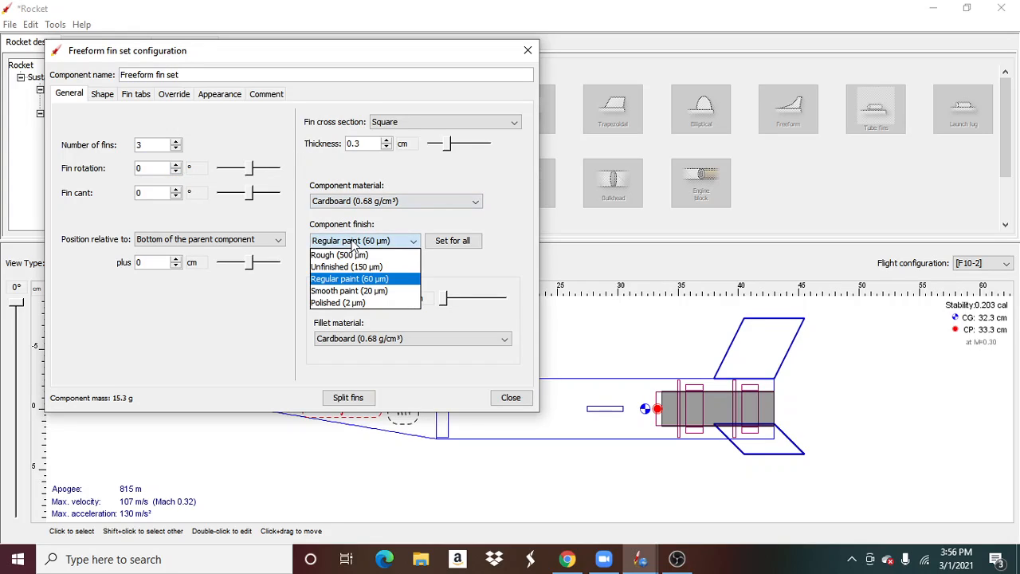
left_click(358, 304)
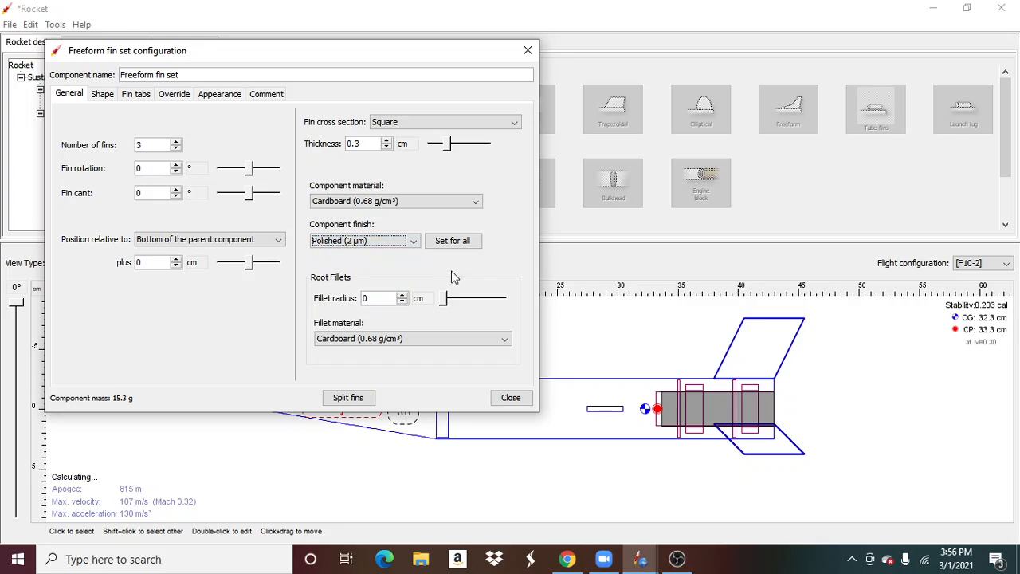
left_click(460, 241)
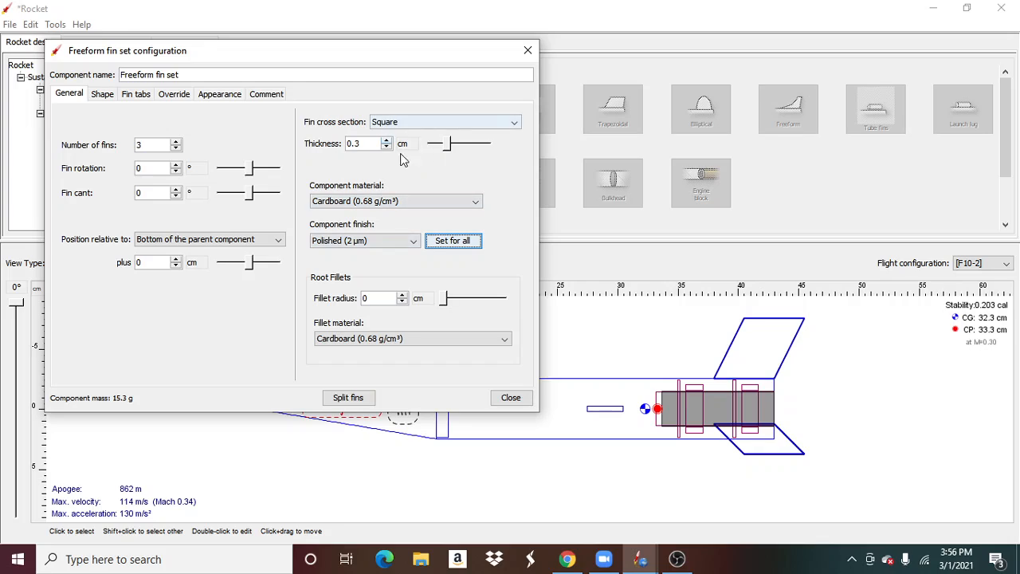
- Set the freeform fins' cross section to Airfoil, check the fin's shape points and close the fin settings
left_click(449, 122)
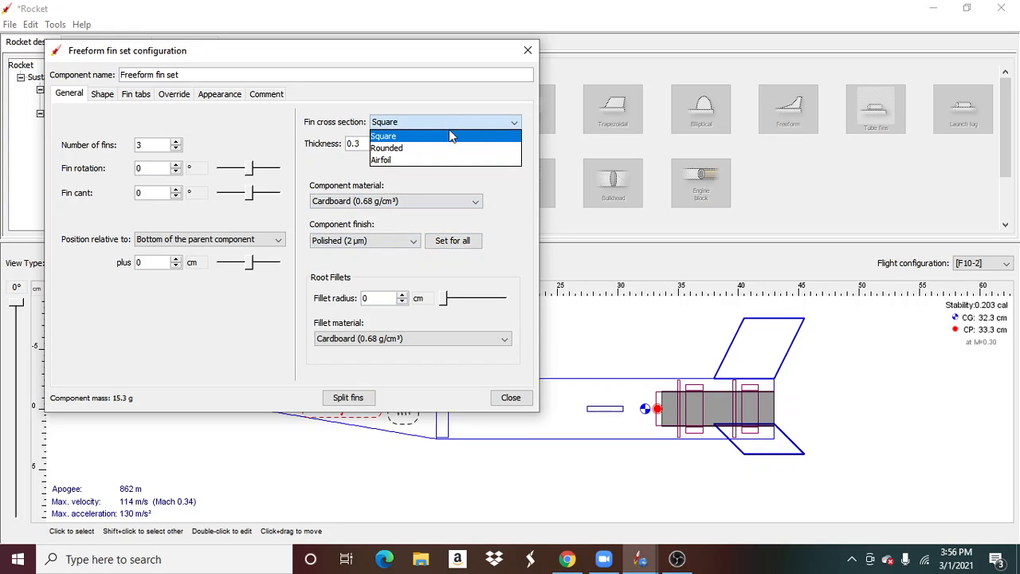
left_click(450, 160)
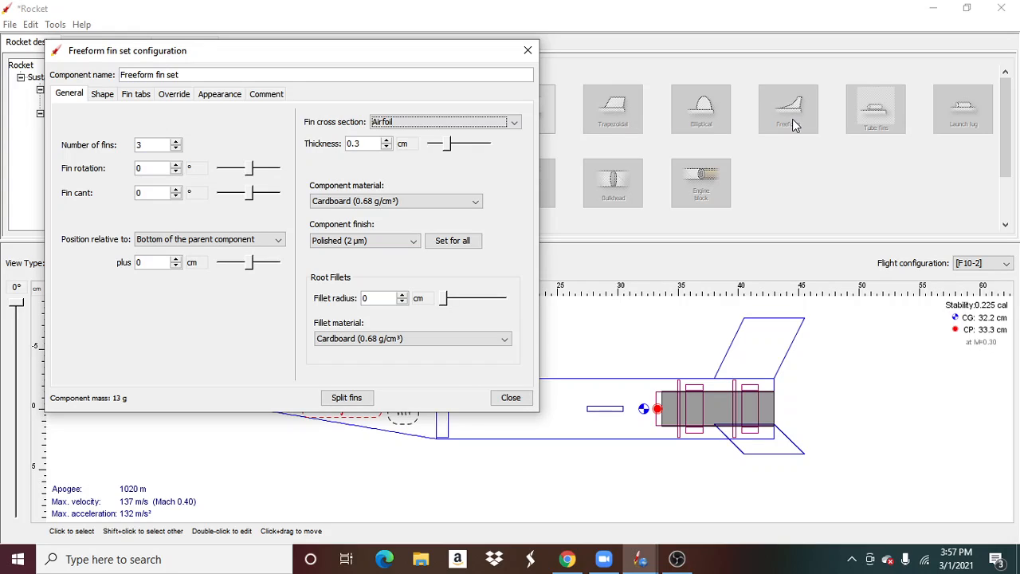
left_click(109, 98)
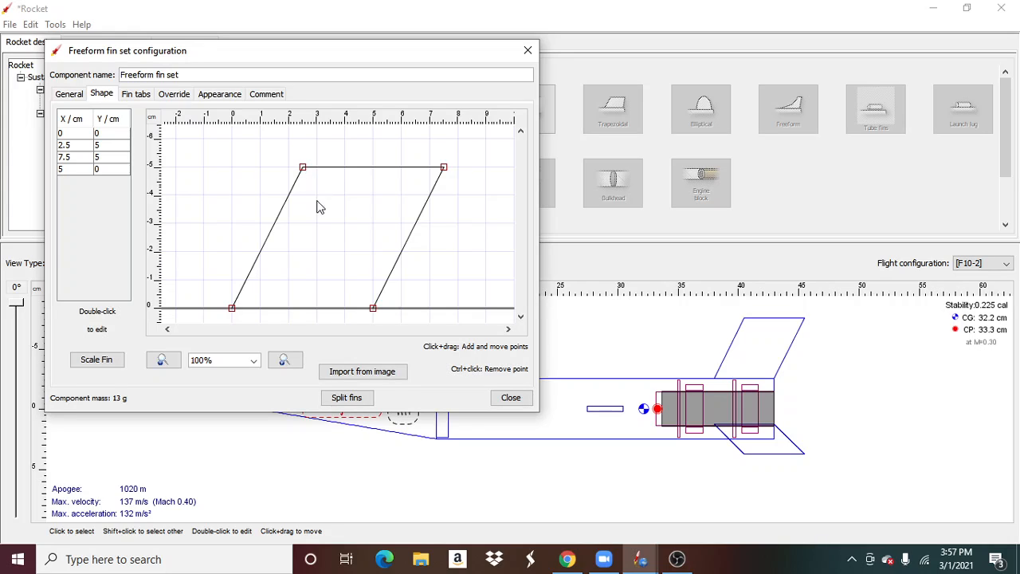
left_click(60, 95)
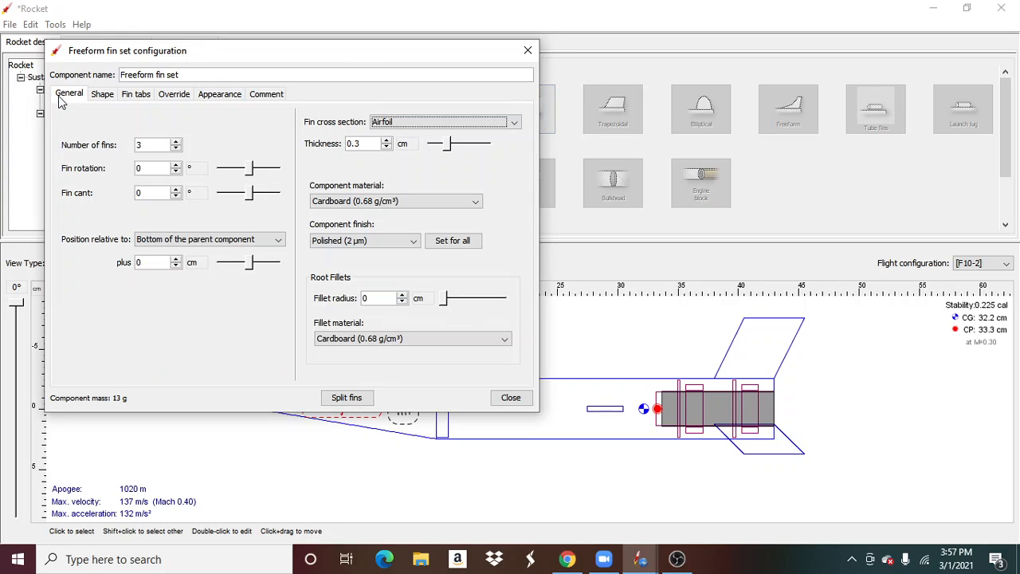
left_click(528, 51)
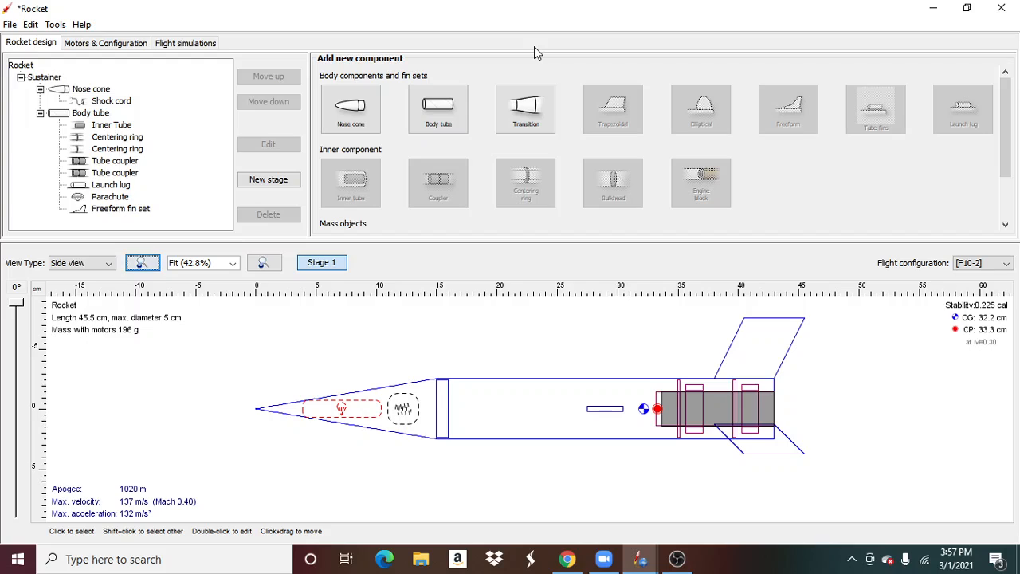
- Display the rocket in the 3D Finished view and rotate it to examine the nose cone, body and fins
left_click(115, 263)
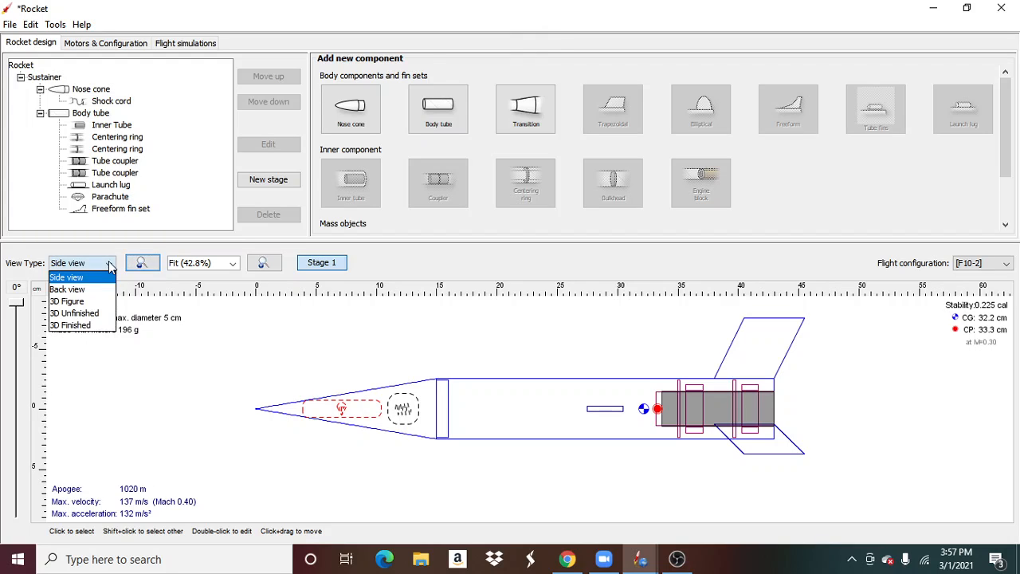
left_click(109, 327)
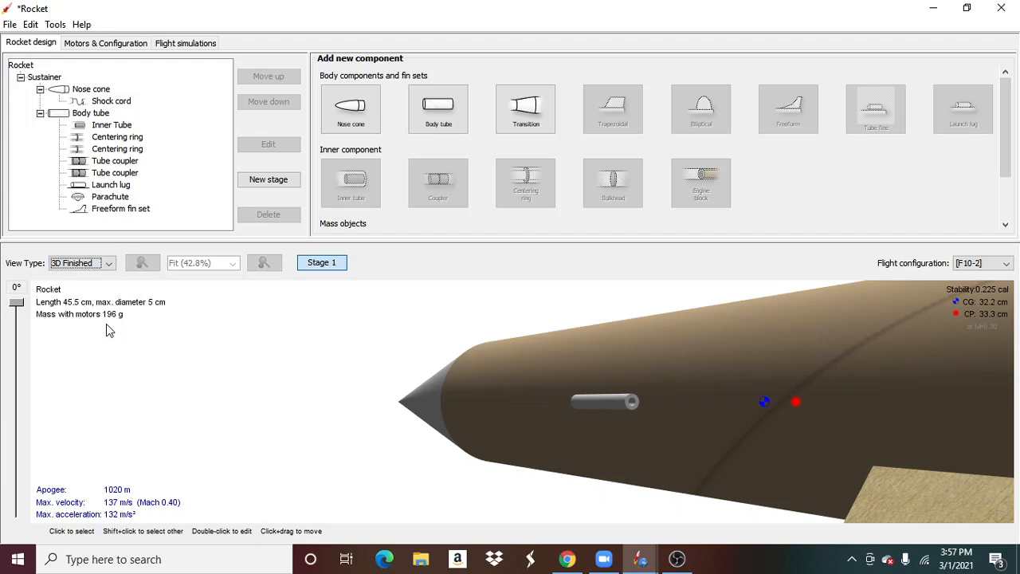
left_click_drag(226, 381, 505, 397)
left_click(505, 397)
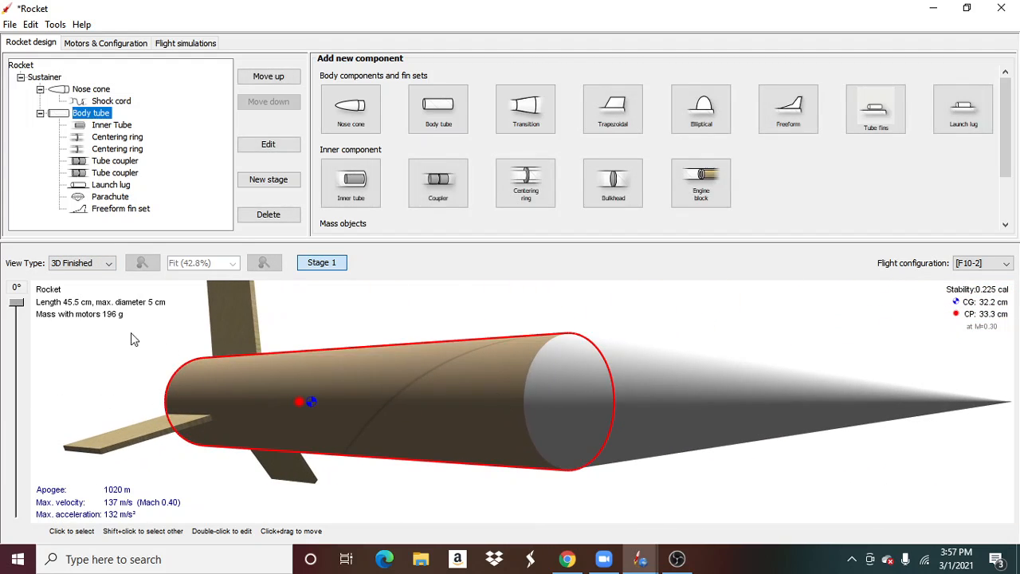
left_click(83, 267)
left_click(89, 277)
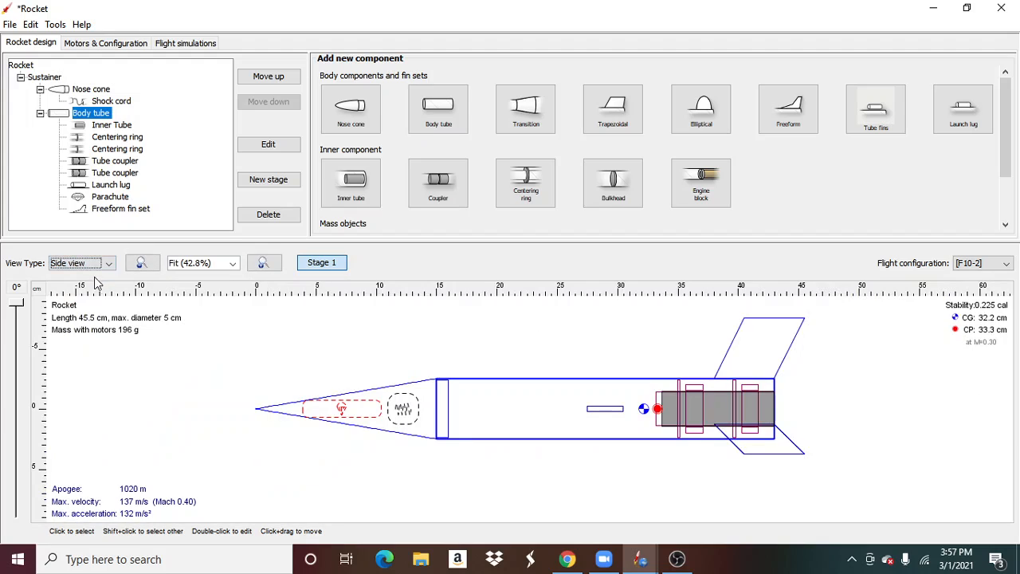
left_click(93, 266)
left_click(72, 325)
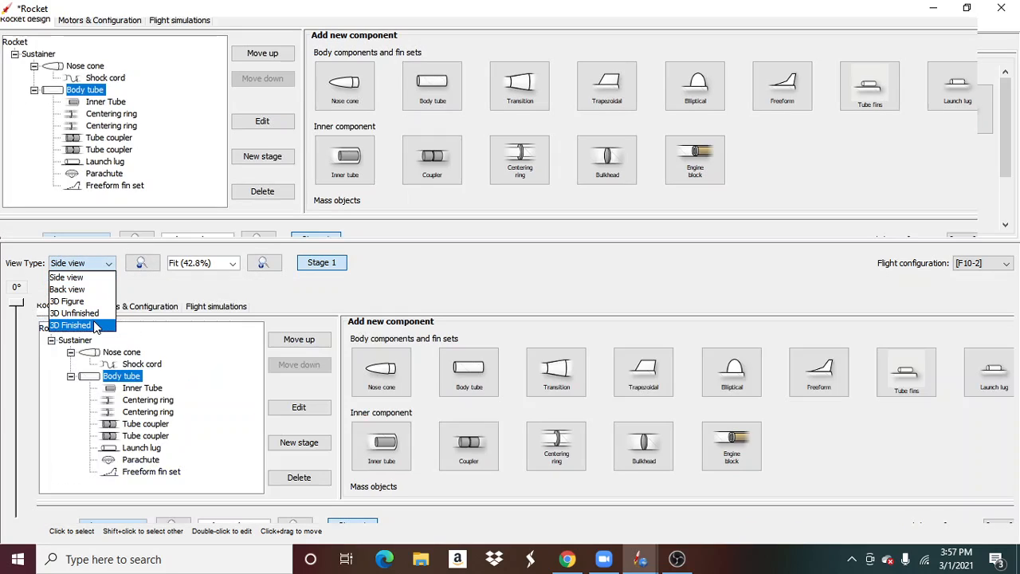
left_click_drag(197, 372, 89, 390)
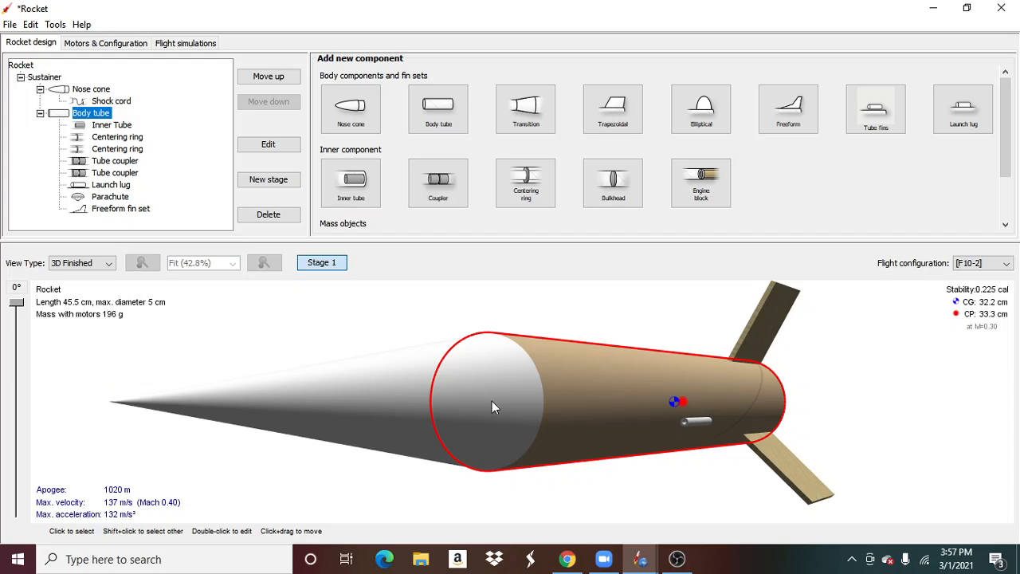
- Turn off the default figure color and the default appearance for the body tube
double_click(610, 397)
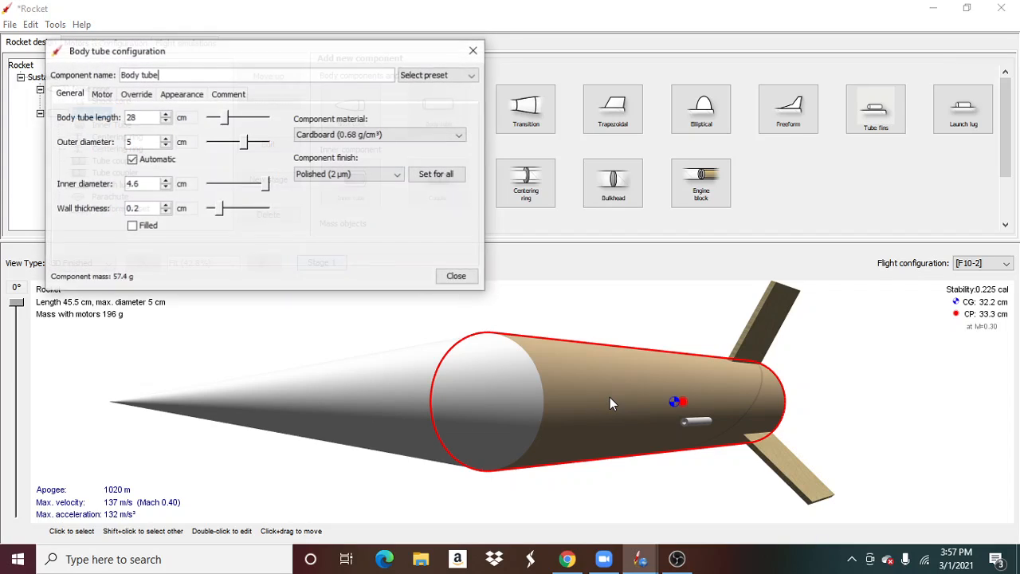
left_click(192, 95)
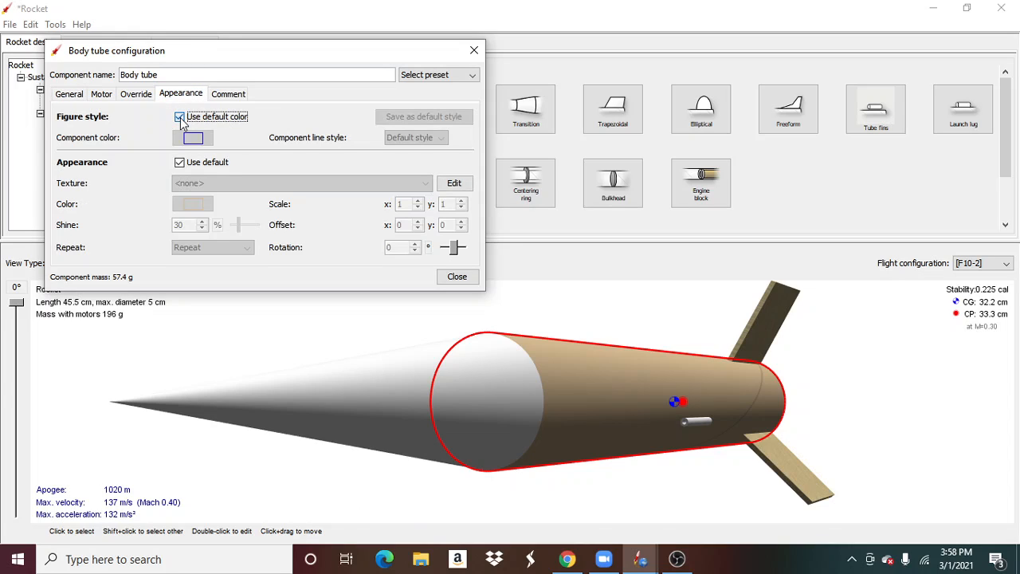
left_click(180, 117)
left_click(180, 162)
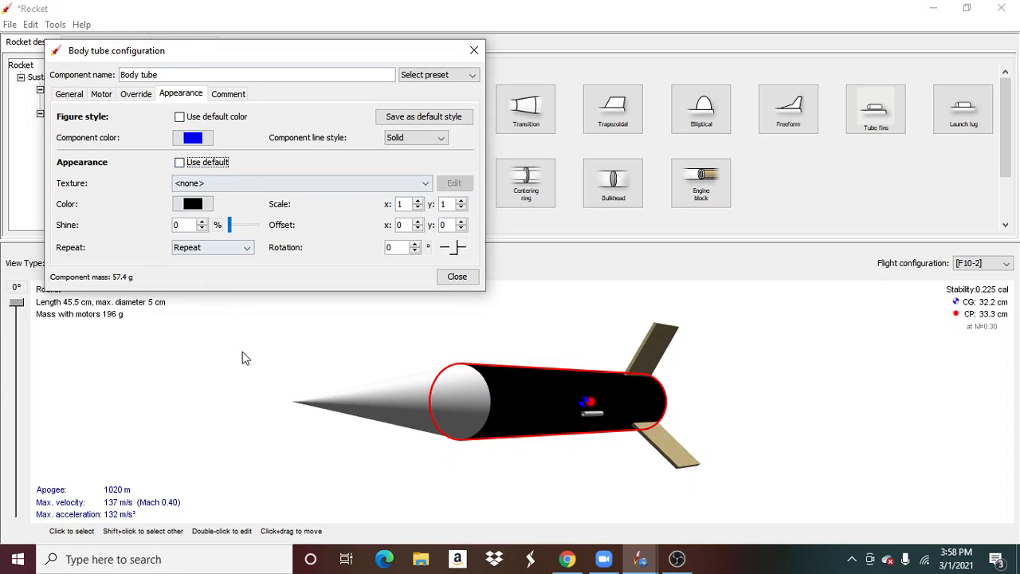
- Change the body tube's appearance color to white
left_click_drag(246, 380, 180, 388)
left_click_drag(120, 397, 175, 385)
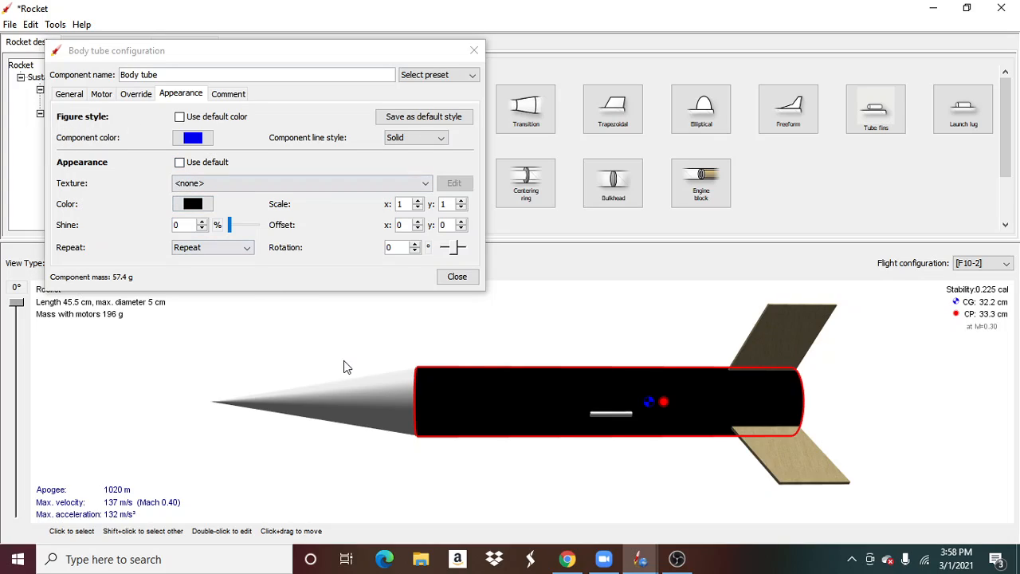
left_click(193, 137)
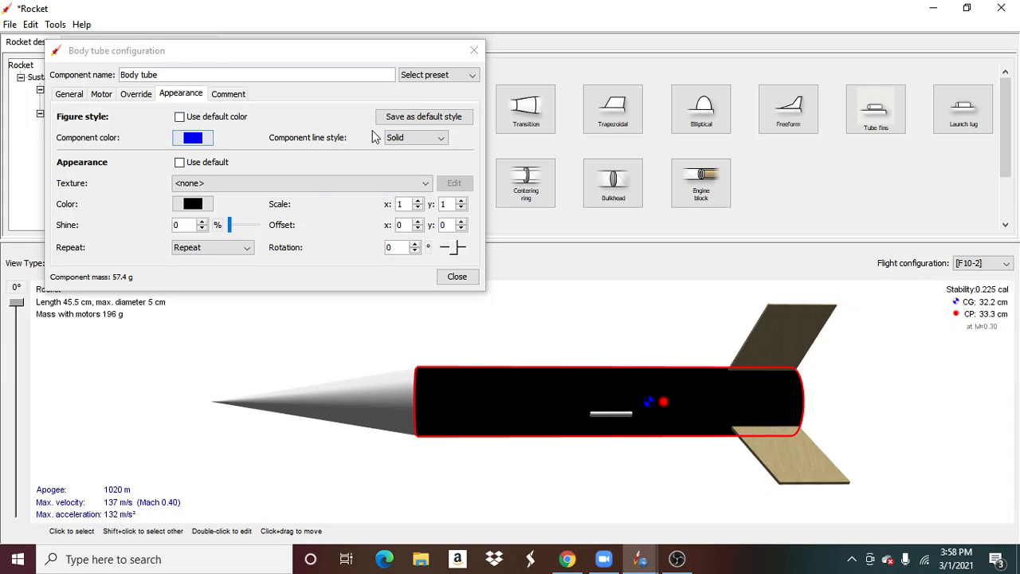
left_click(198, 204)
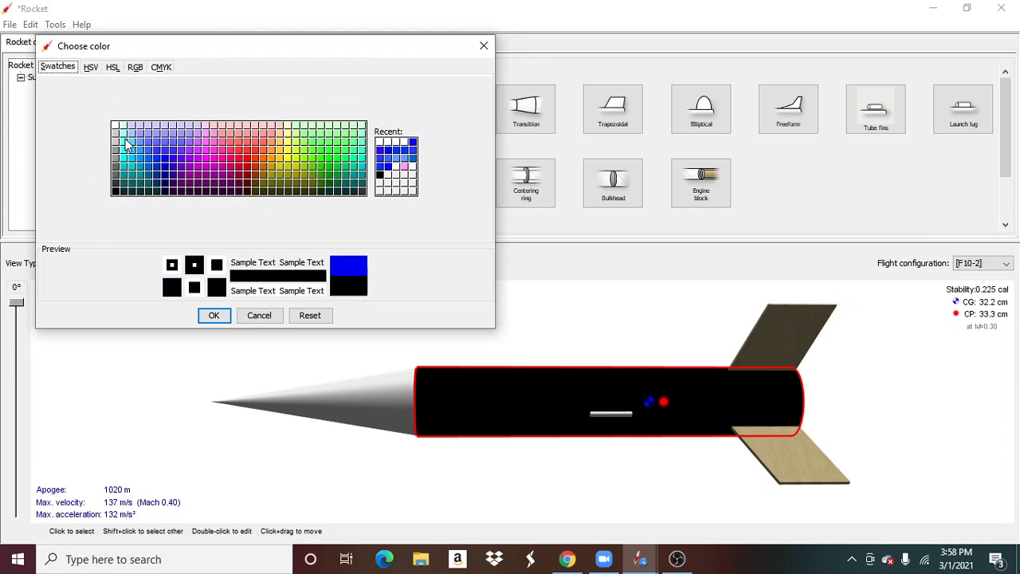
left_click(117, 128)
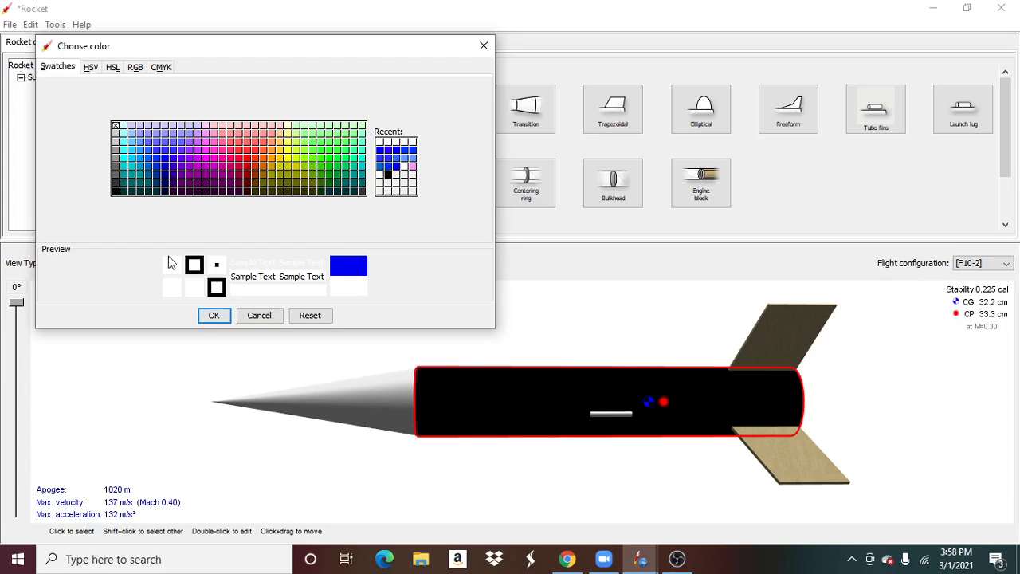
left_click(217, 317)
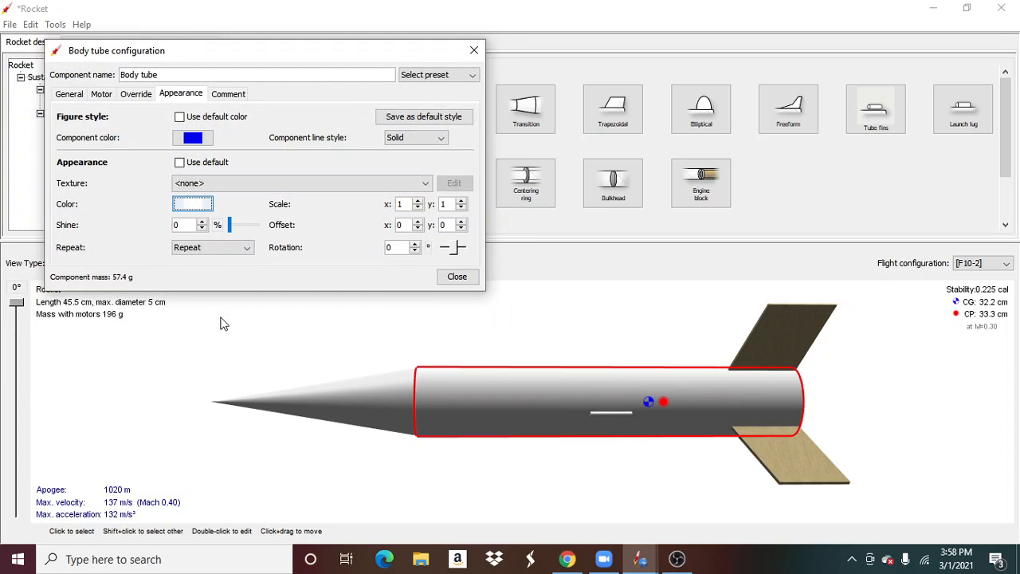
- Turn off the default appearance for the freeform fin set and change its appearance color to white
left_click(462, 282)
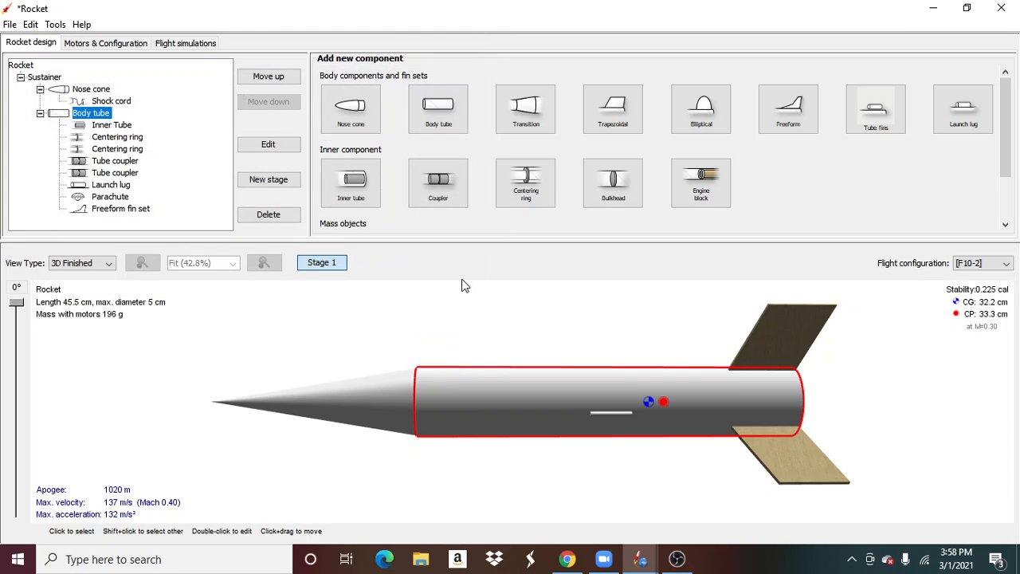
left_click(136, 211)
double_click(135, 211)
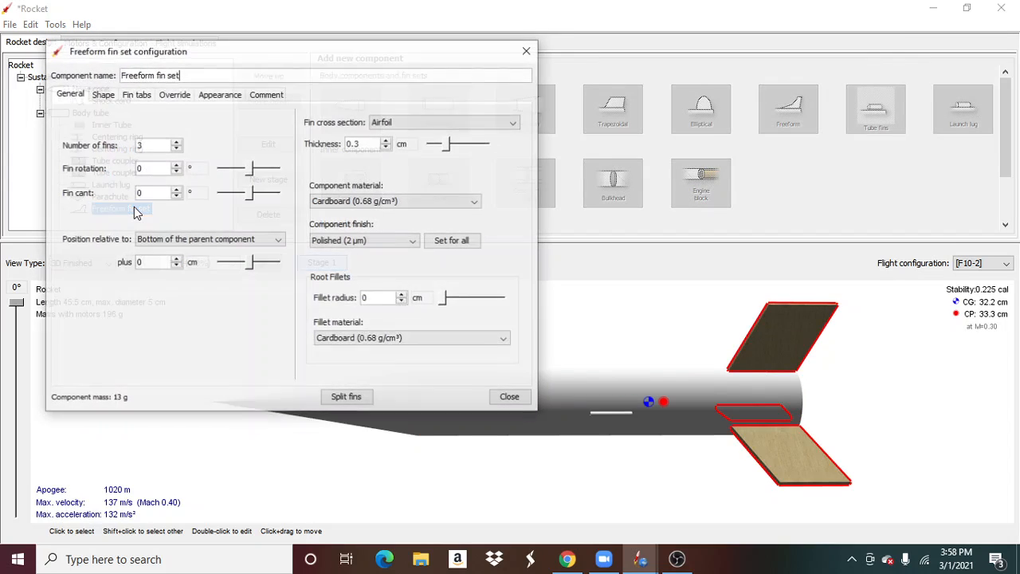
left_click(218, 94)
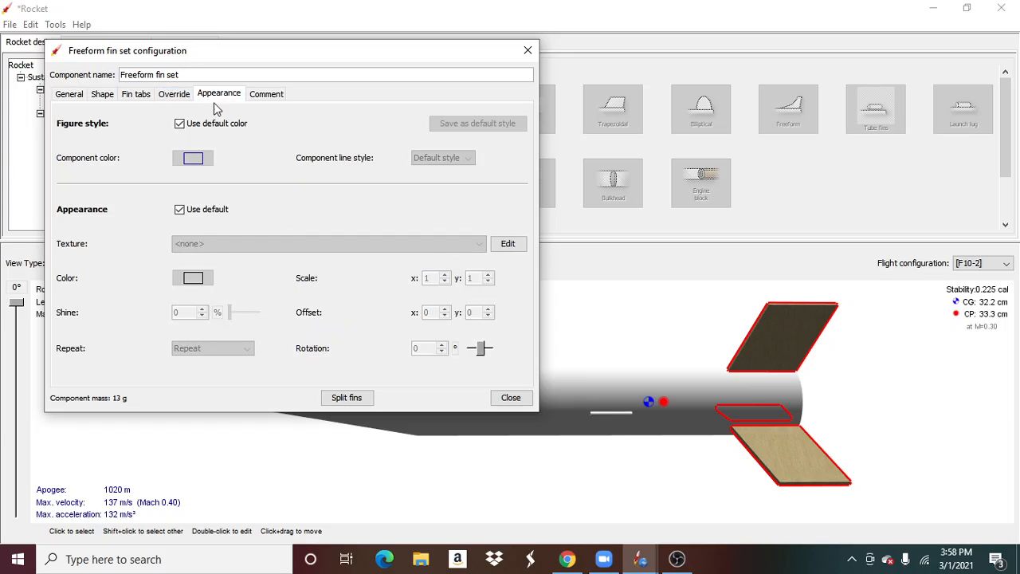
left_click(180, 210)
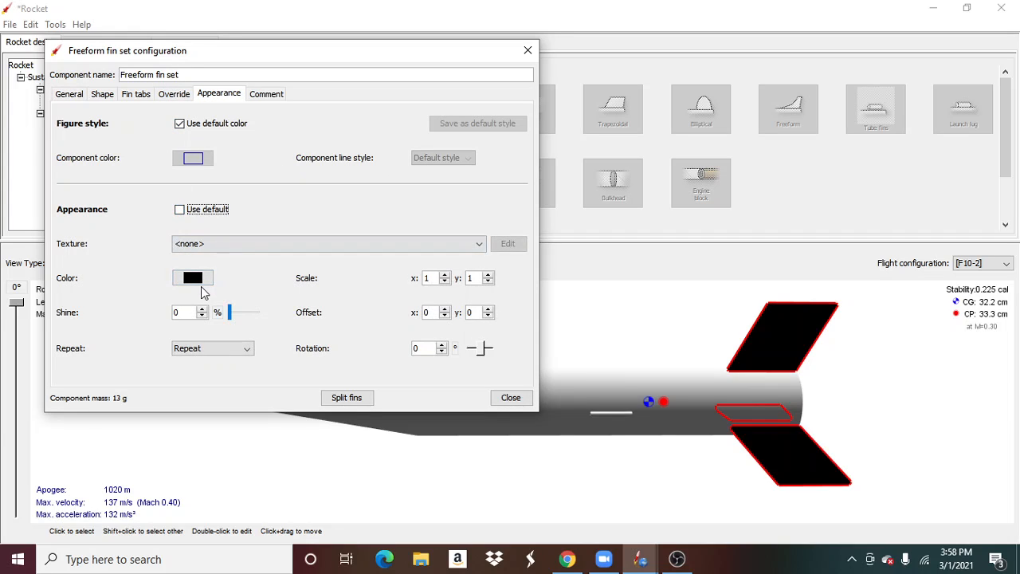
left_click(197, 281)
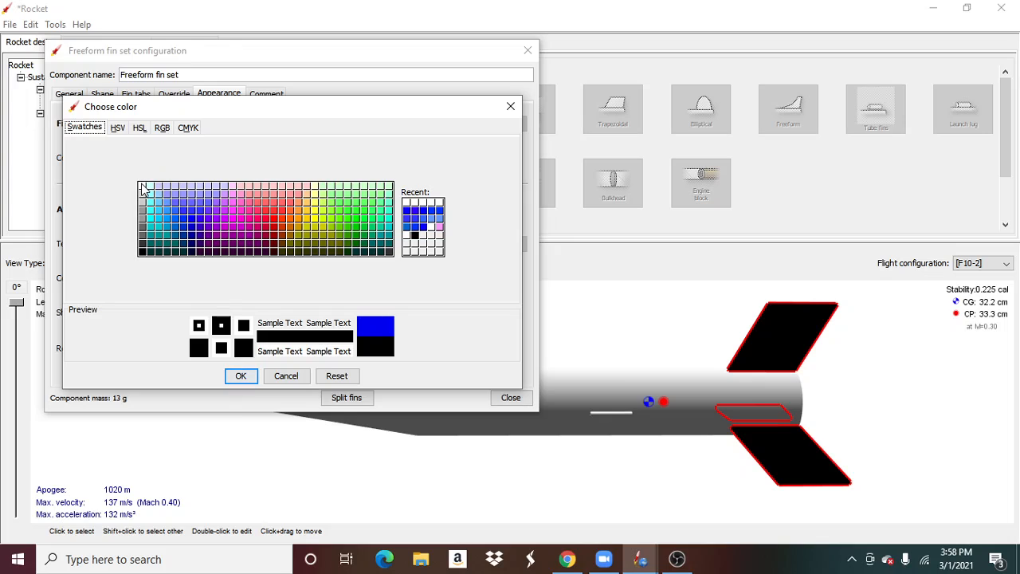
left_click(143, 187)
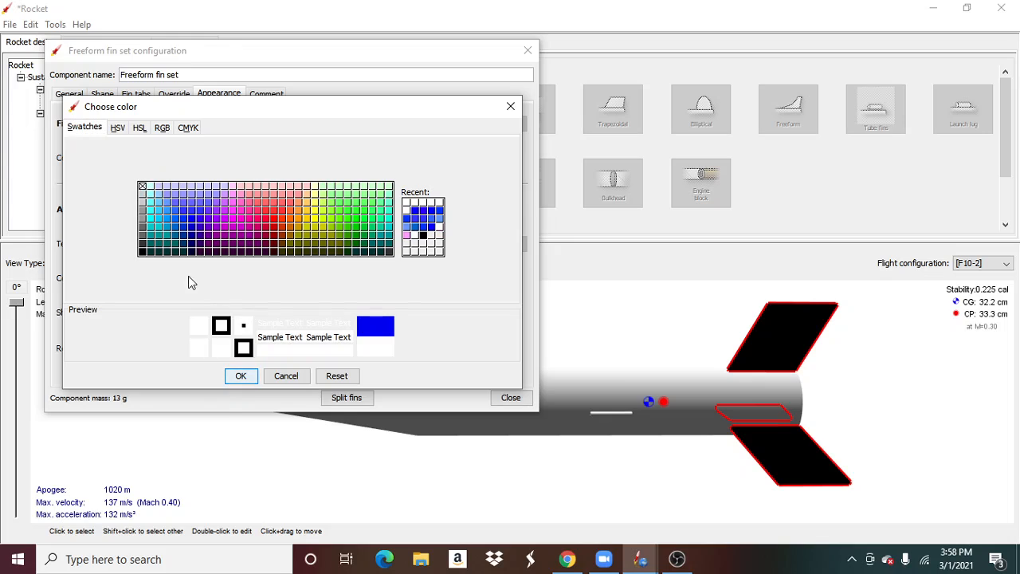
left_click(239, 380)
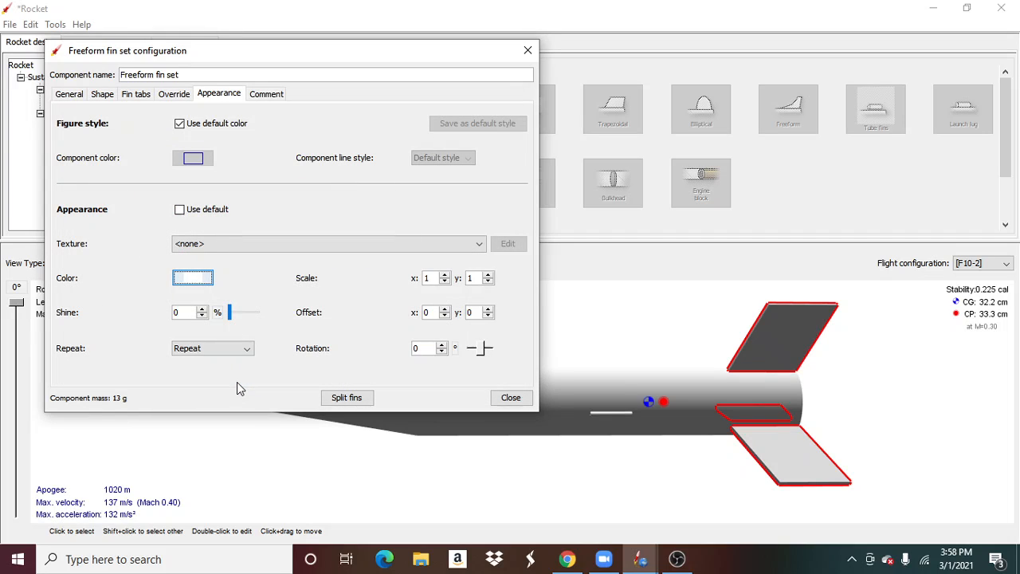
left_click(508, 401)
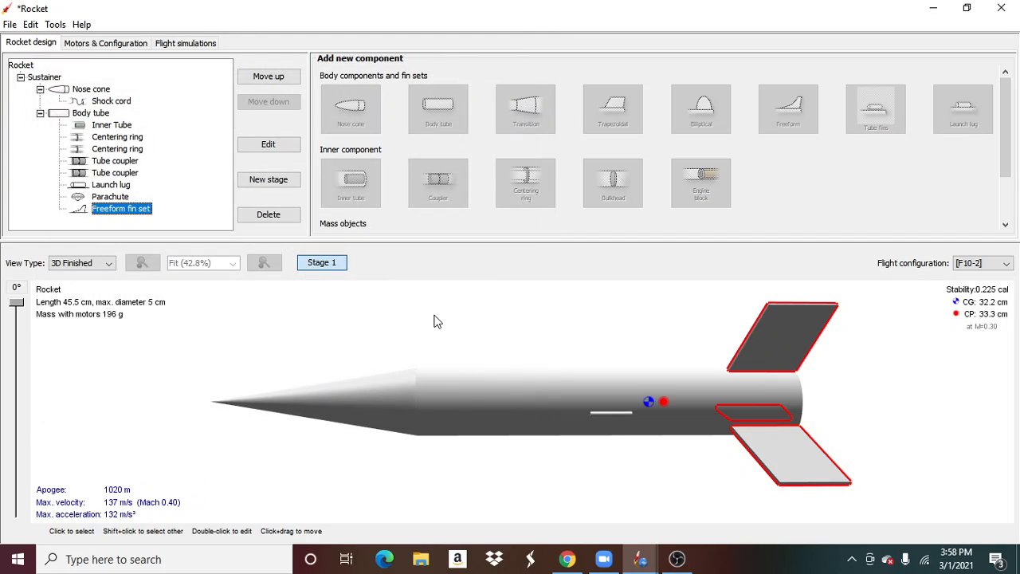
left_click_drag(433, 321, 34, 275)
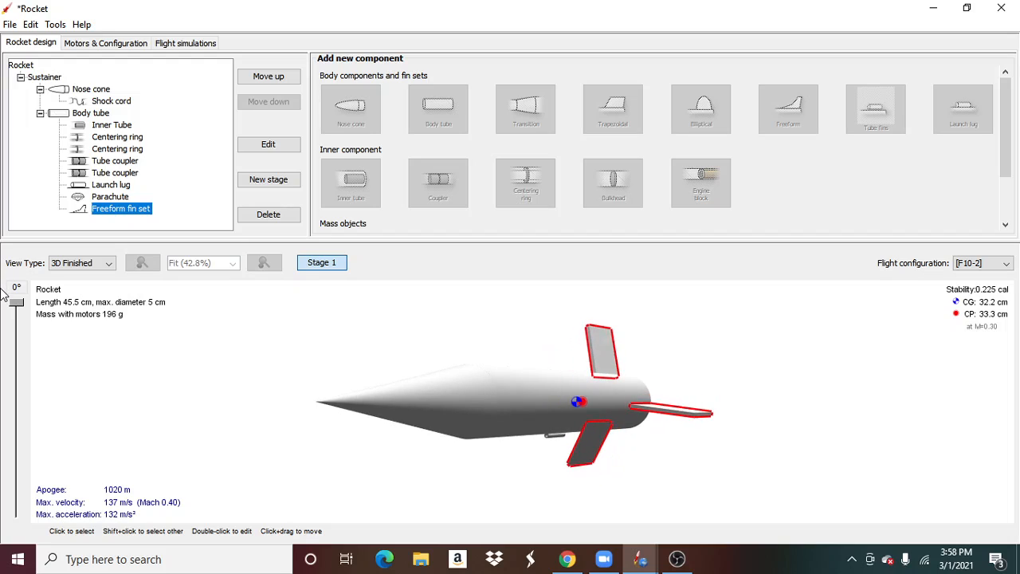
left_click_drag(335, 313, 239, 345)
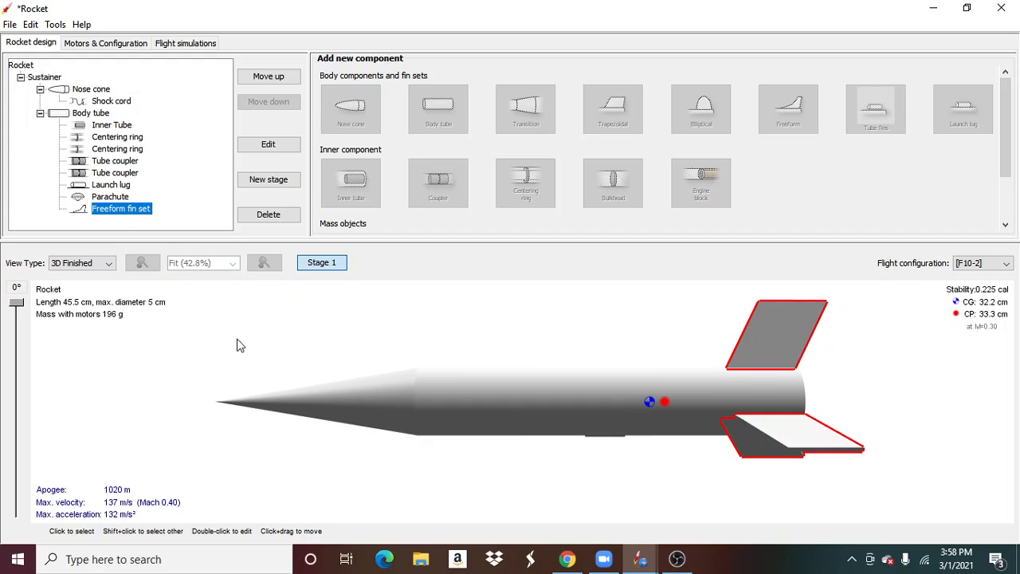
- Create a new flight simulation with the F10-2 configuration and simulate it with the default launch conditions and options
left_click(111, 47)
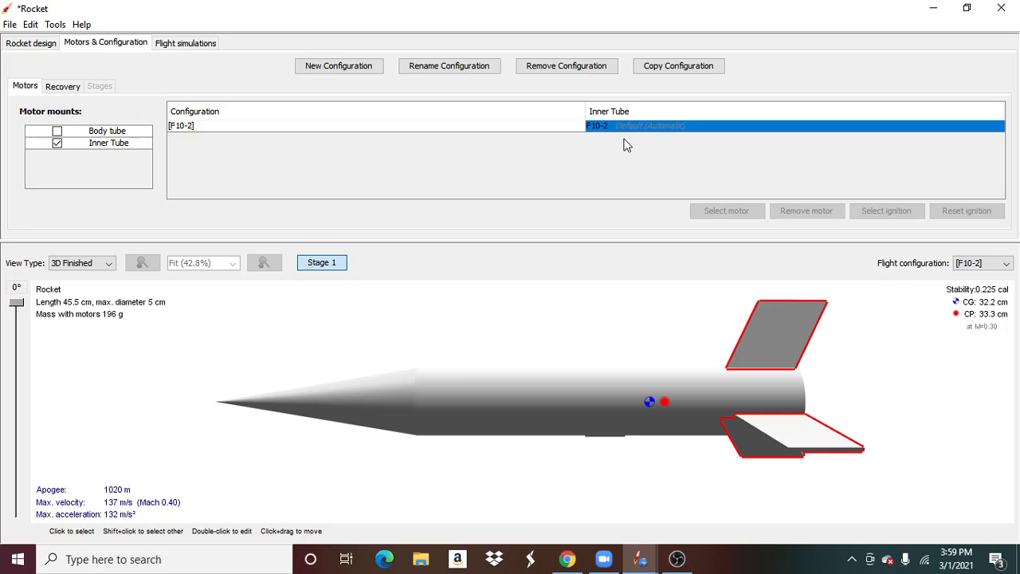
left_click(192, 45)
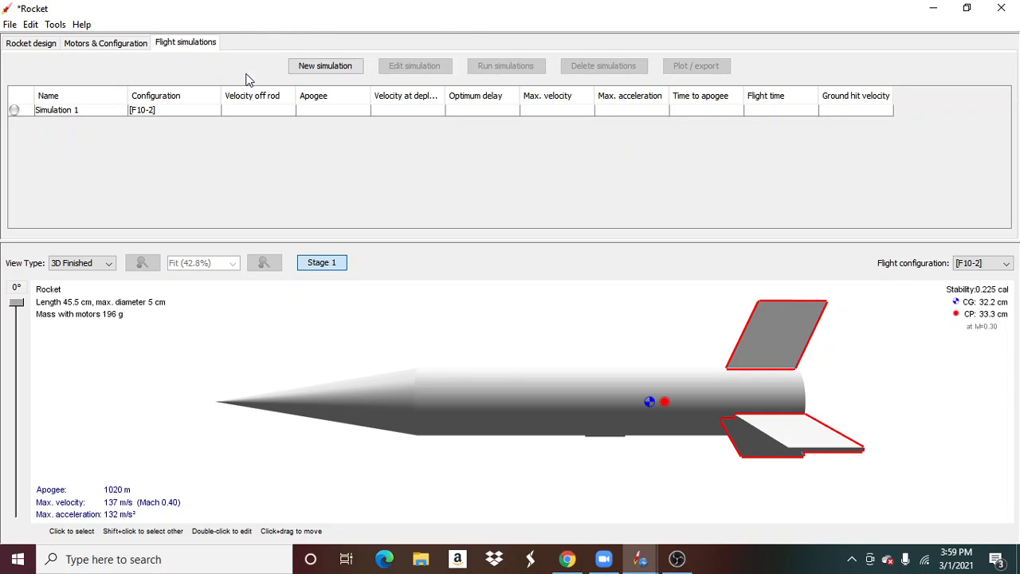
left_click(328, 70)
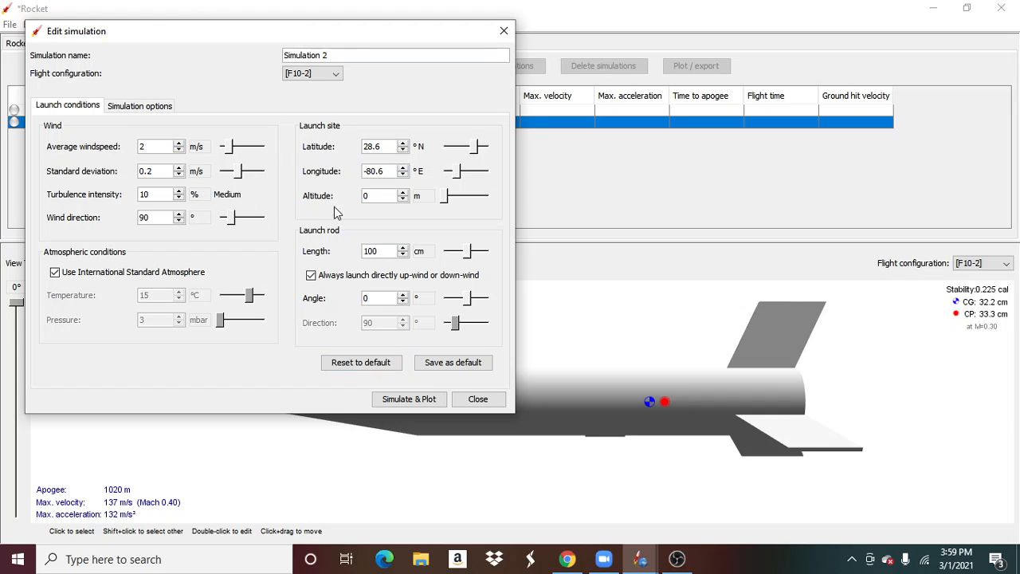
left_click(157, 104)
left_click(60, 107)
left_click(430, 399)
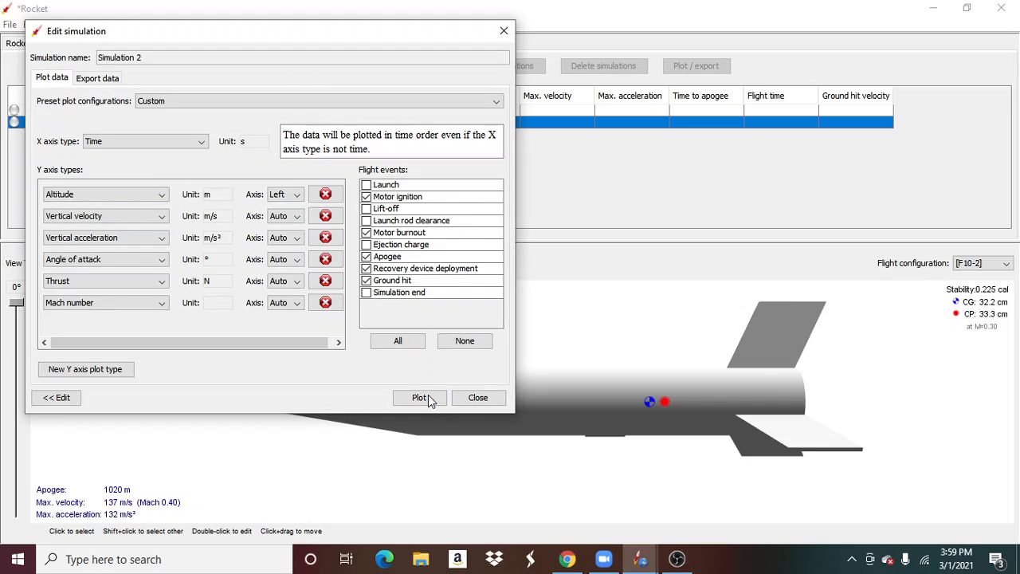
- Add launch rod clearance and ejection charge to the plotted flight events and replace the Mach number plot with Drag coefficient
left_click(131, 309)
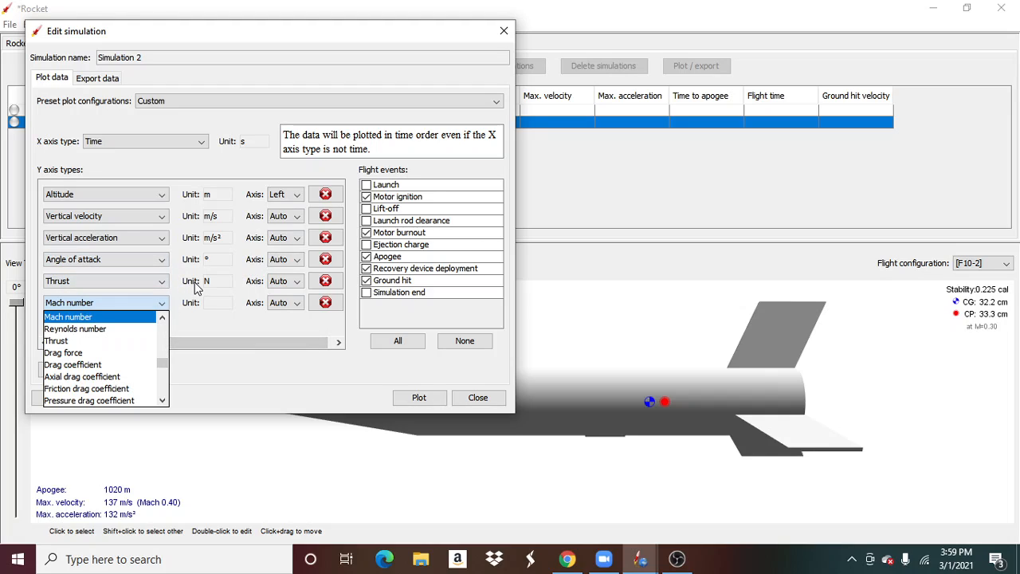
left_click(319, 334)
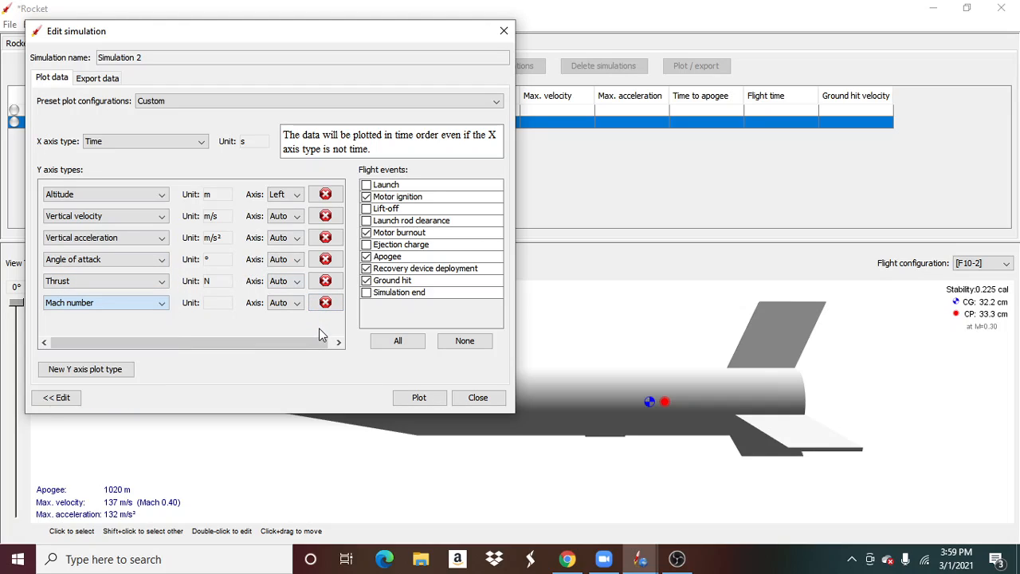
left_click(366, 221)
left_click(367, 221)
left_click(367, 209)
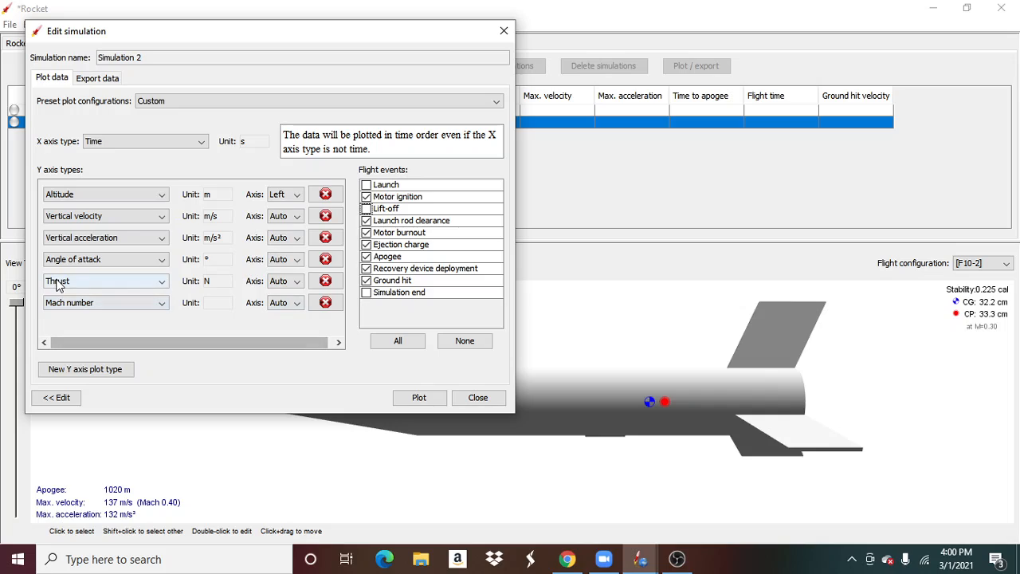
left_click(153, 307)
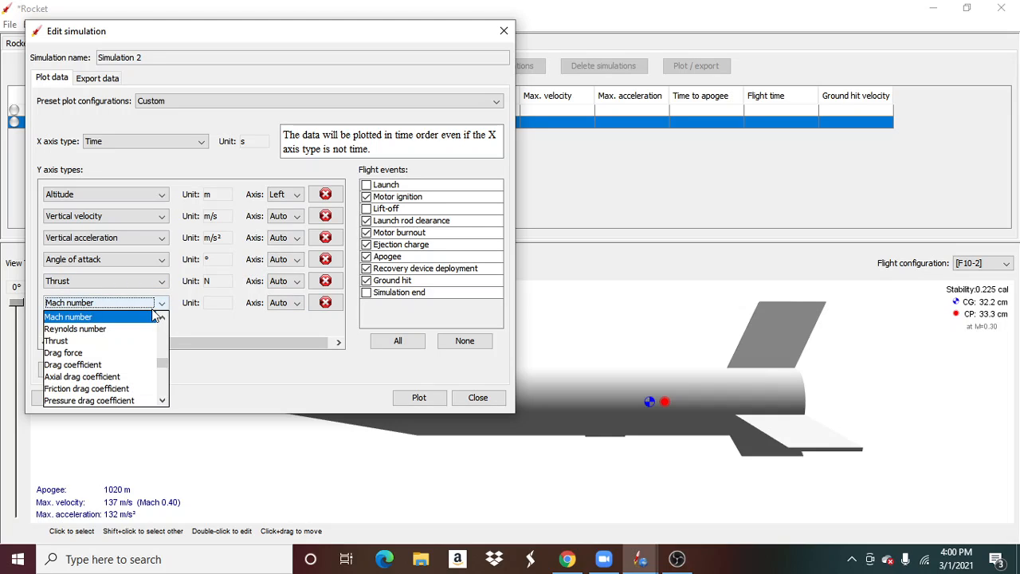
left_click(151, 367)
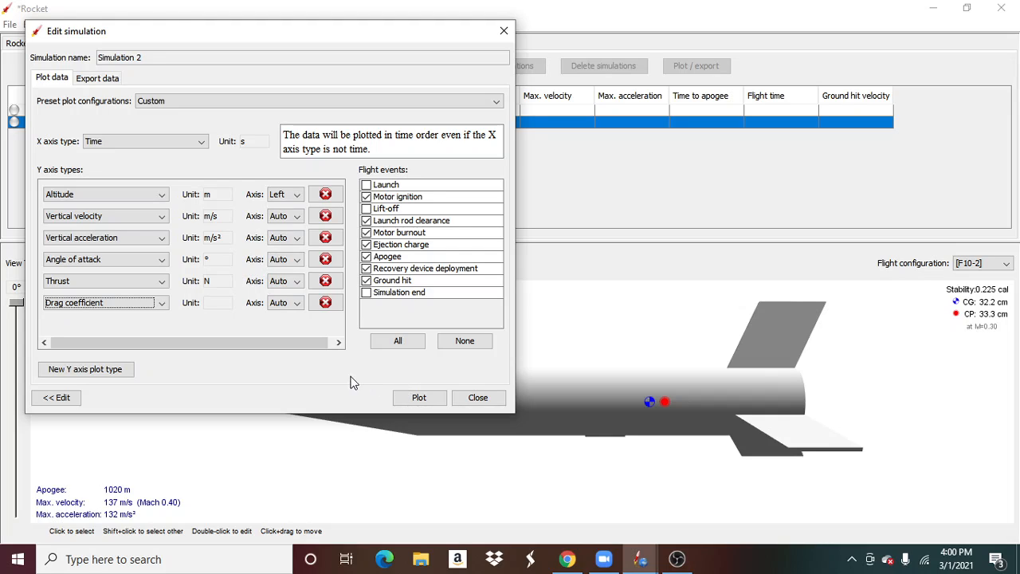
- Review the variables available for export from Simulation 2 and return to the plot settings
left_click(116, 78)
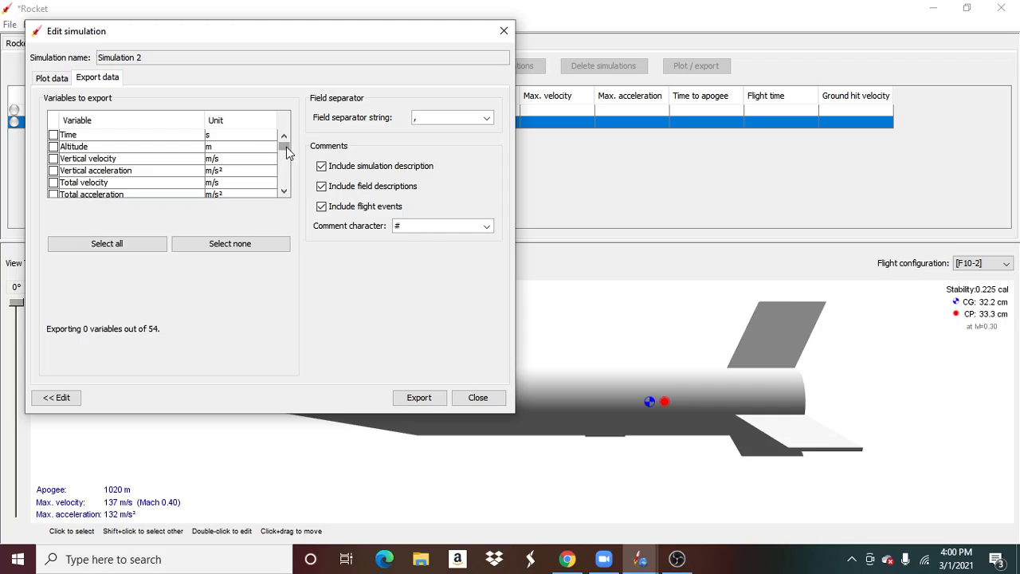
left_click_drag(286, 146, 274, 230)
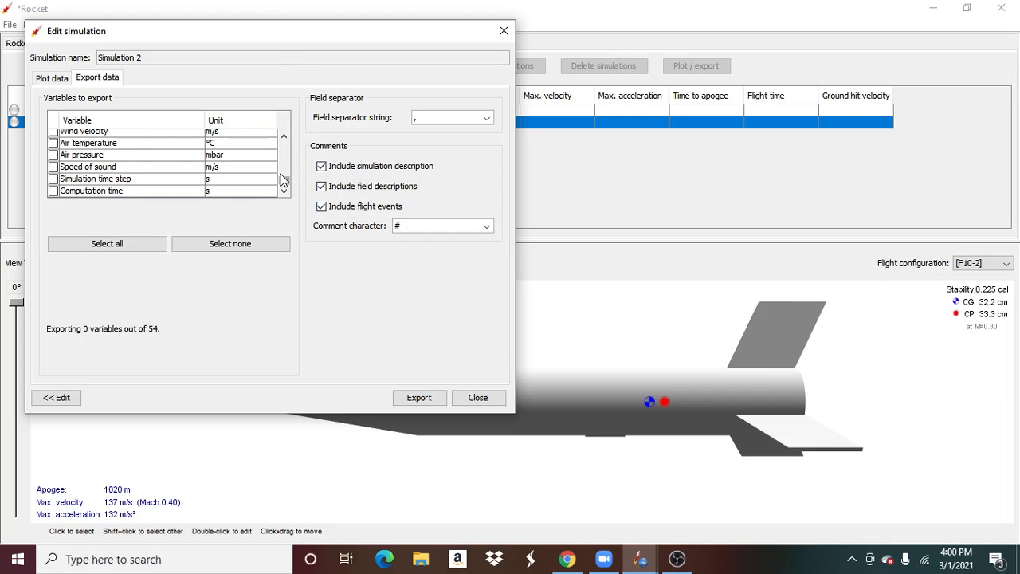
left_click_drag(286, 188, 308, 94)
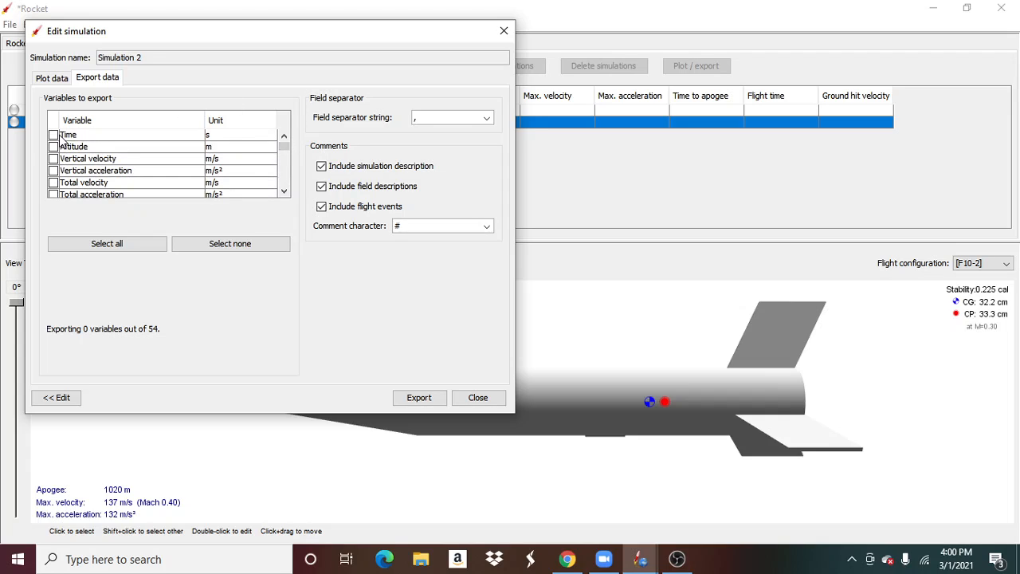
left_click(54, 136)
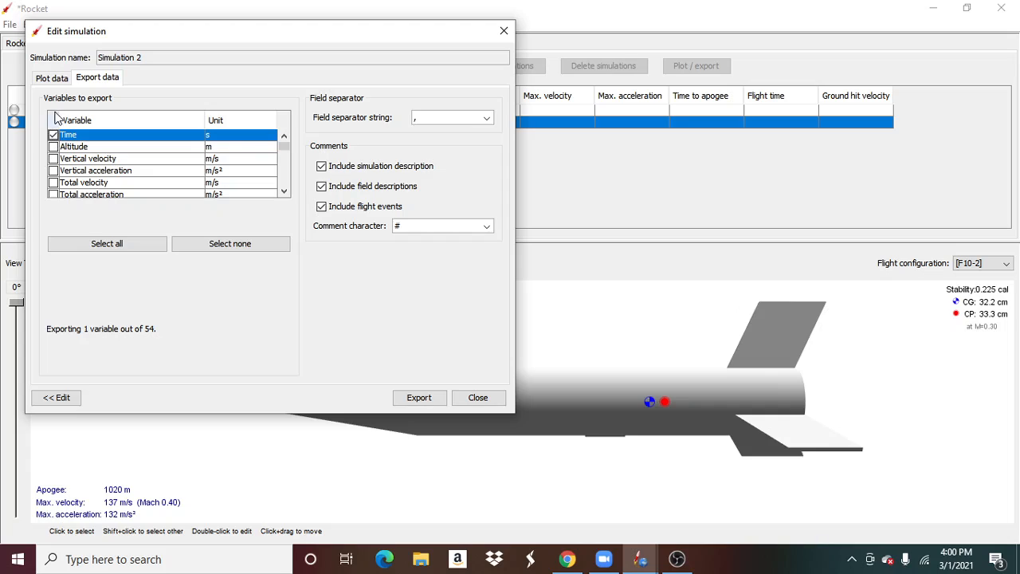
left_click(53, 136)
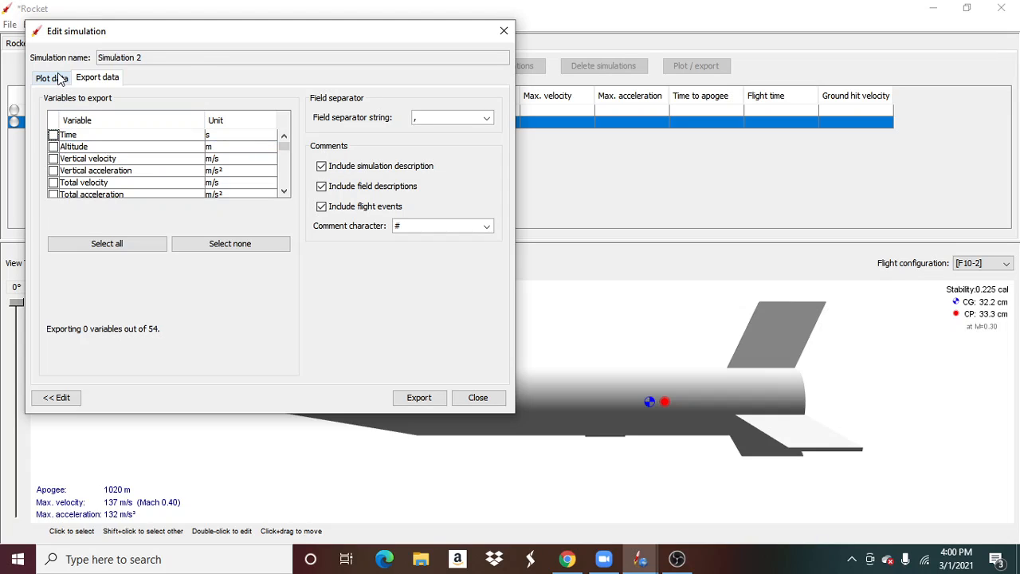
left_click(60, 77)
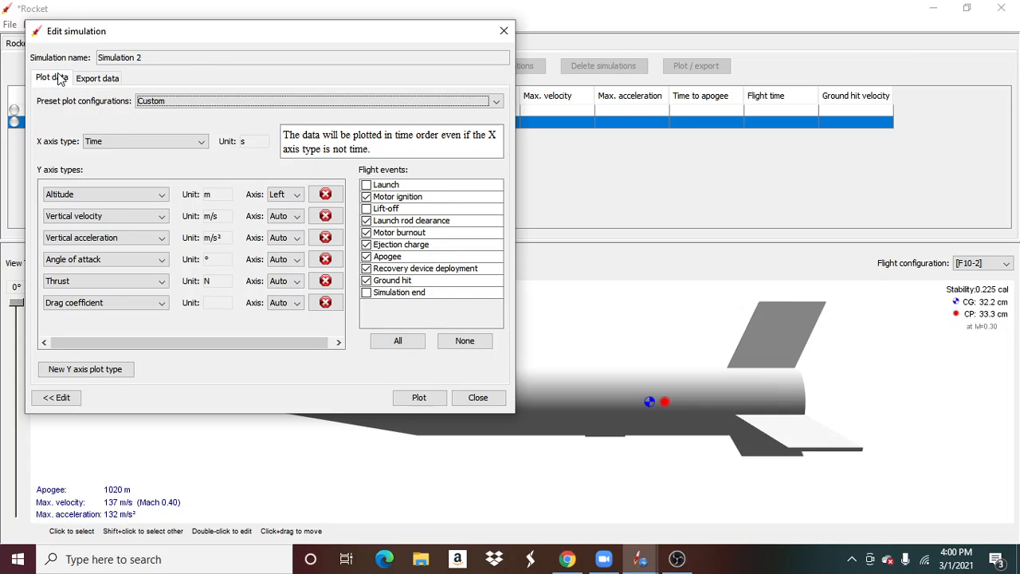
- Plot Simulation 2, enlarge the graph to about the first 12 seconds of flight and close the plot and simulation settings
left_click(423, 398)
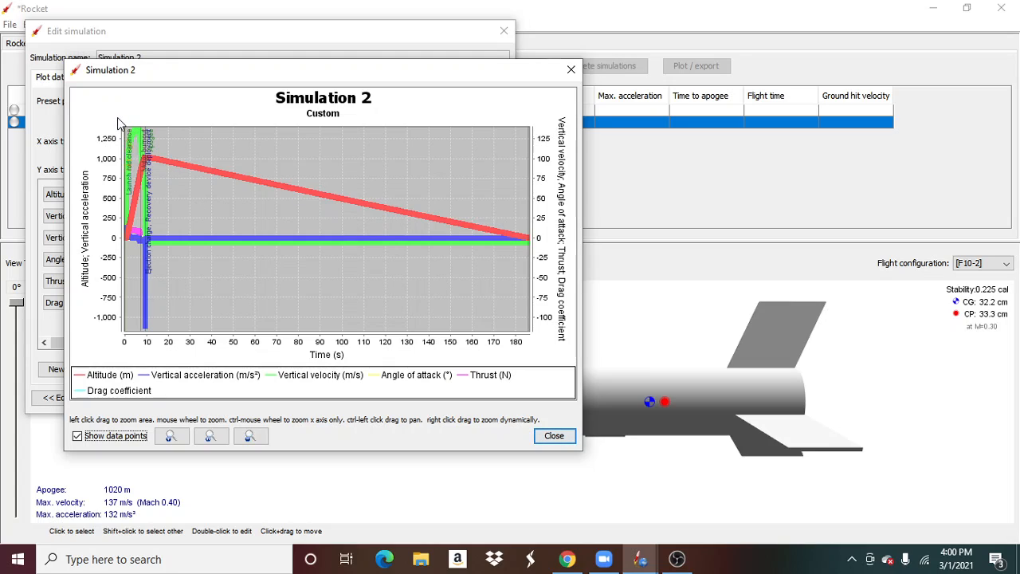
left_click_drag(117, 117, 254, 371)
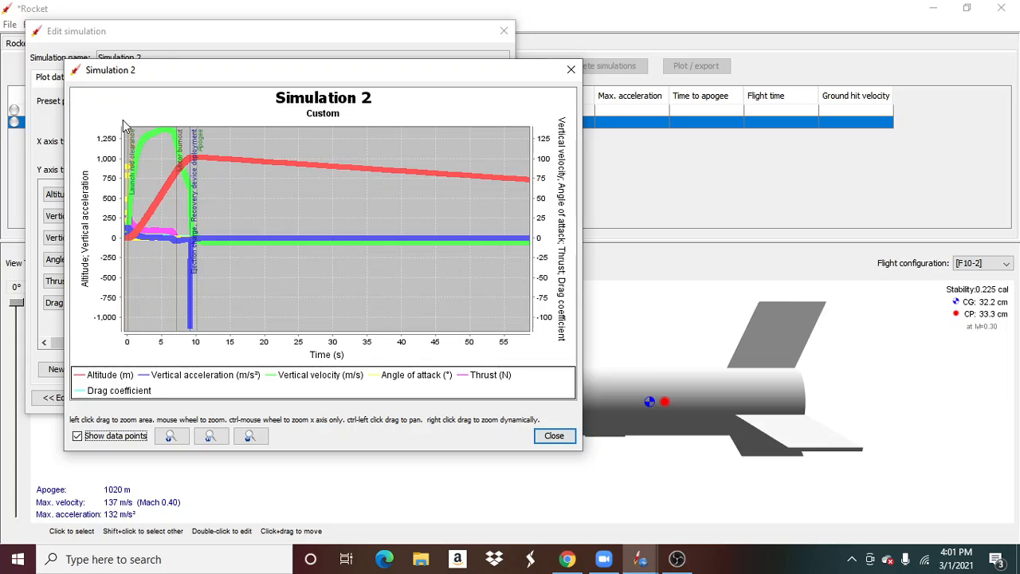
left_click_drag(122, 120, 269, 347)
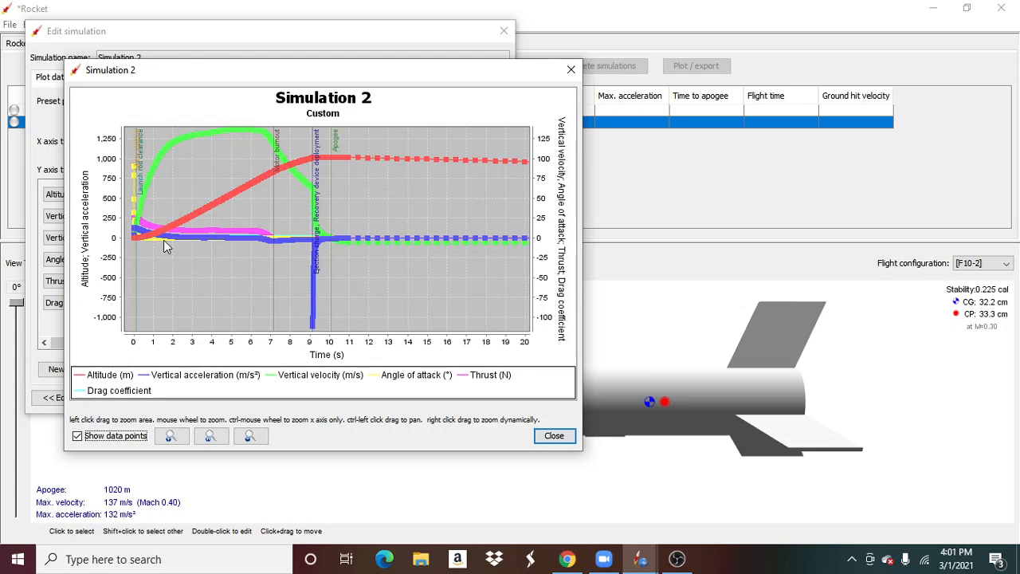
left_click_drag(125, 136, 372, 333)
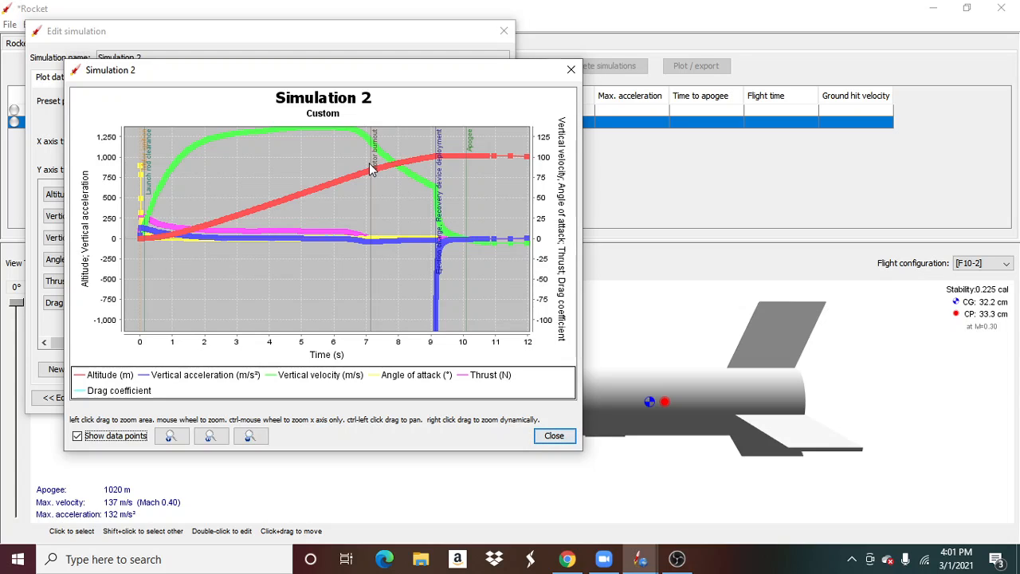
left_click(573, 68)
left_click(504, 32)
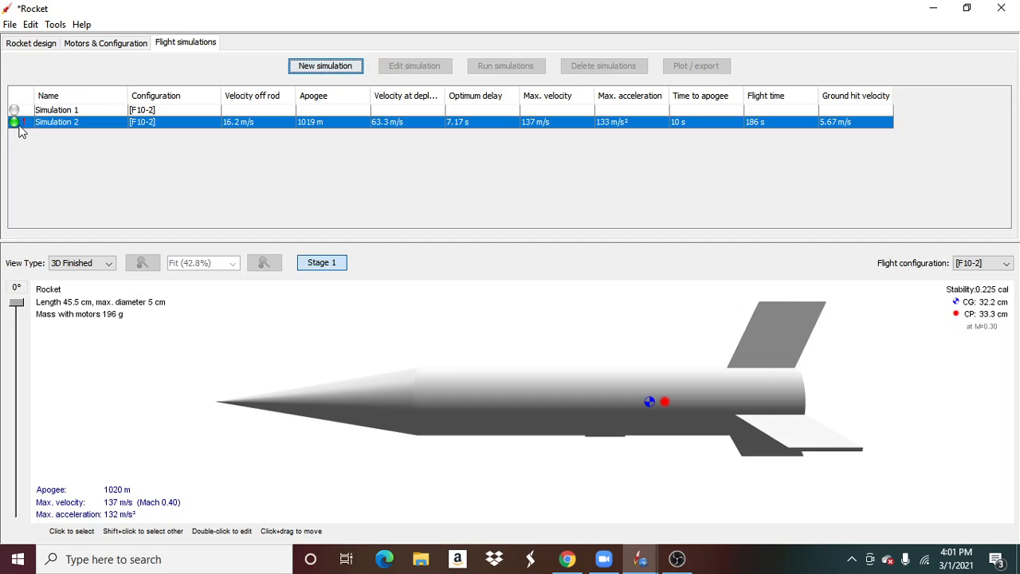
- Examine the warning for Simulation 2 and dismiss its message
mouse_move(13, 130)
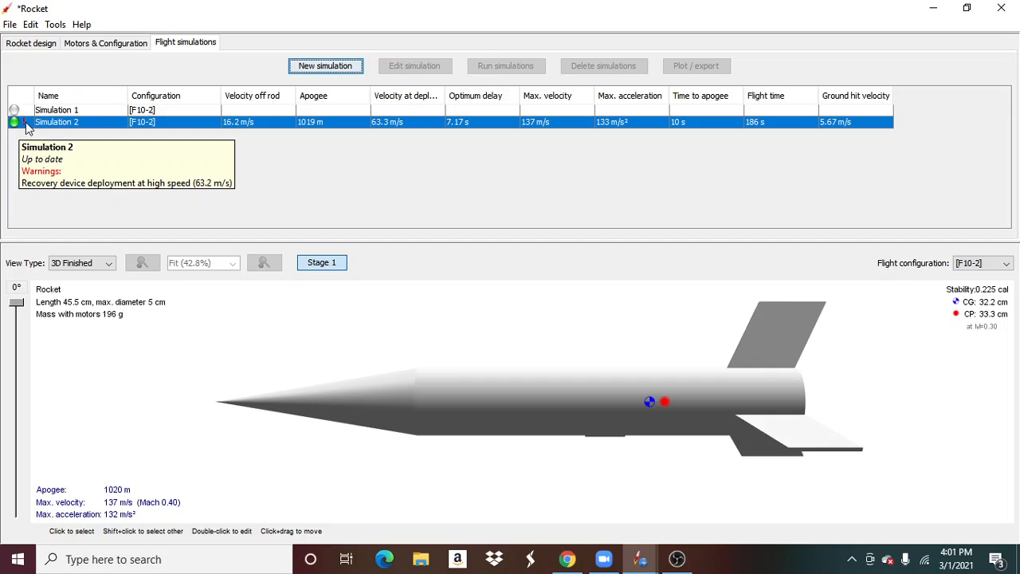
left_click(26, 129)
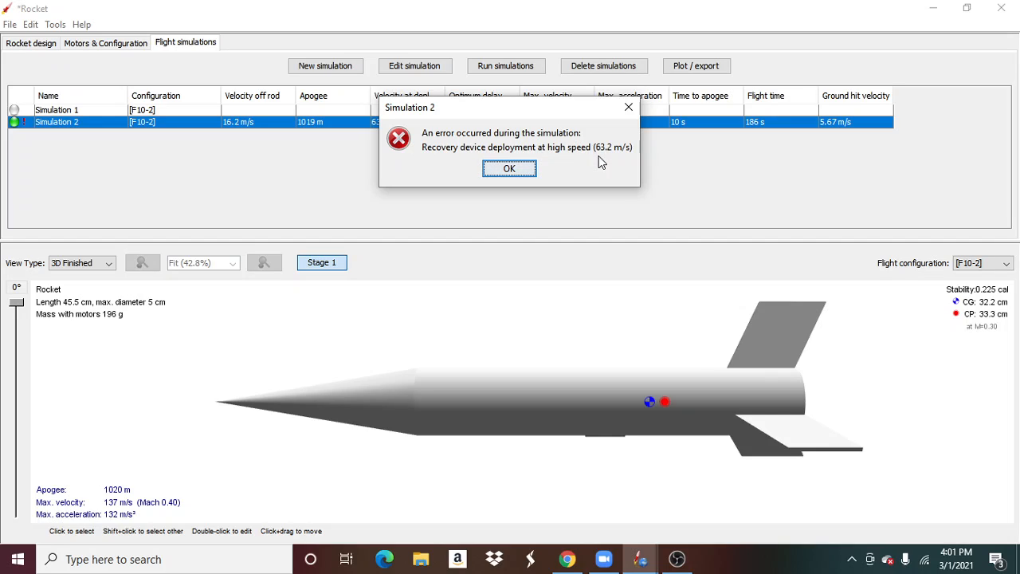
left_click(524, 167)
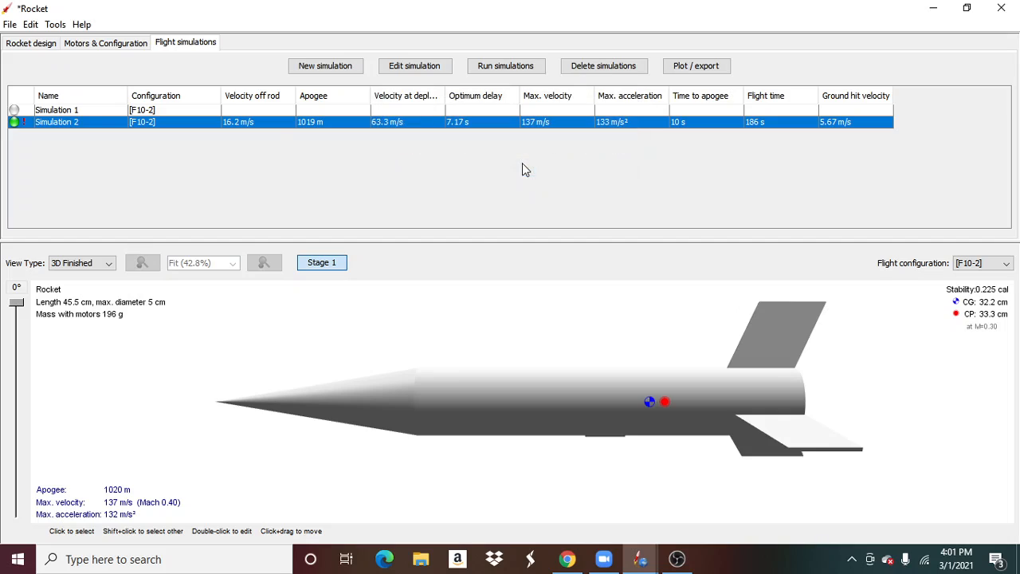
left_click(54, 47)
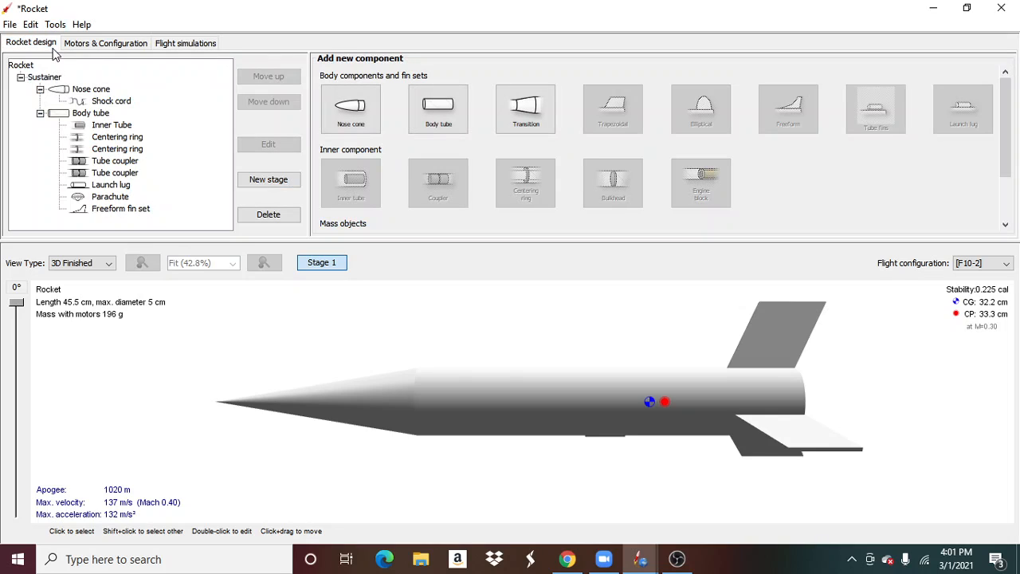
left_click(90, 49)
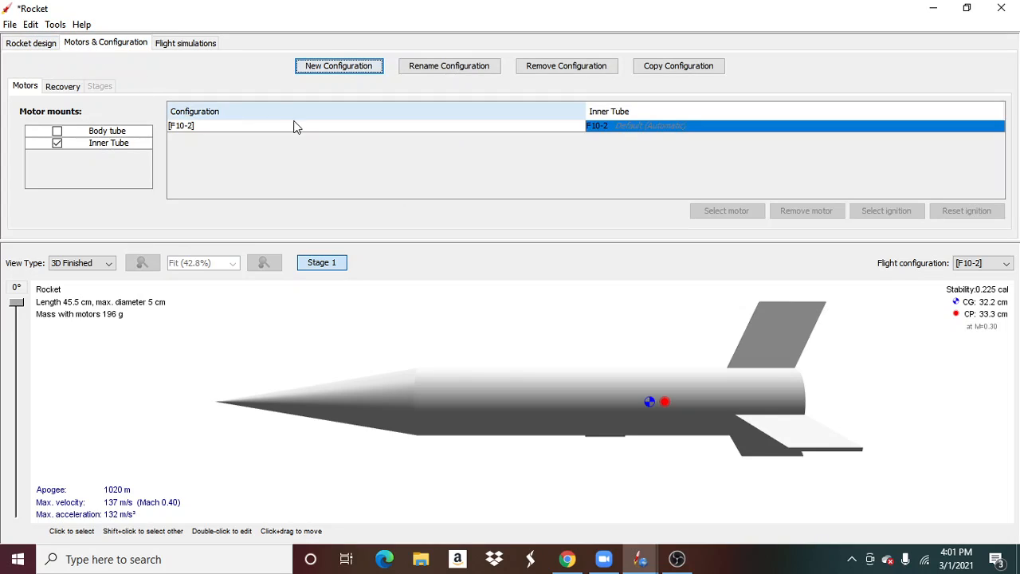
left_click(163, 46)
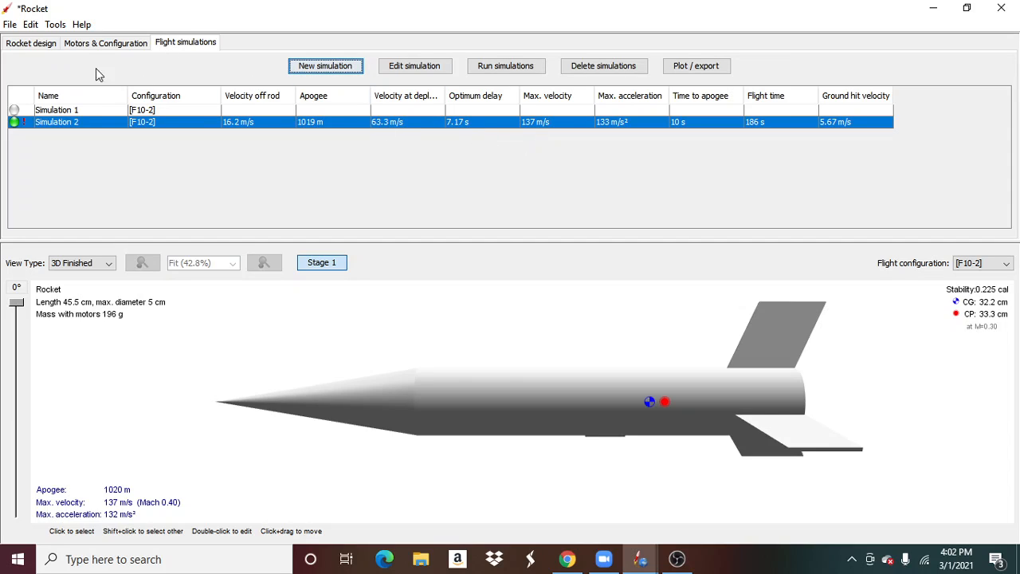
left_click(38, 46)
- Set the ejection charge delay of the inner tube's Apogee F10 motor to 8 seconds
left_click(94, 46)
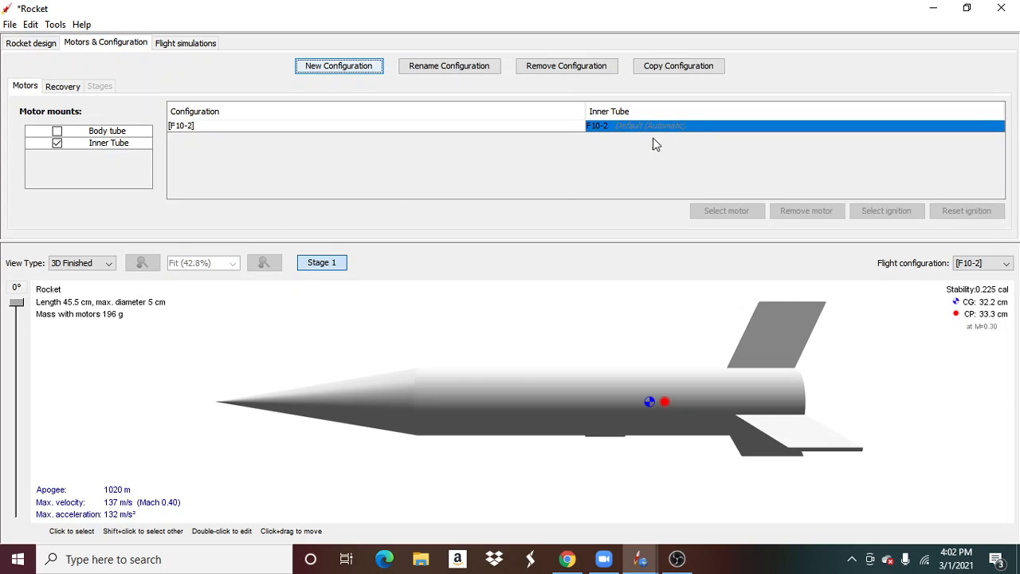
left_click(627, 137)
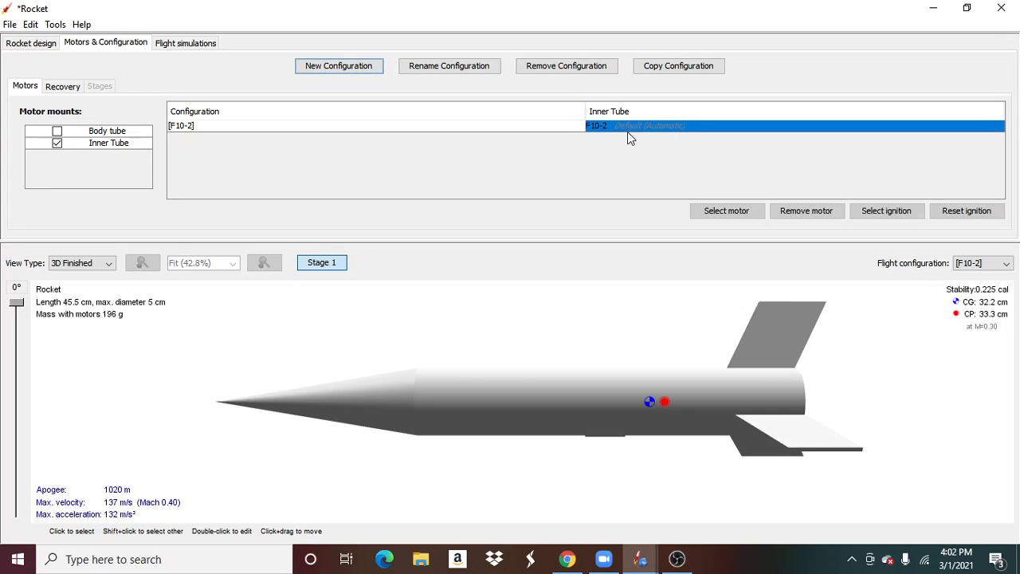
left_click(725, 211)
left_click(386, 71)
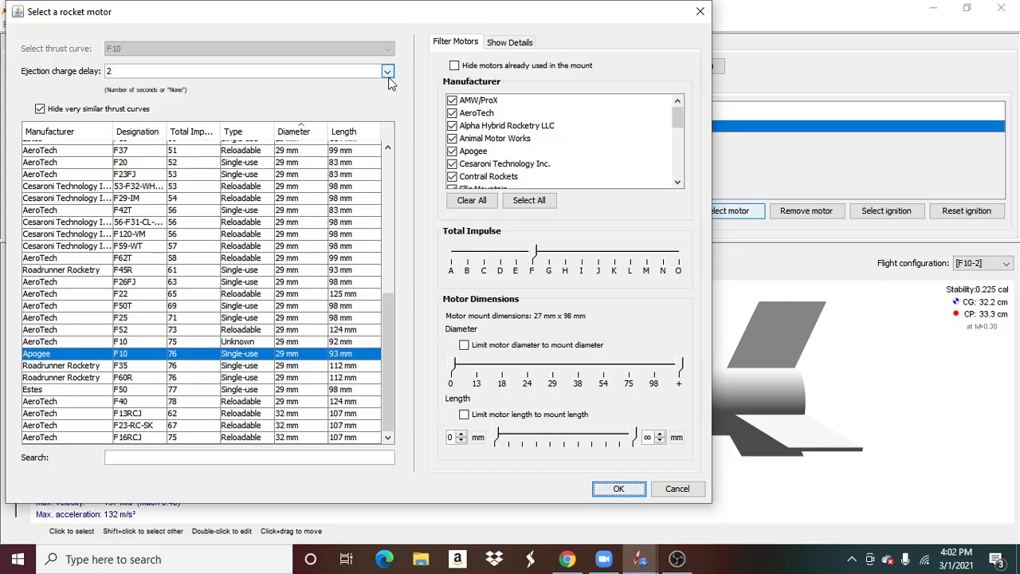
left_click(388, 74)
left_click(388, 73)
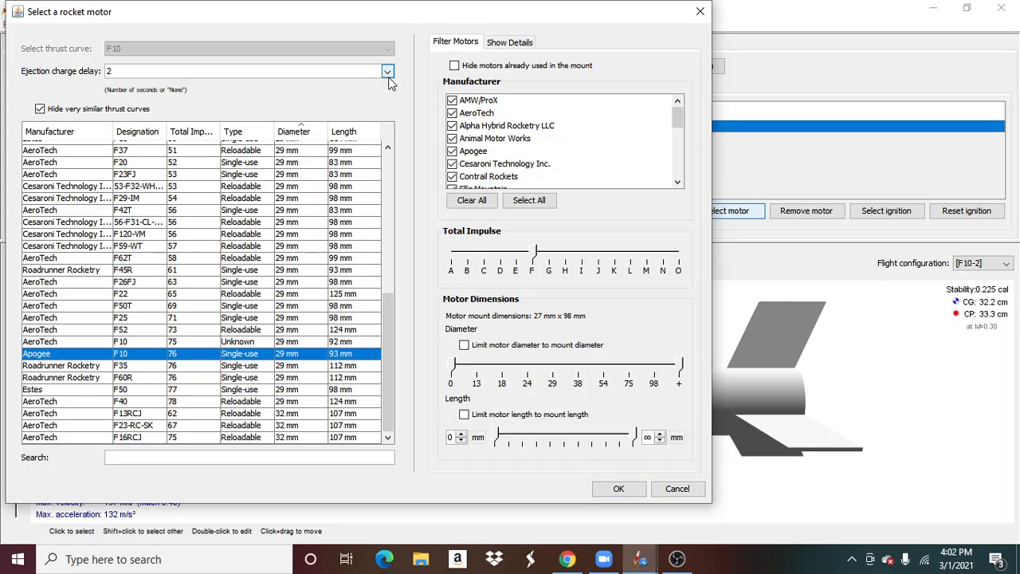
left_click(388, 72)
left_click(378, 129)
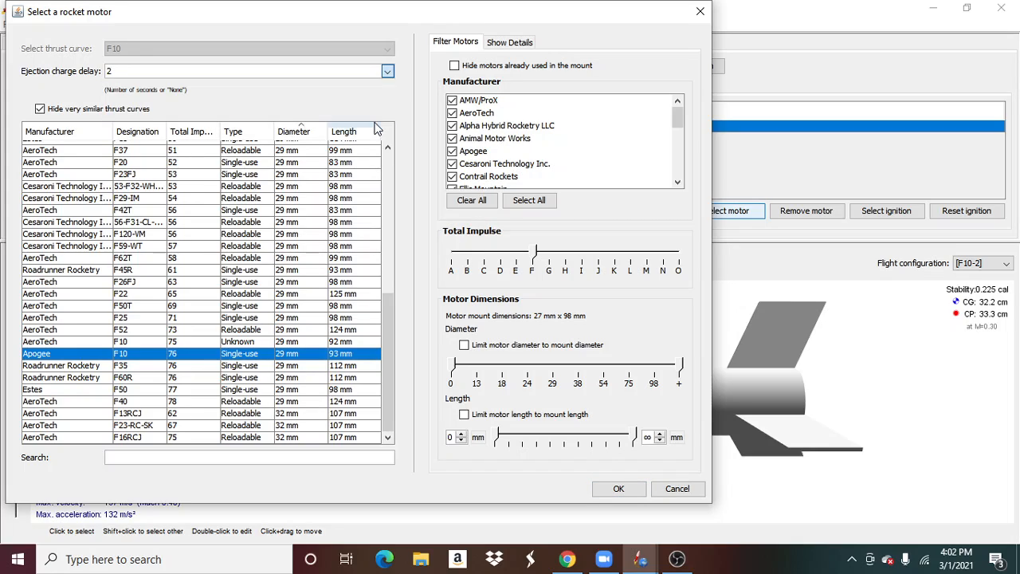
double_click(330, 70)
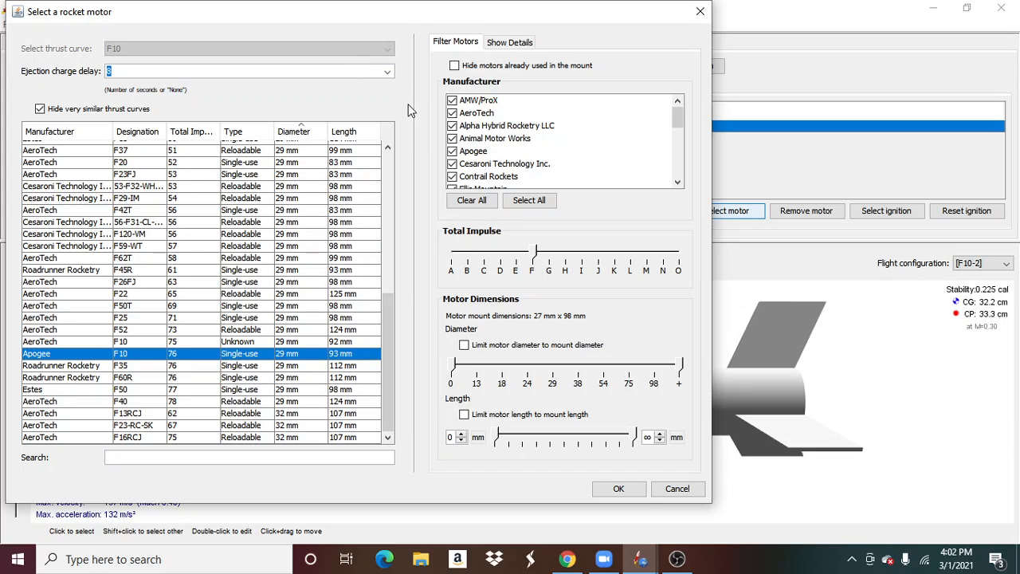
left_click(630, 488)
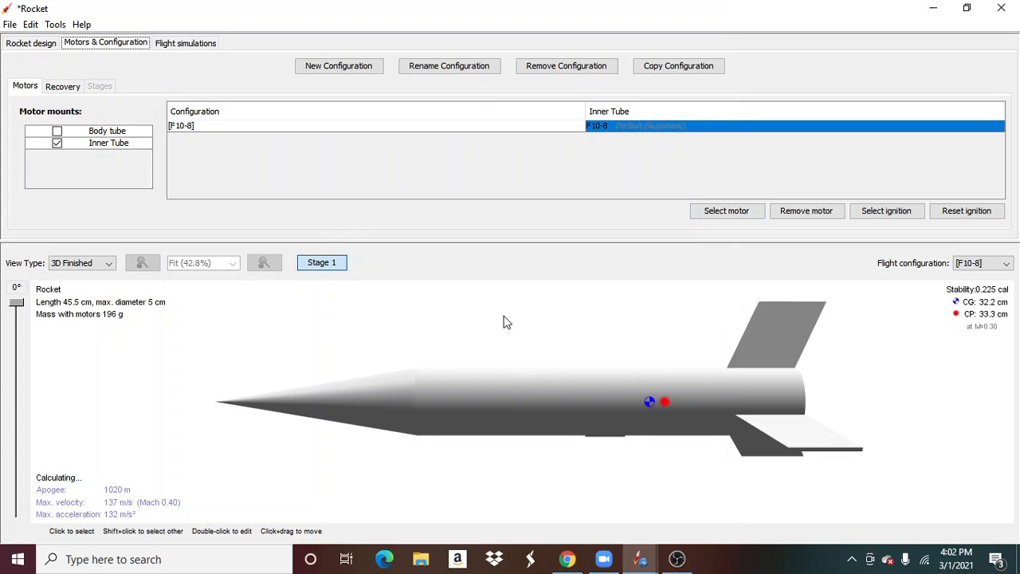
- Check the status of Simulation 2, then create, run and plot a new simulation using the F10-8 configuration
left_click(181, 45)
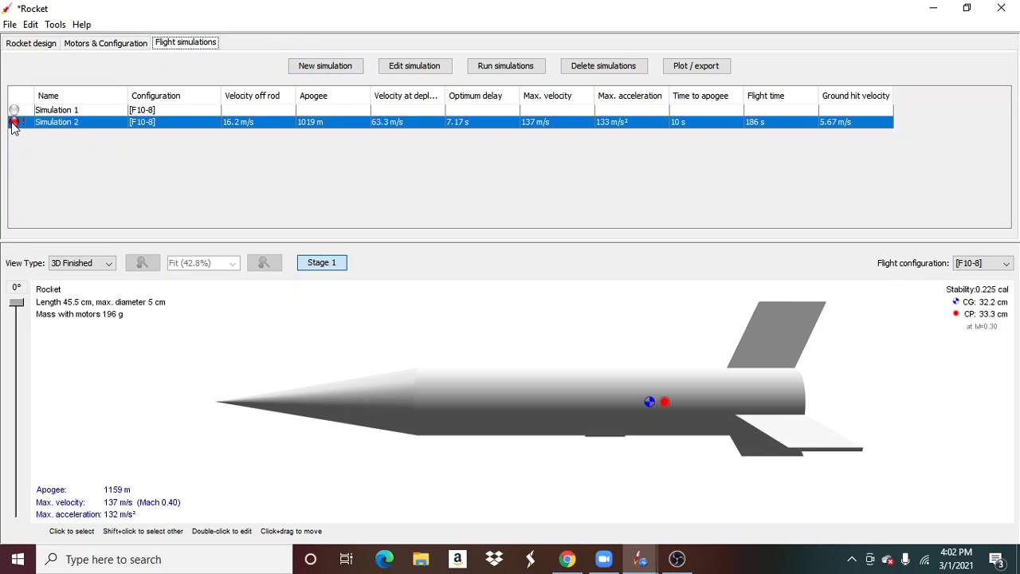
mouse_move(13, 125)
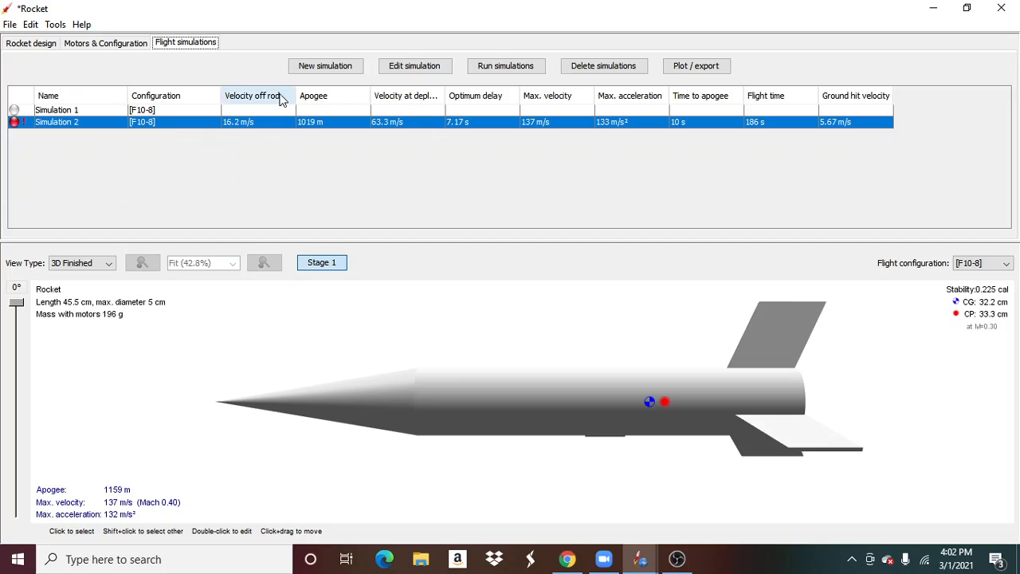
left_click(330, 66)
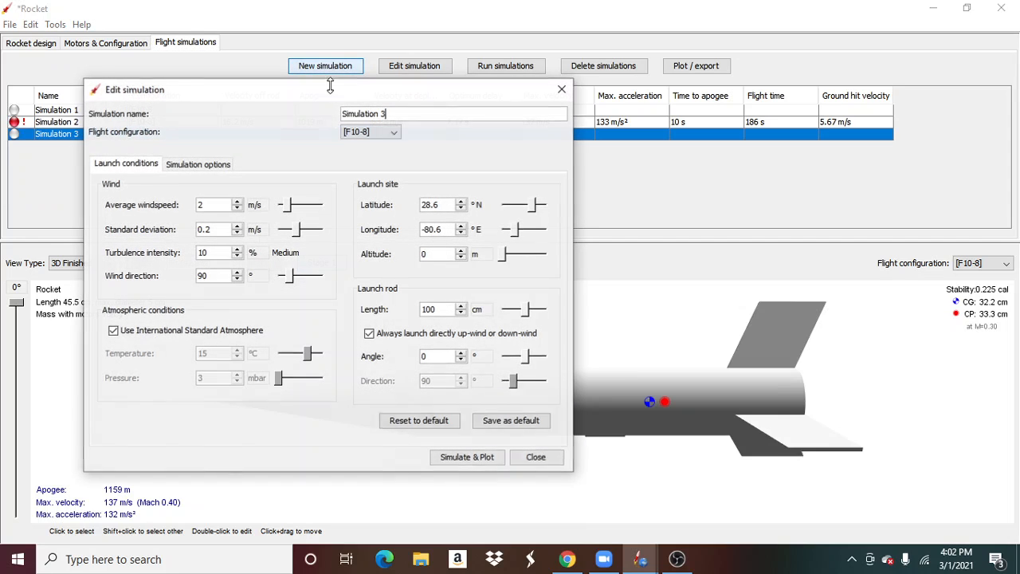
left_click(472, 459)
left_click(472, 461)
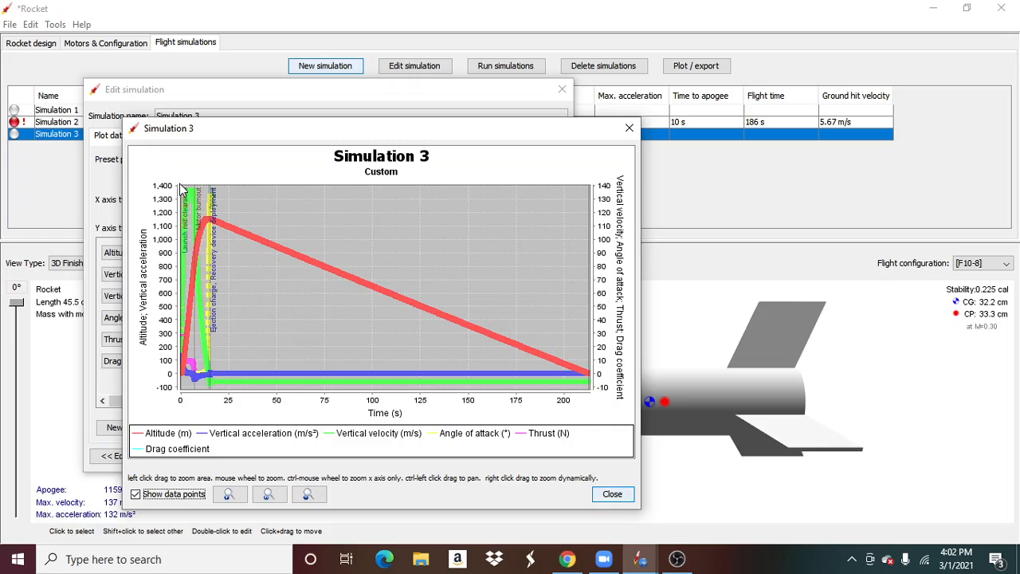
- Enlarge the Simulation 3 graph to about the first 25 seconds of flight and close the plot and simulation settings
left_click_drag(181, 186, 249, 417)
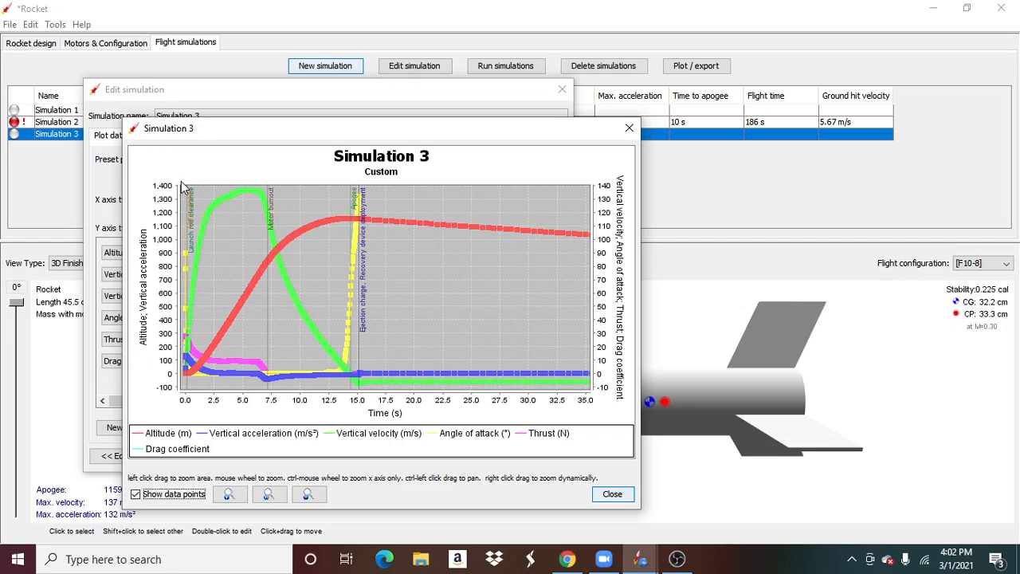
left_click_drag(182, 190, 481, 435)
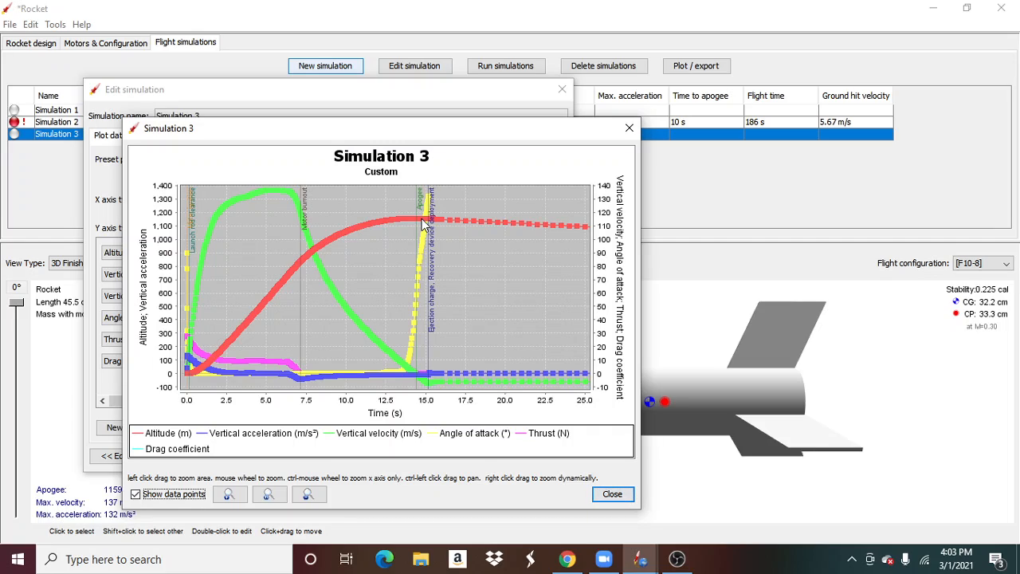
left_click(611, 495)
left_click(535, 455)
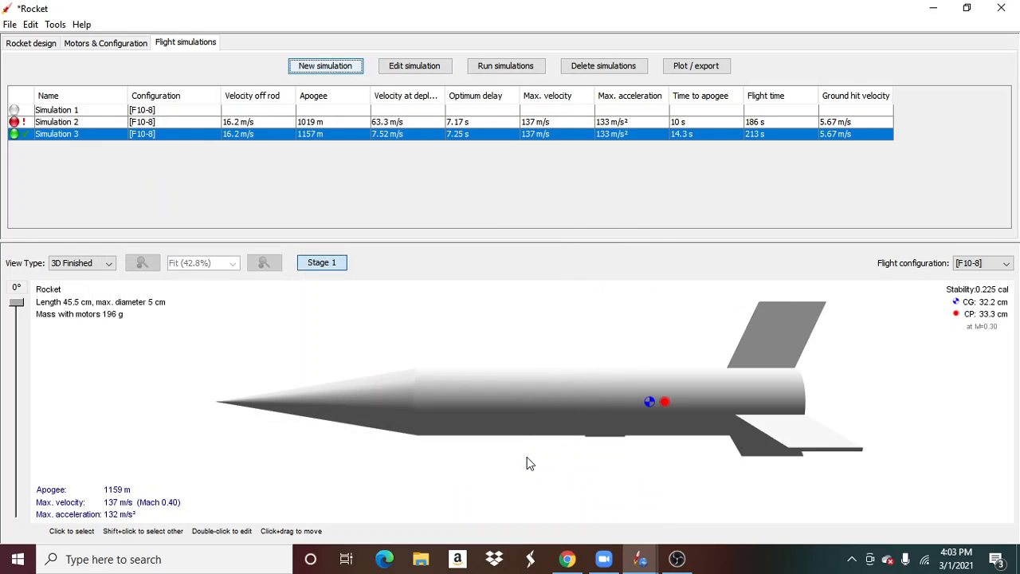
- Examine the rocket from several angles, including in the 3D Unfinished view, and return to 3D Finished
left_click_drag(529, 462, 310, 289)
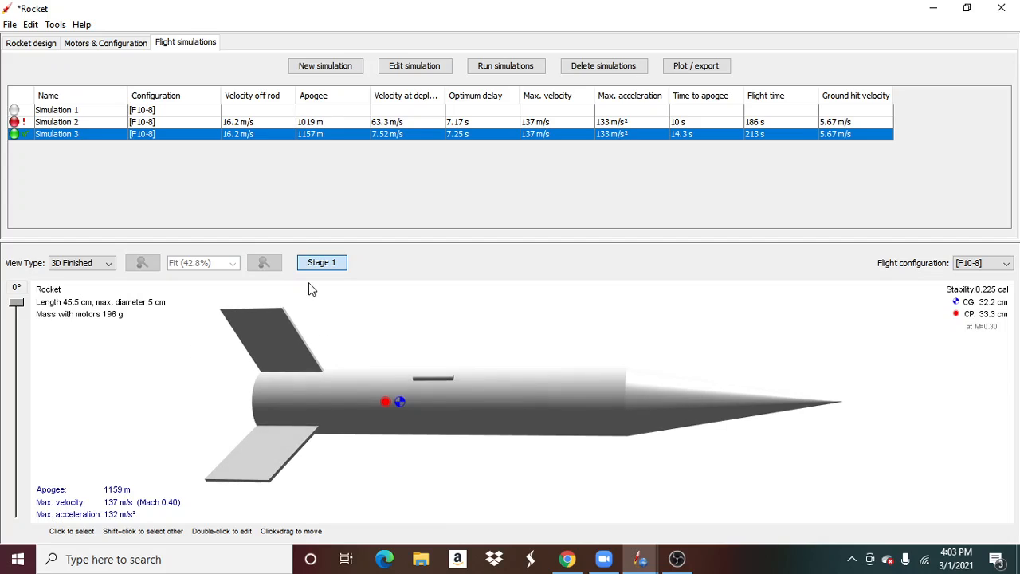
left_click(34, 45)
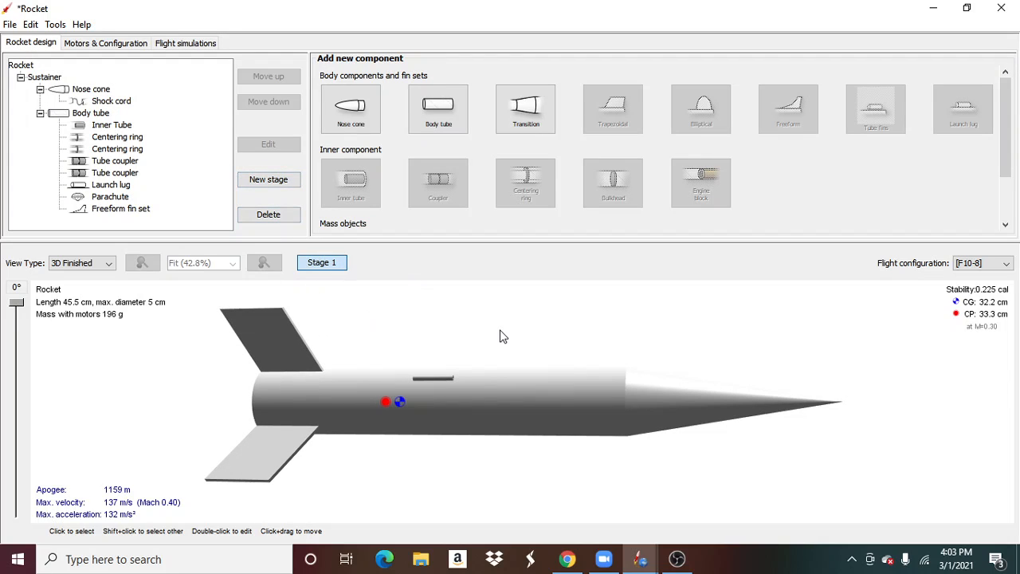
left_click_drag(503, 337, 290, 337)
left_click(106, 264)
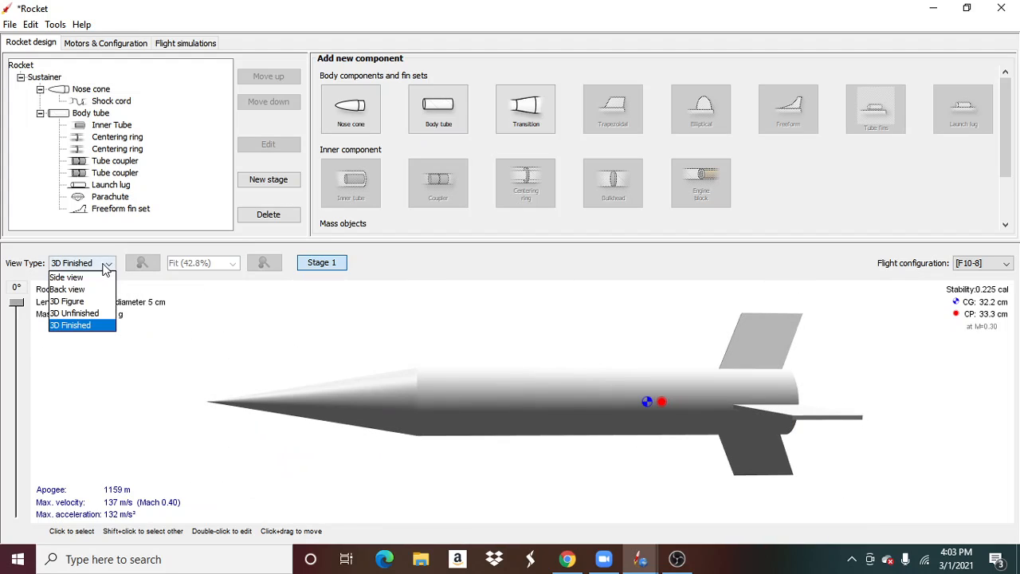
left_click(102, 313)
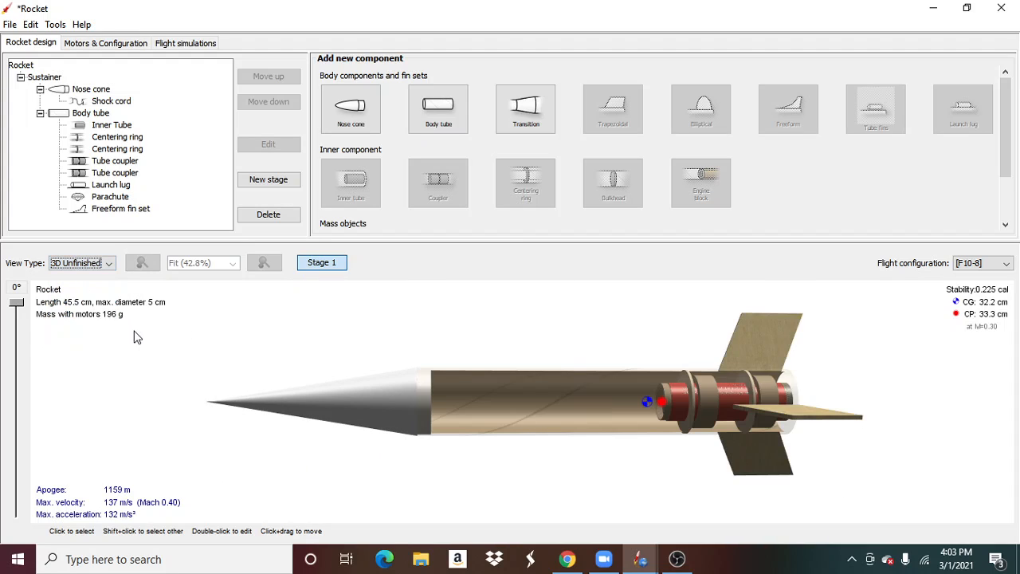
left_click_drag(159, 344, 90, 307)
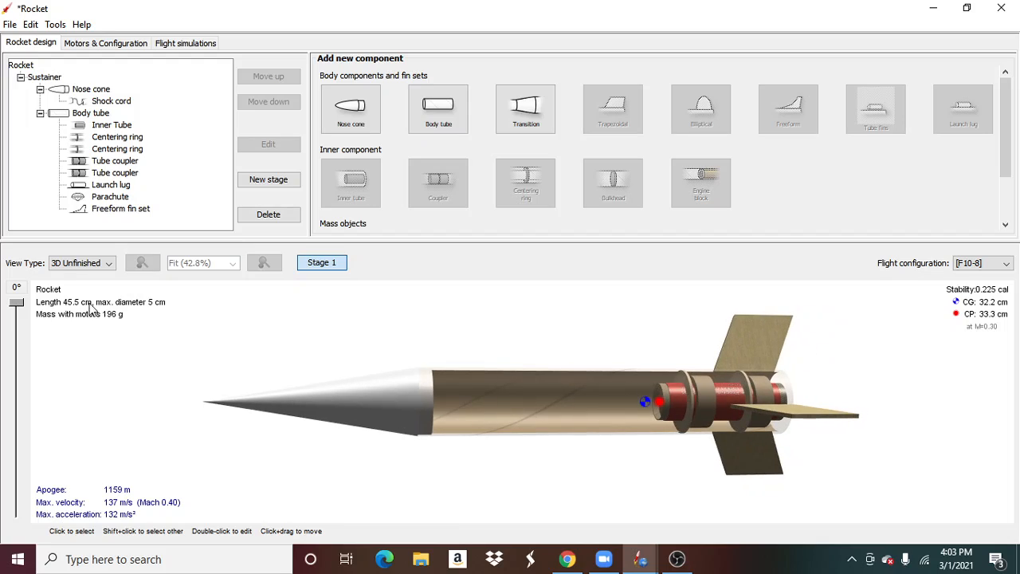
left_click(70, 263)
left_click(83, 322)
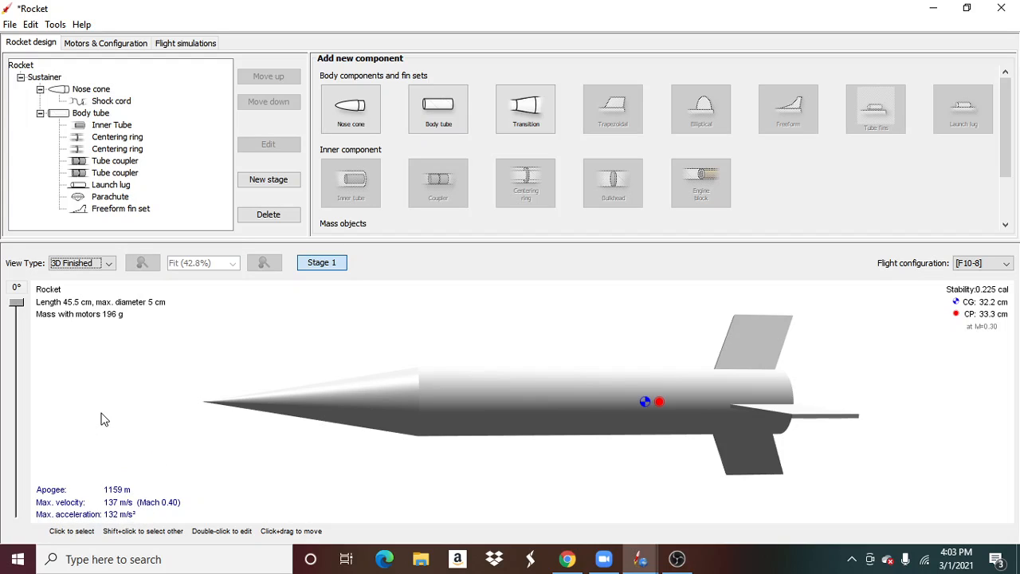
- Review the flight simulation results, plot Simulation 3 again over its full flight time and close the plot
left_click(167, 48)
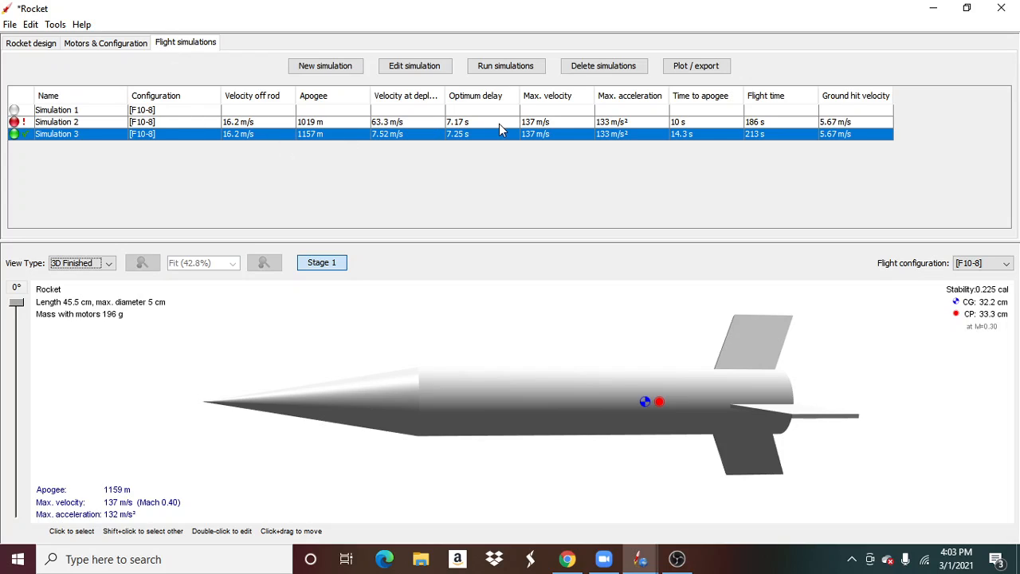
mouse_move(499, 127)
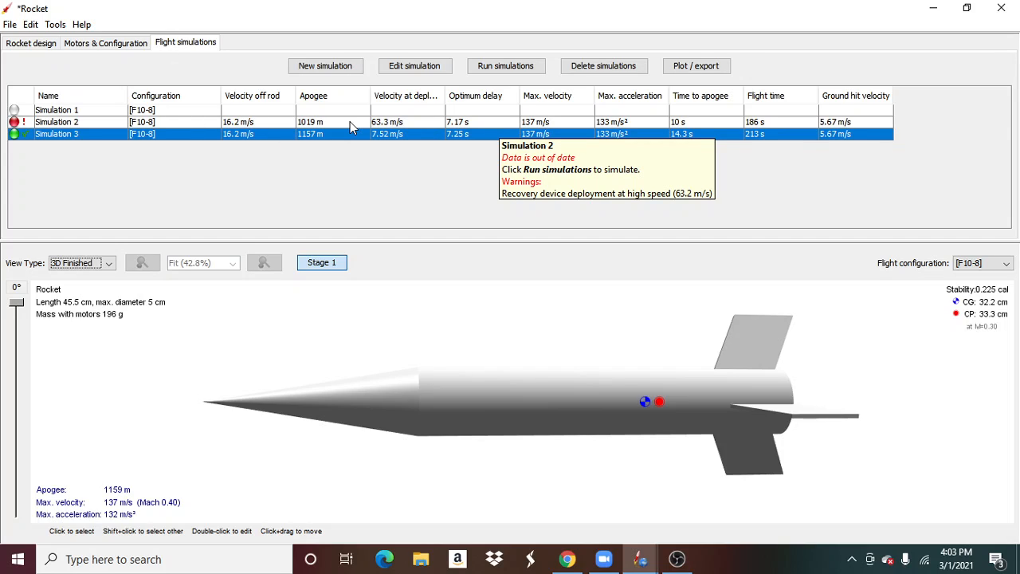
left_click(678, 70)
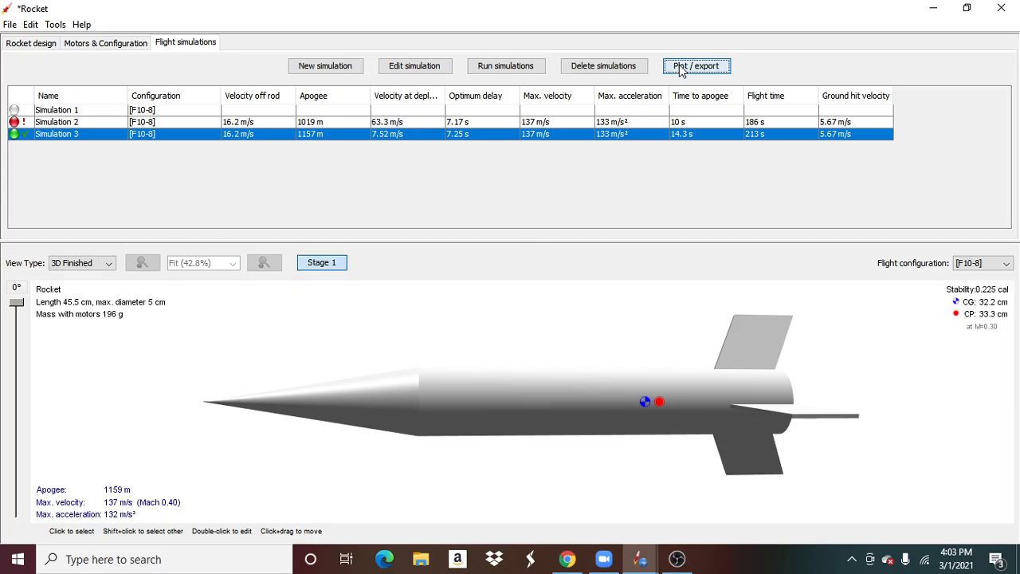
left_click(431, 398)
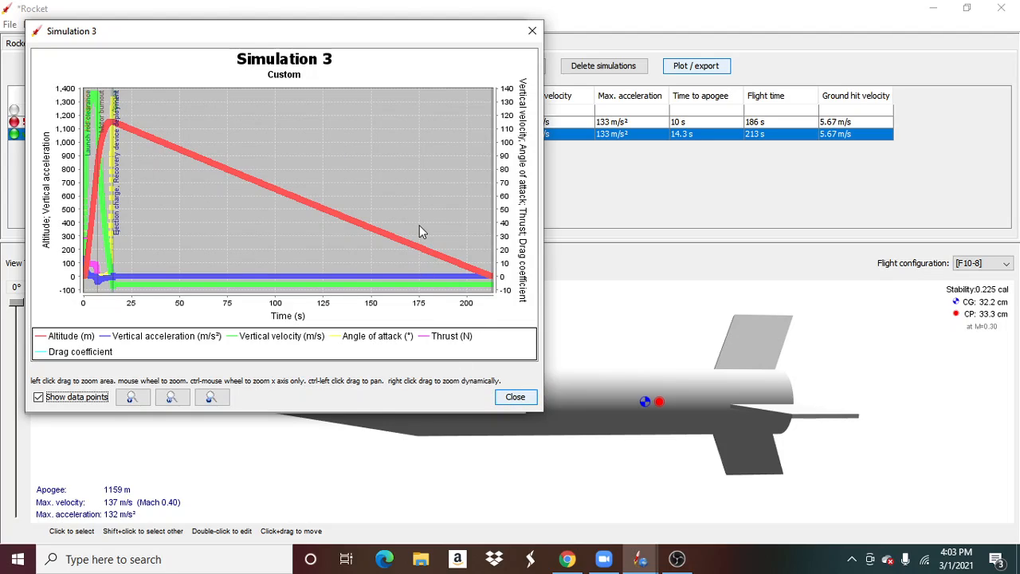
left_click(531, 32)
left_click(522, 32)
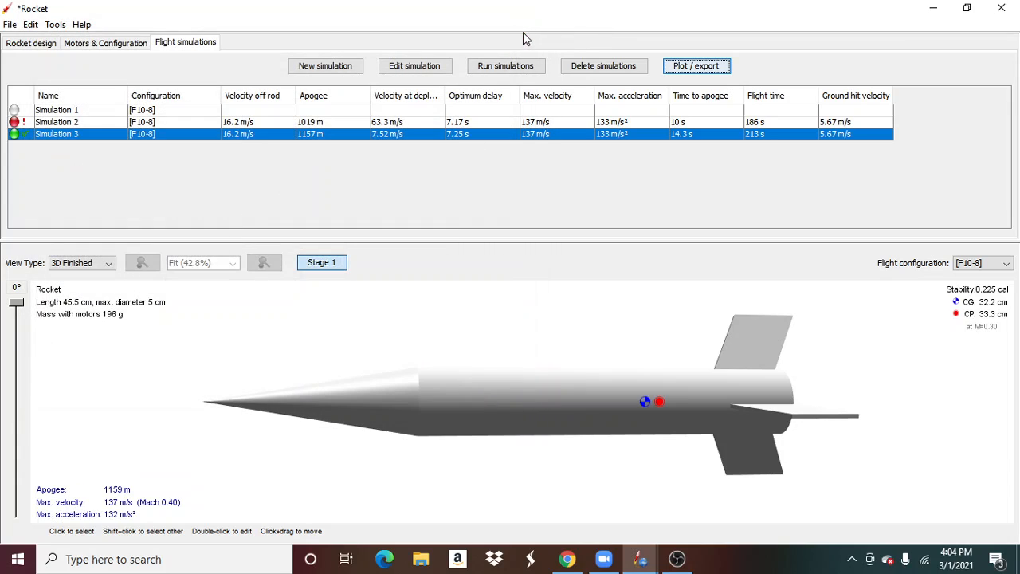